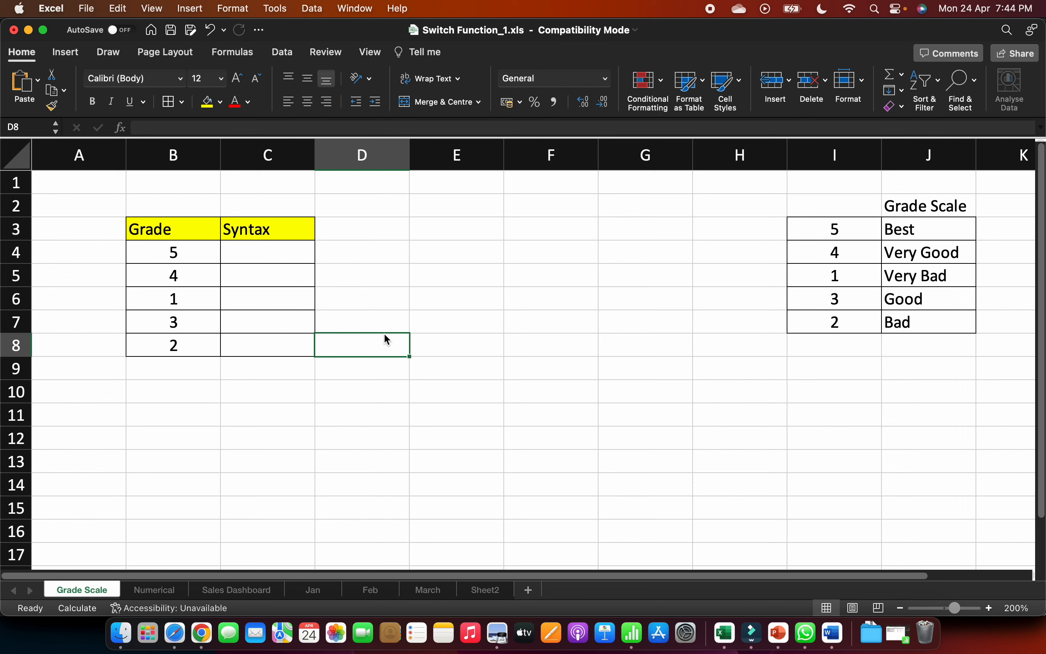
- Enter Best in cell C4 and Very Good in cell C5 of the Syntax column as plain text
{"action": "key", "text": "Left"}
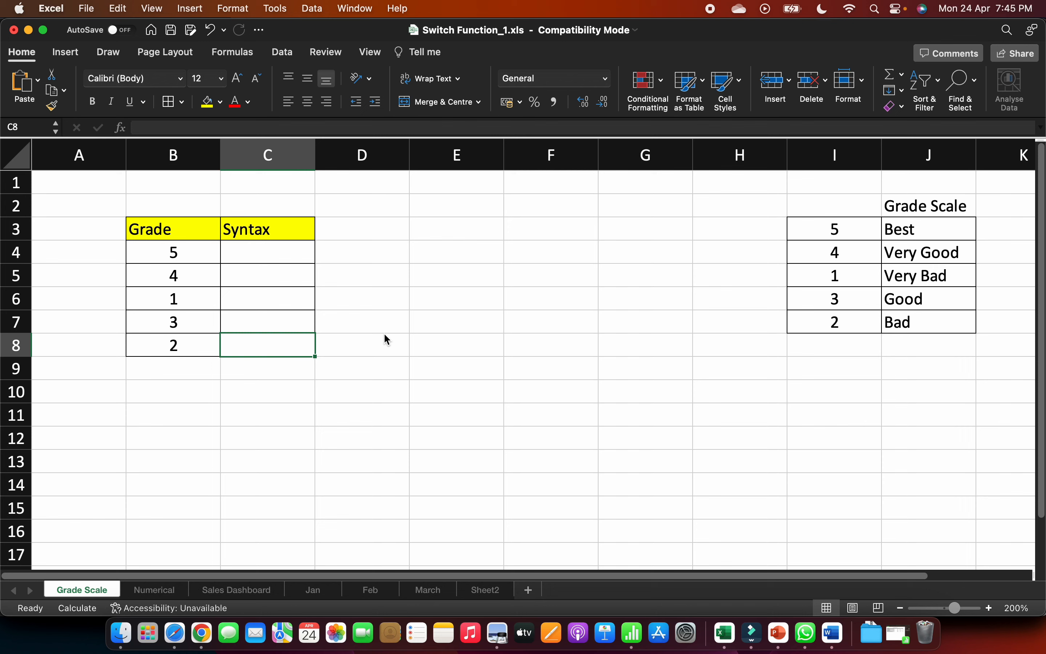
{"action": "key", "text": "Up"}
{"action": "key", "text": "Up"}
{"action": "key", "text": "Up"}
{"action": "key", "text": "Up"}
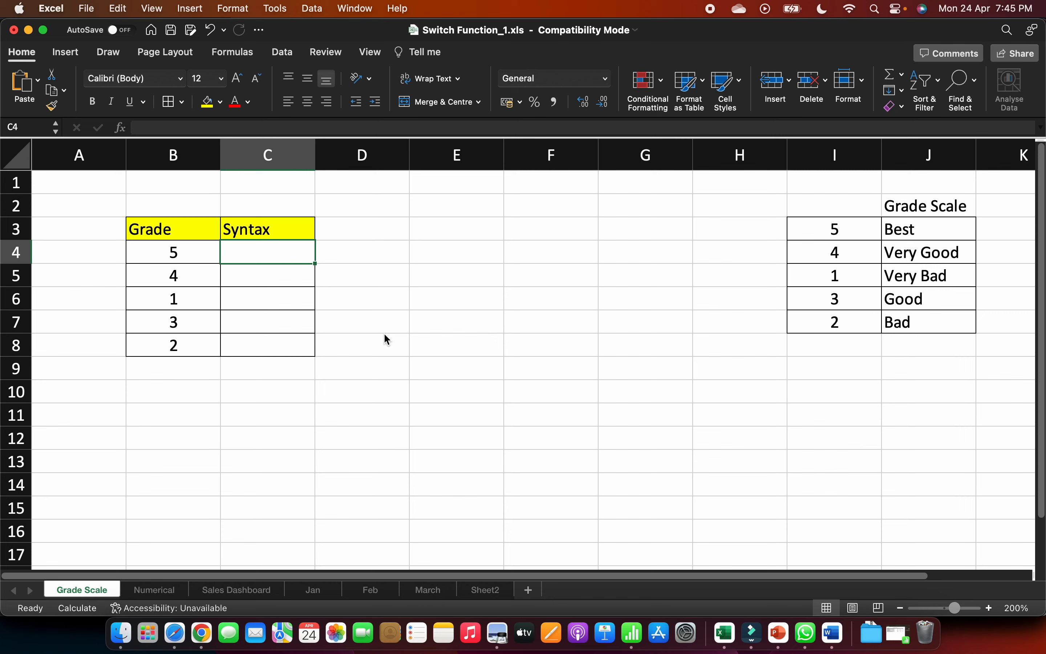
{"action": "type", "text": "Bestt"}
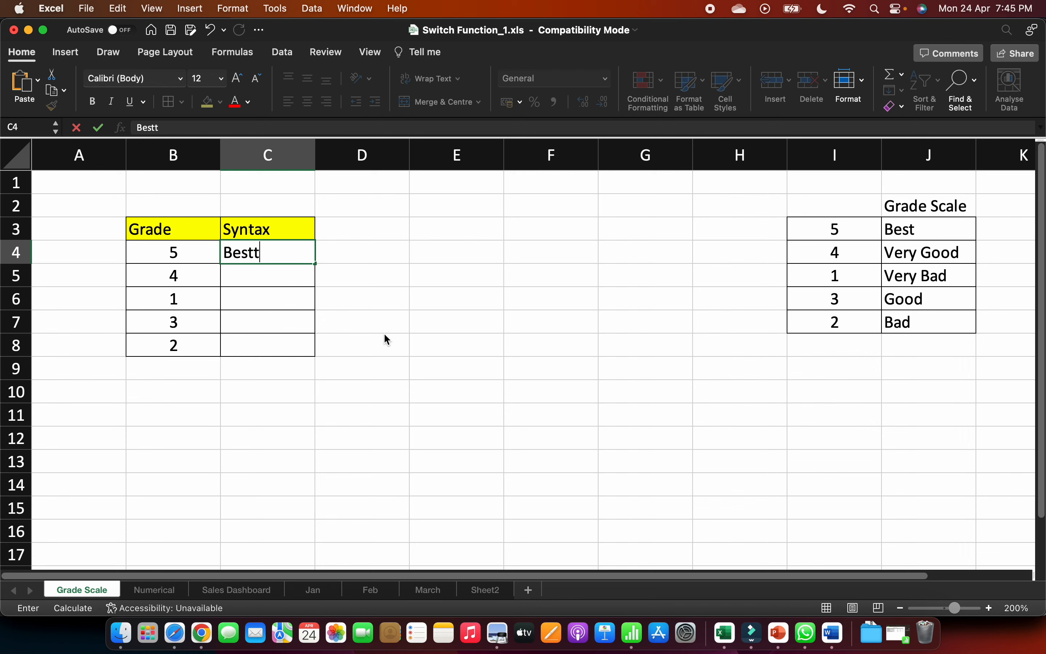
{"action": "key", "text": "BackSpace"}
{"action": "key", "text": "Return"}
{"action": "type", "text": "V"}
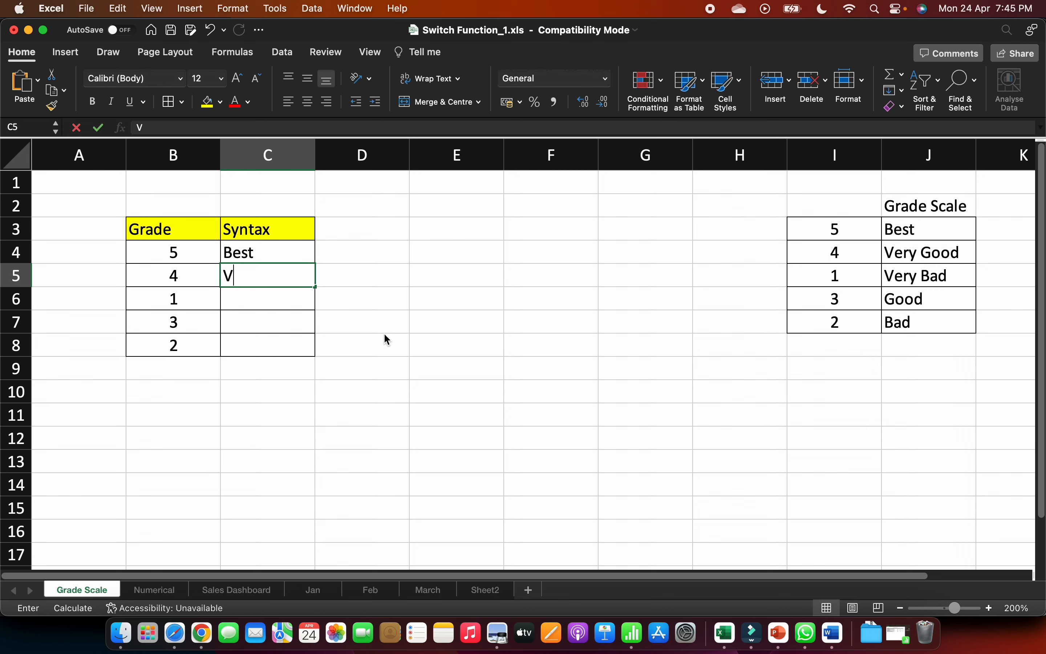
{"action": "type", "text": "ery Good"}
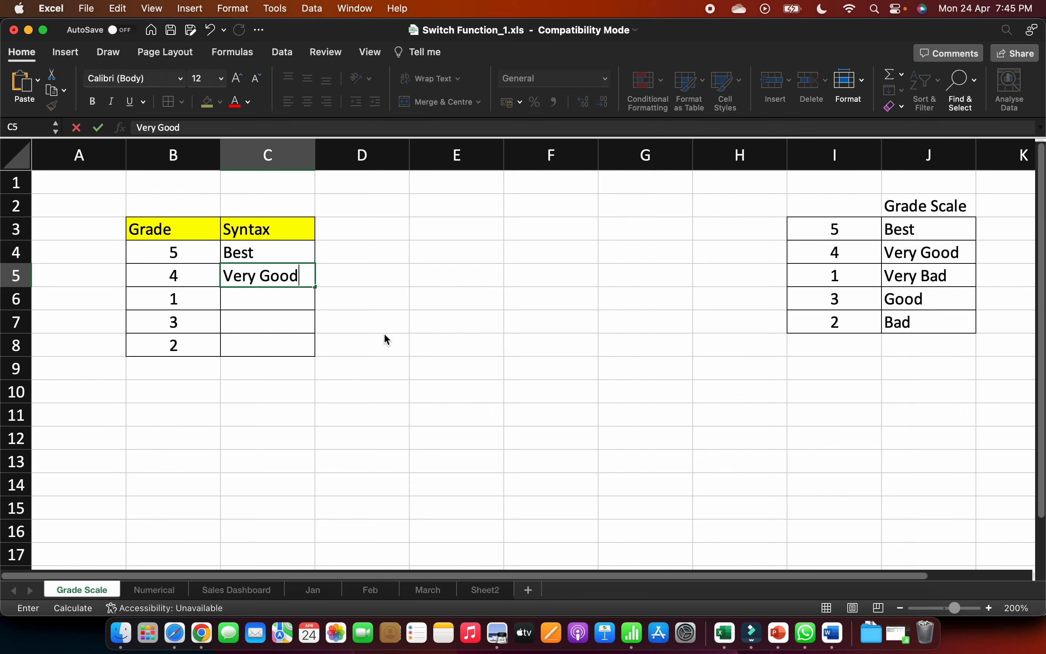
{"action": "key", "text": "Return"}
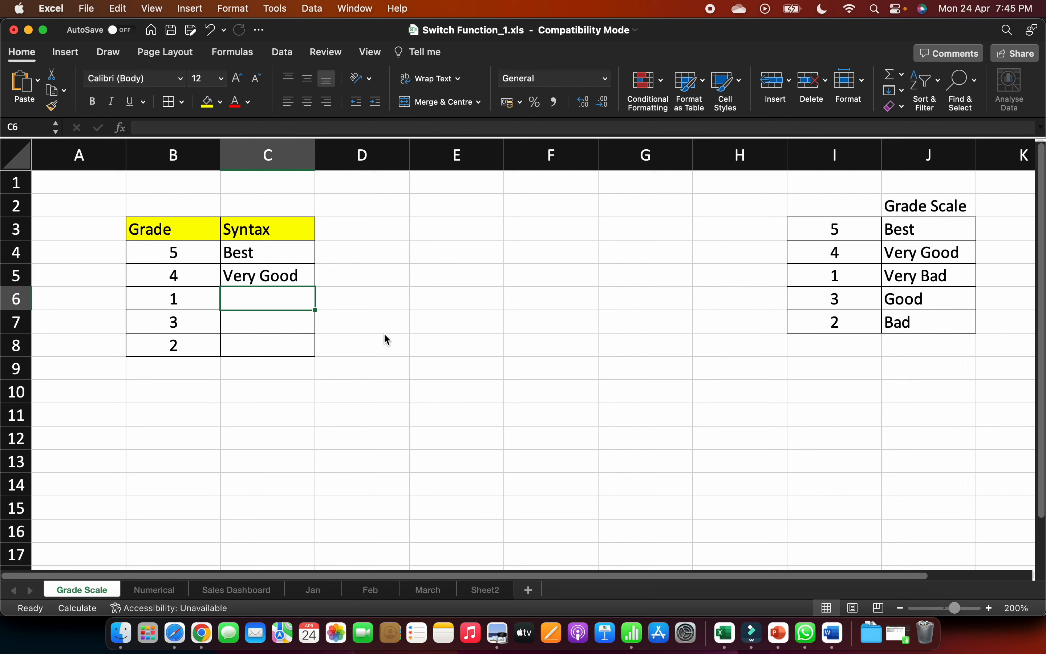
- Clear the text entries from cells C4:C5 in the Syntax column
{"action": "key", "text": "Up"}
{"action": "key", "text": "Up"}
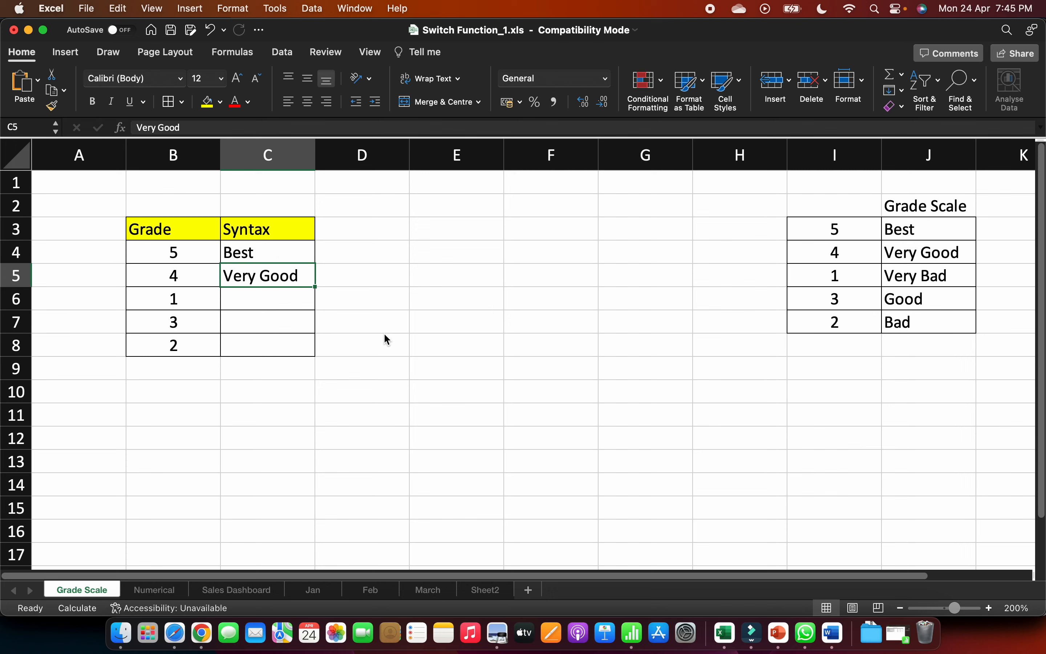
{"action": "key", "text": "shift+Down"}
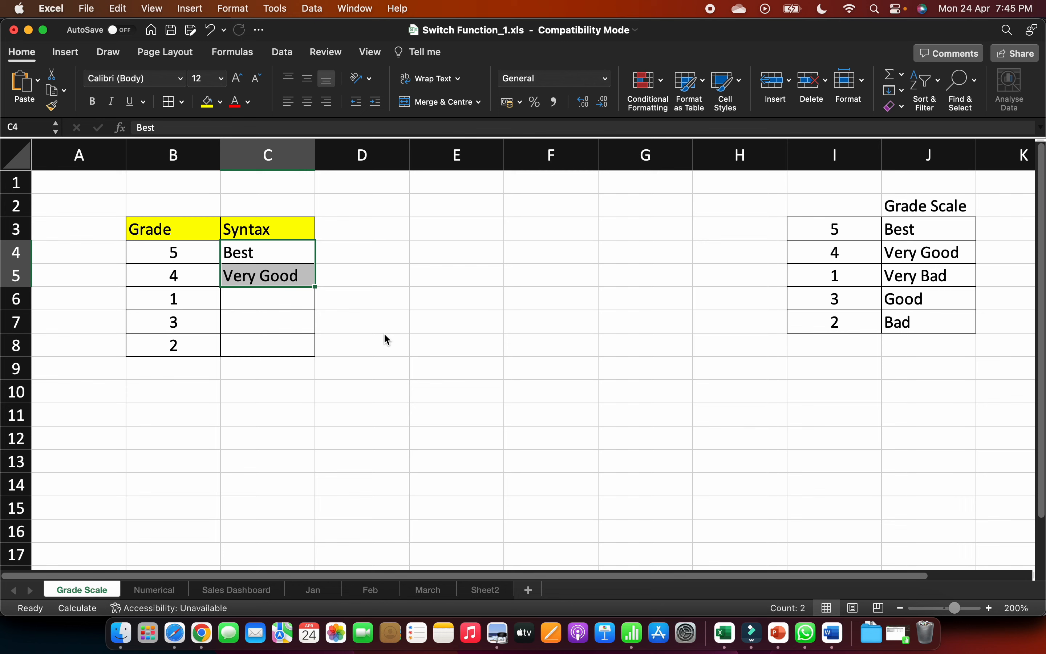
{"action": "key", "text": "Delete"}
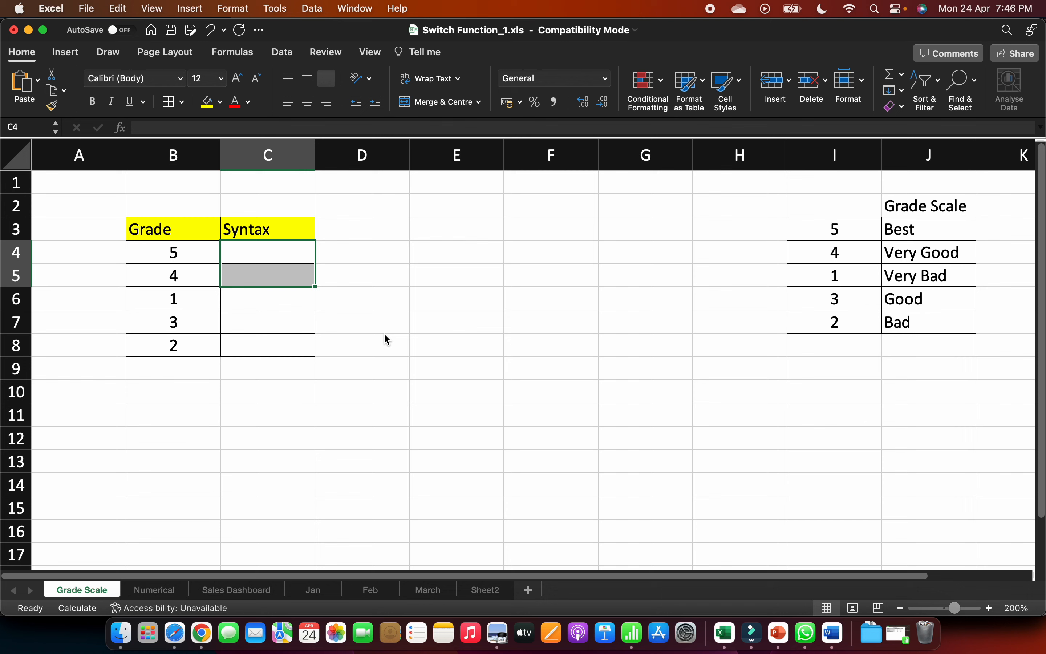
- Try starting an IF formula in C4 that returns "Best" when B4=5
{"action": "type", "text": "="}
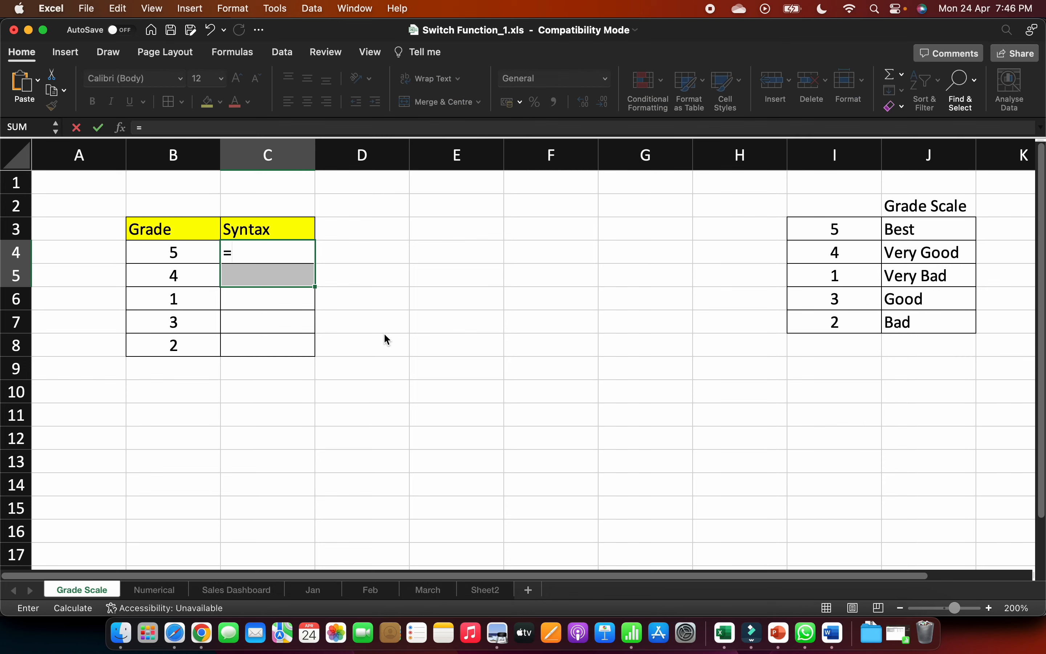
{"action": "type", "text": "if(B4>"}
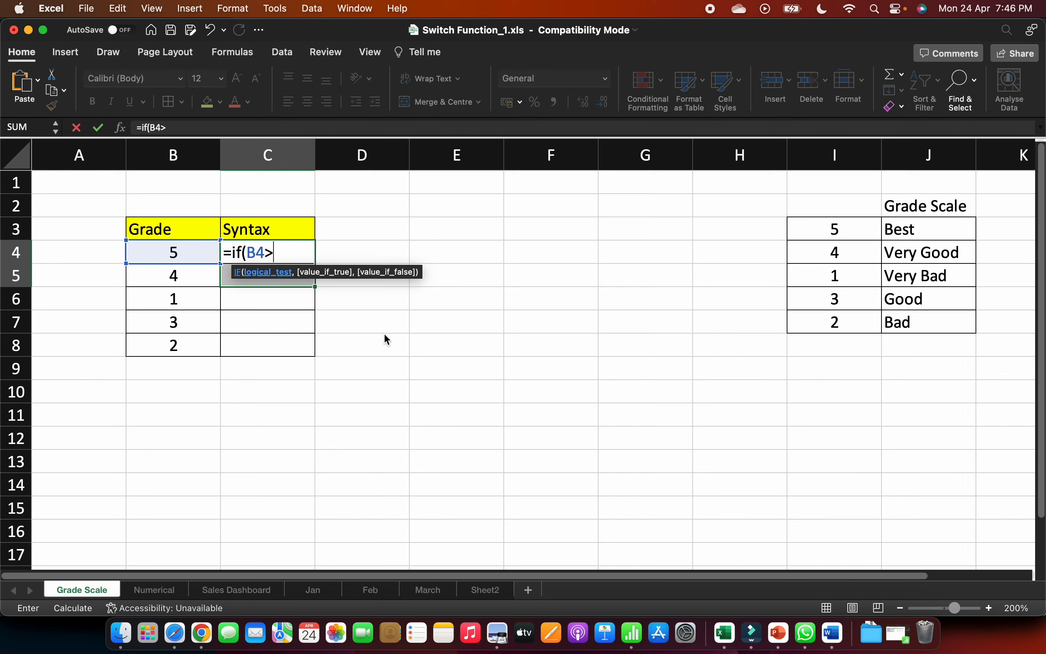
{"action": "key", "text": "BackSpace"}
{"action": "type", "text": "=5,"}
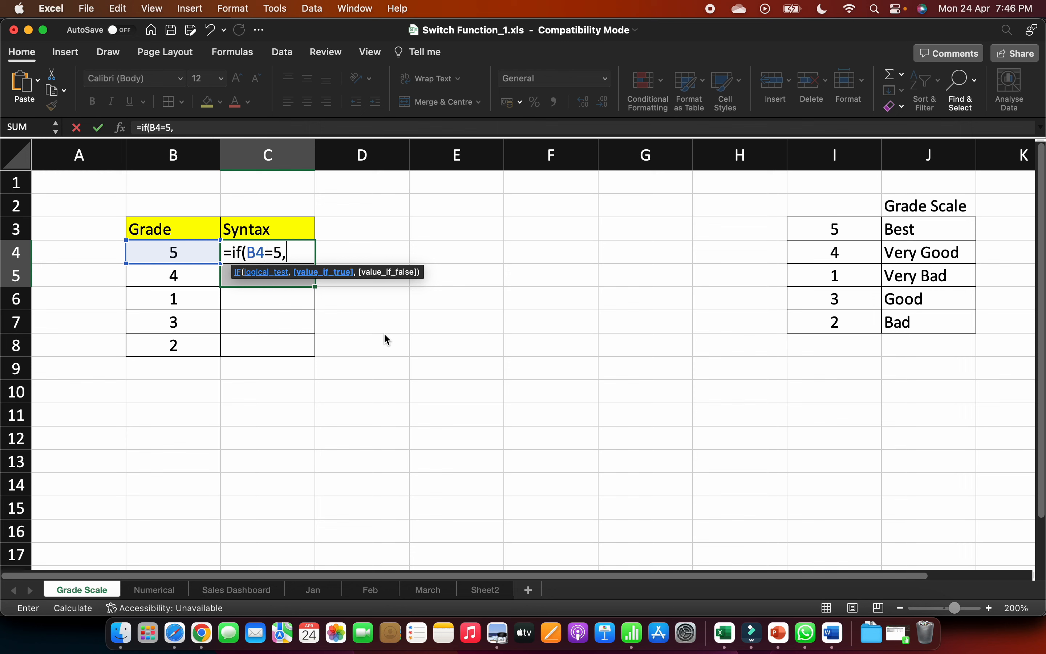
{"action": "type", "text": "\"Bes"}
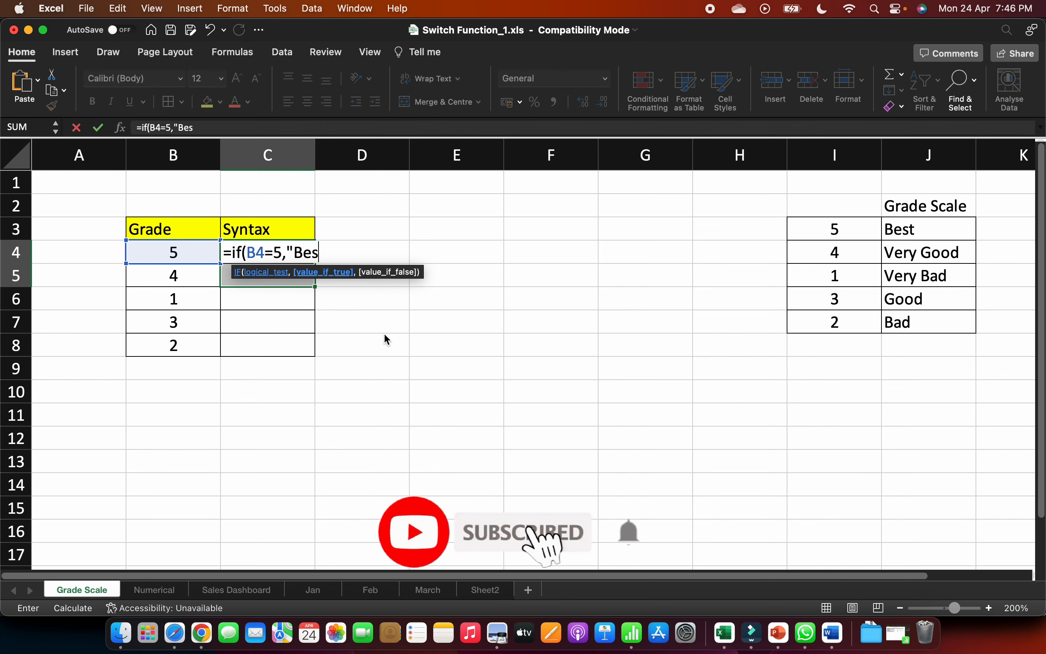
{"action": "type", "text": "t\",if"}
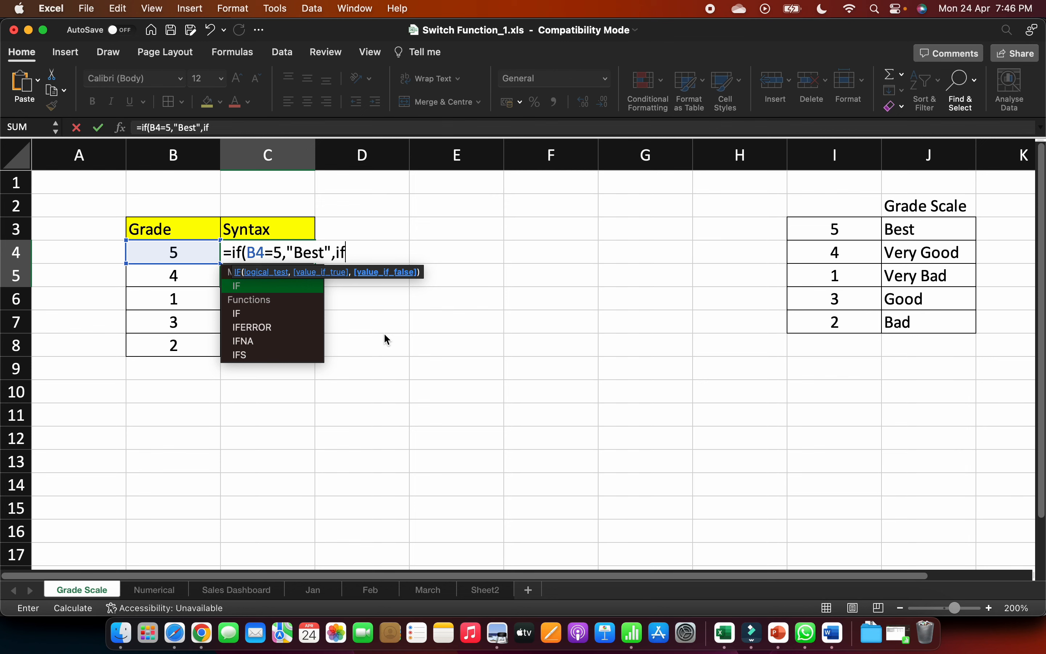
{"action": "type", "text": "("}
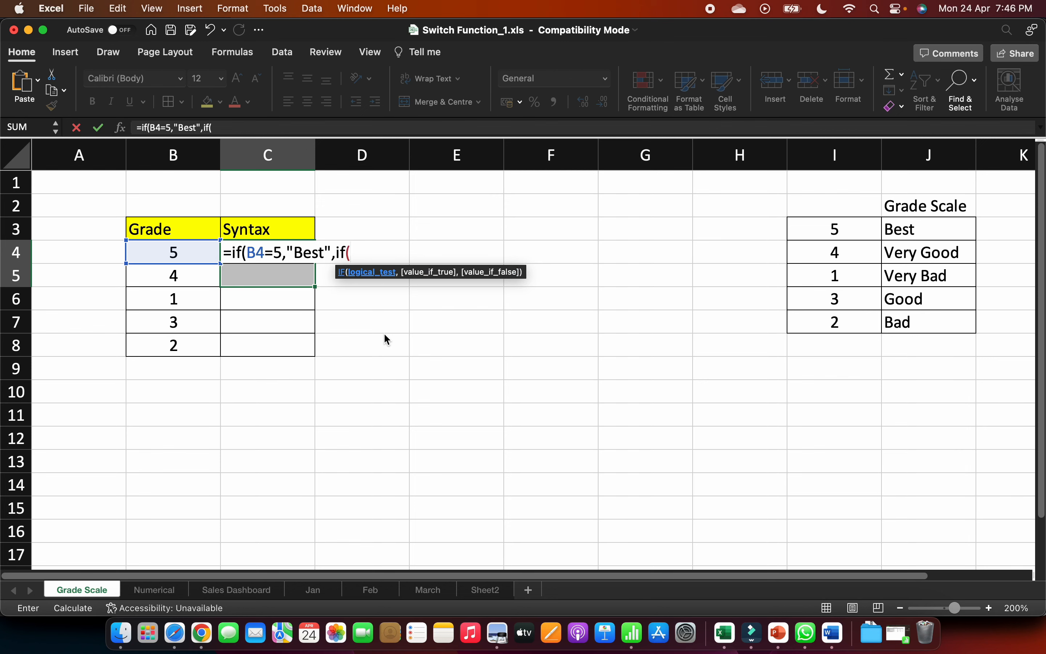
{"action": "type", "text": "B4="}
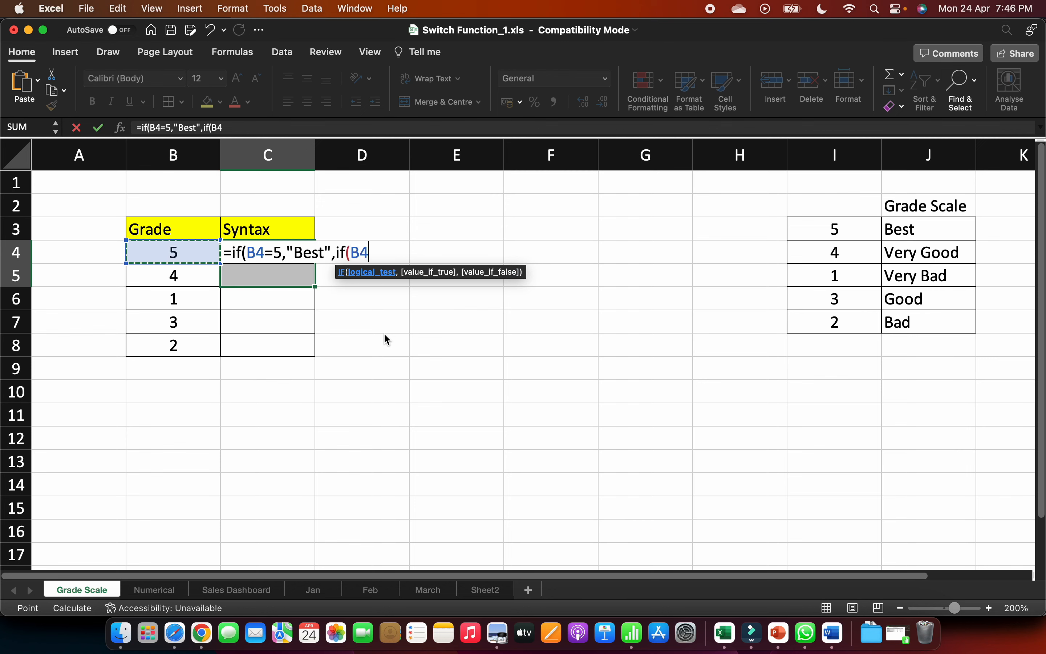
{"action": "type", "text": "4,"}
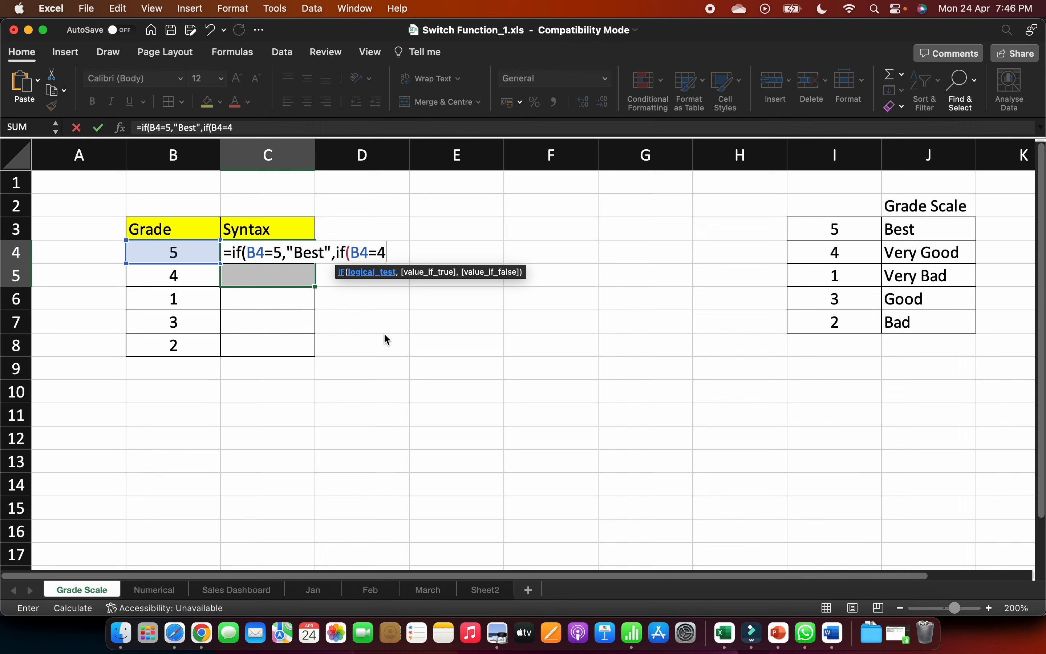
{"action": "type", "text": "\"G"}
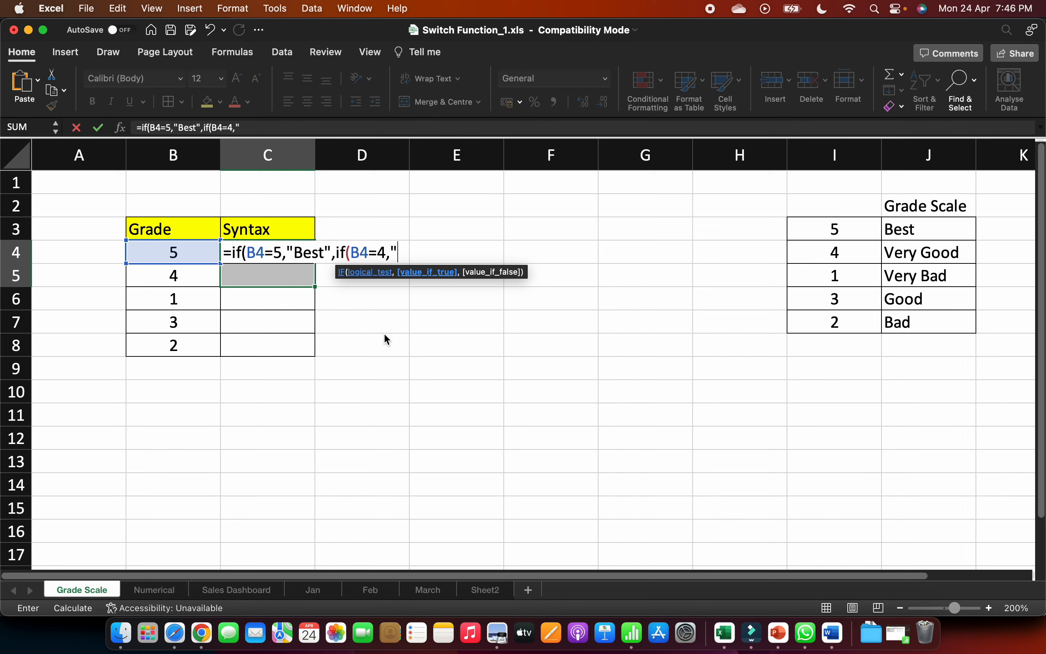
- Try nesting another IF that returns "Very Good" when B4=4 and begin a third IF, and discard the whole formula
{"action": "key", "text": "BackSpace"}
{"action": "type", "text": "Very Good\""}
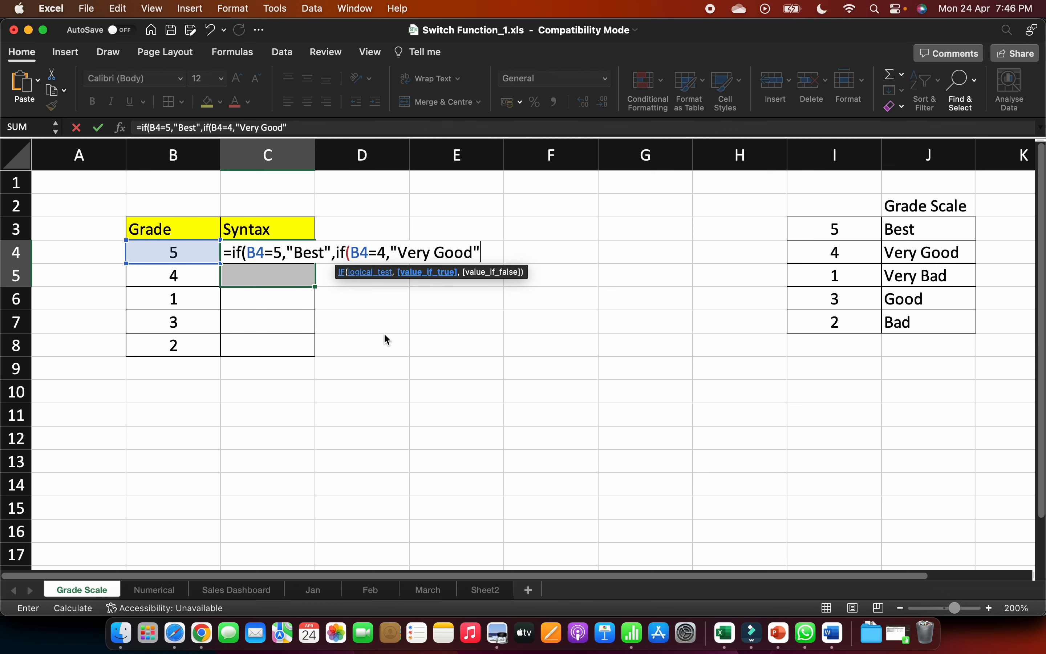
{"action": "type", "text": ",if"}
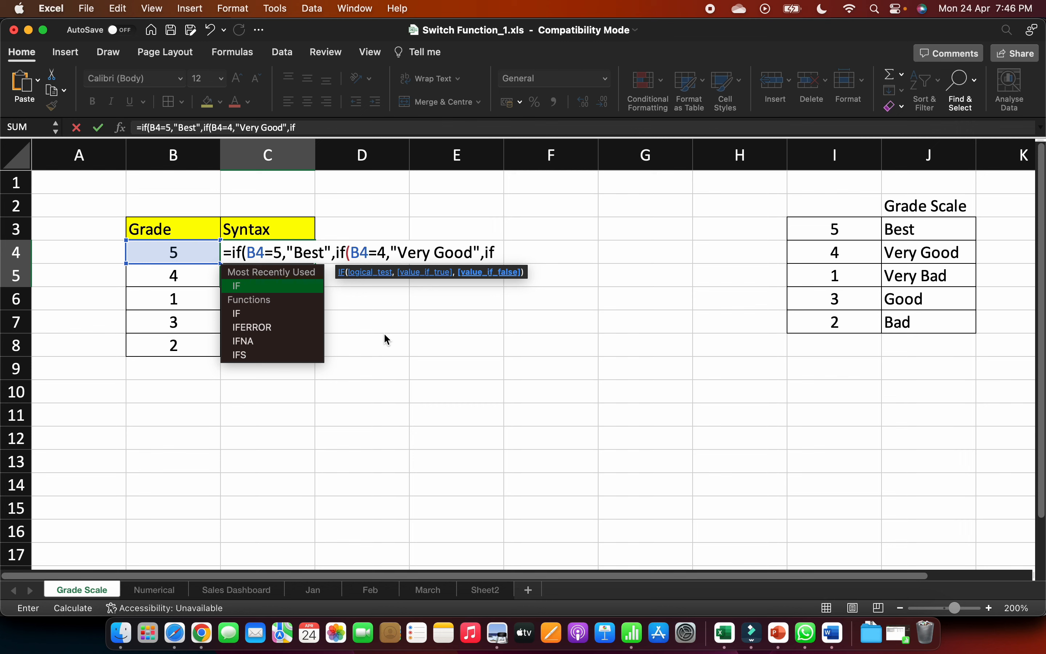
{"action": "key", "text": "Escape"}
{"action": "key", "text": "Escape"}
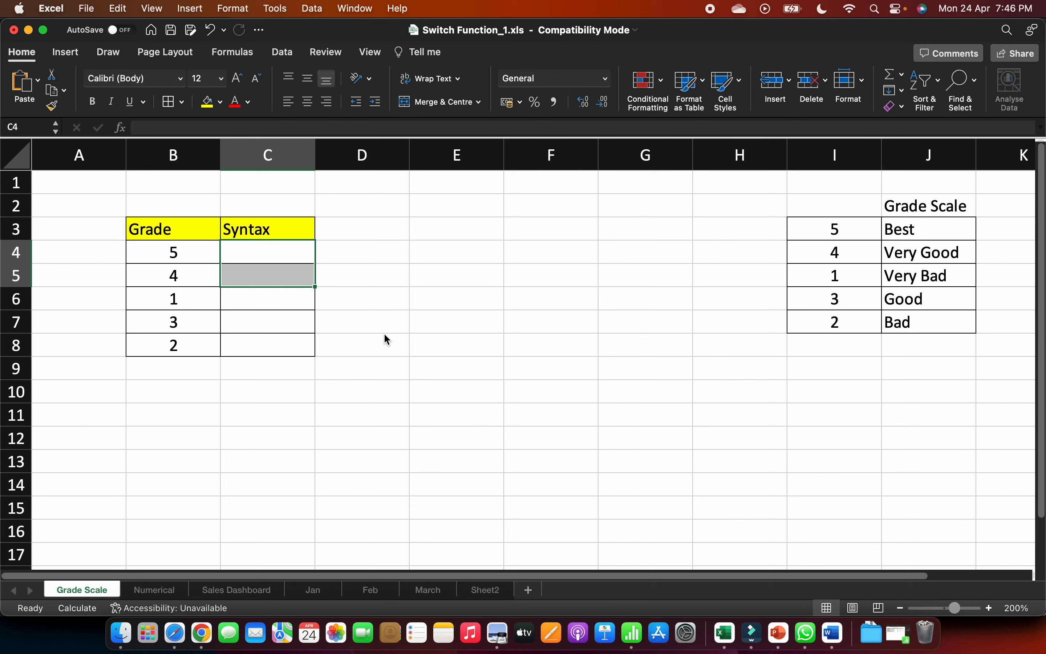
- Start a SWITCH formula in C4 that evaluates B4 and returns "Best" for 5
{"action": "key", "text": "Up"}
{"action": "key", "text": "Down"}
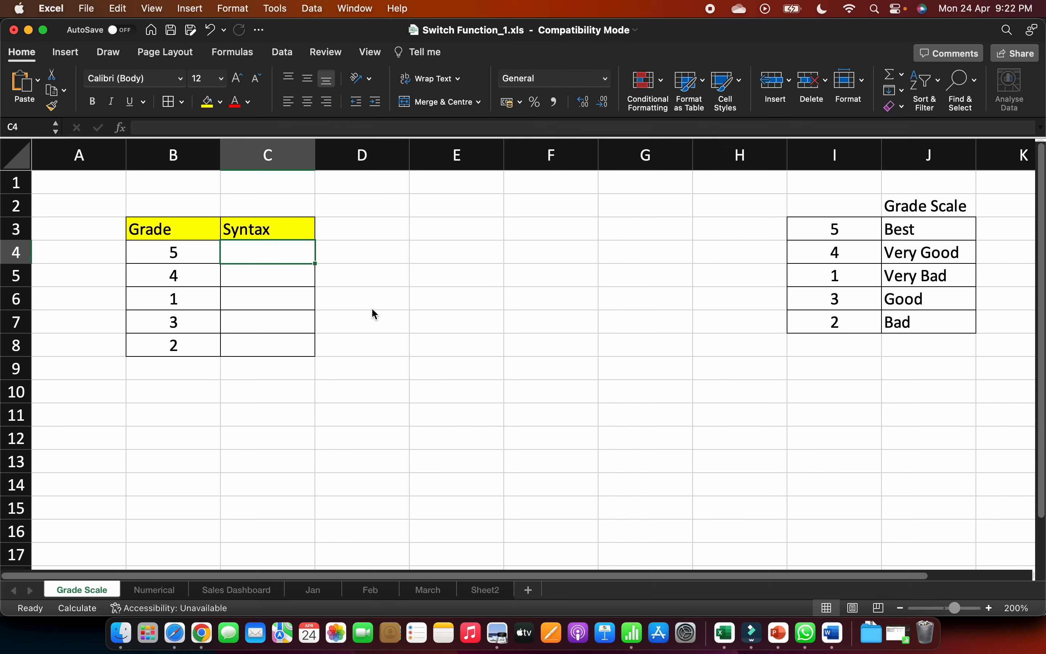
{"action": "type", "text": "="}
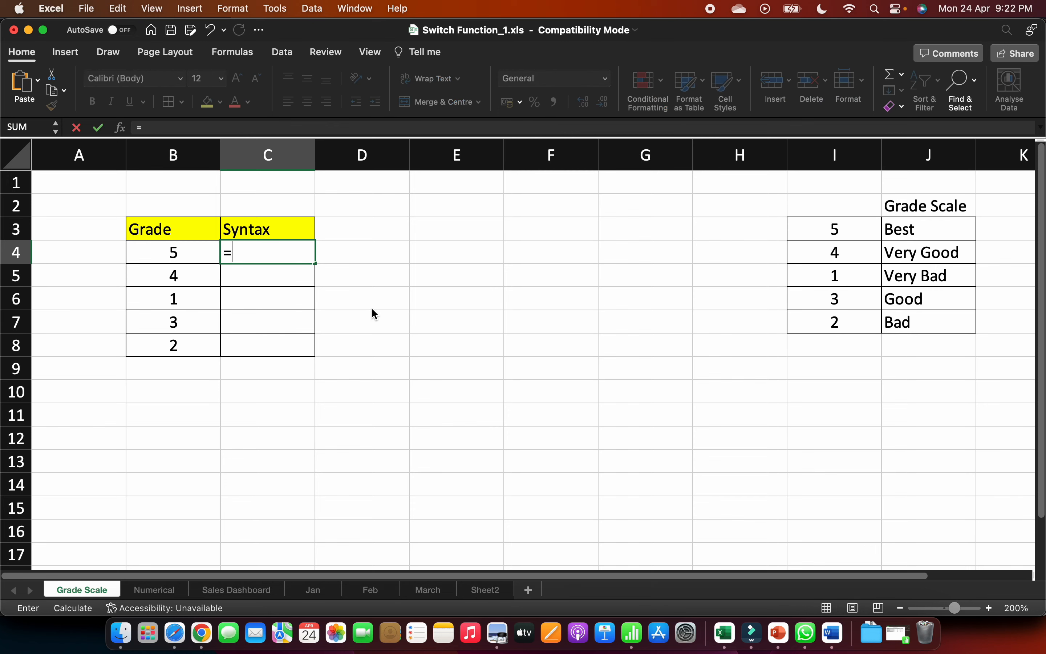
{"action": "type", "text": "swi"}
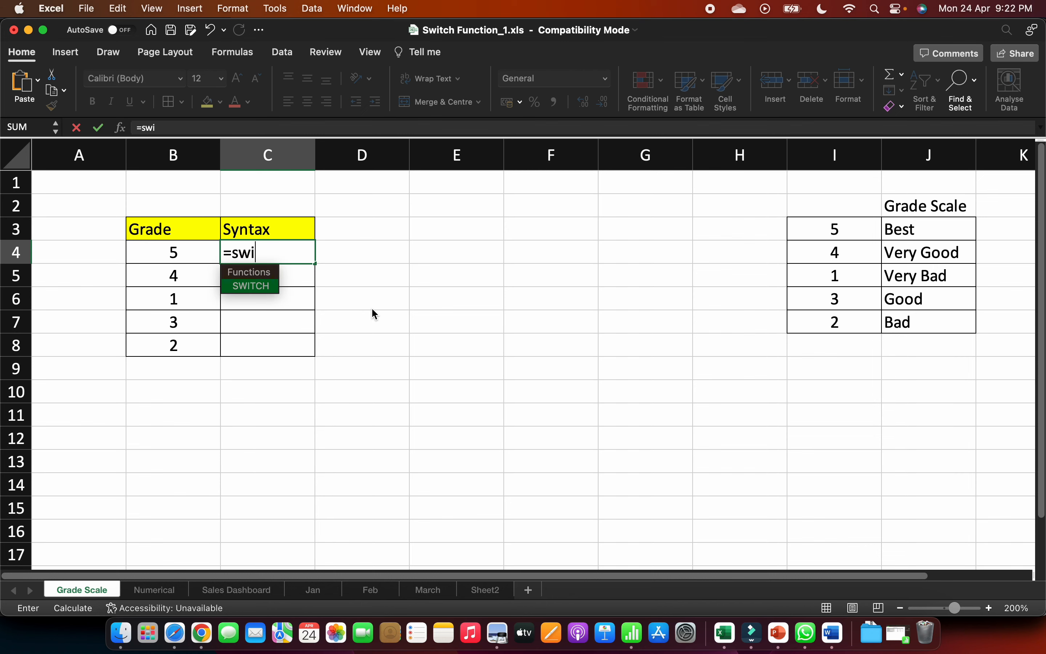
{"action": "type", "text": "tch("}
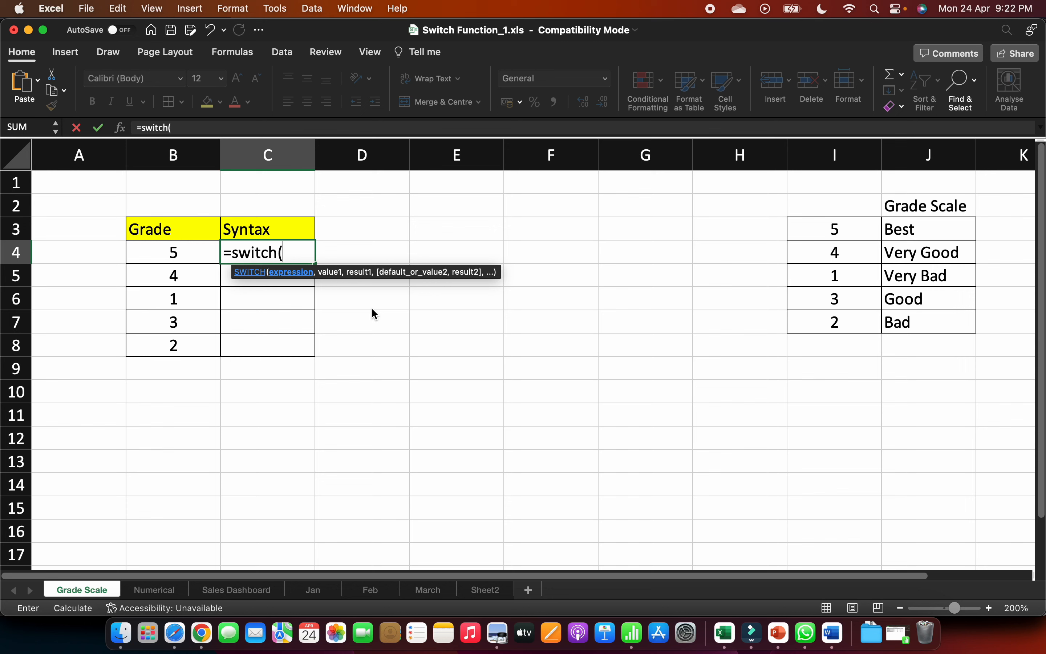
{"action": "key", "text": "Left"}
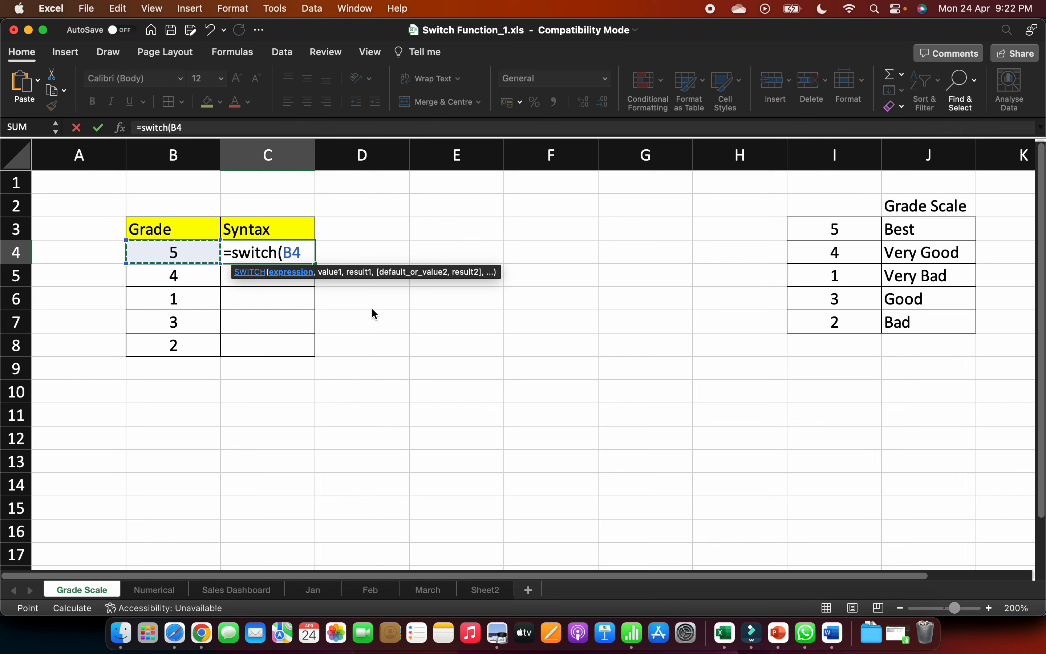
{"action": "type", "text": ","}
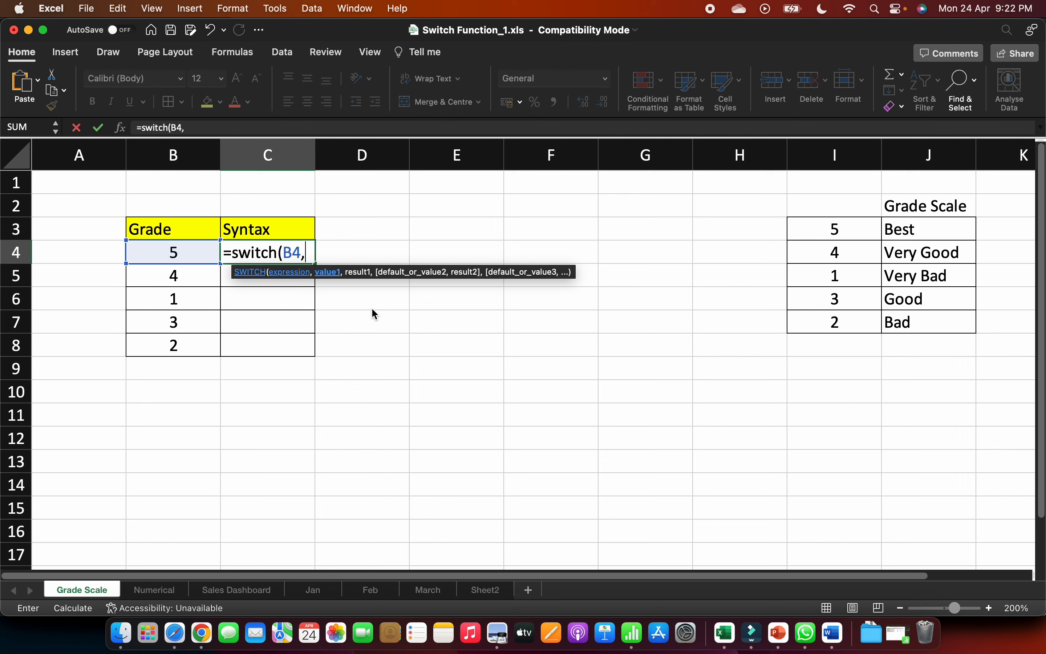
{"action": "type", "text": "5,\""}
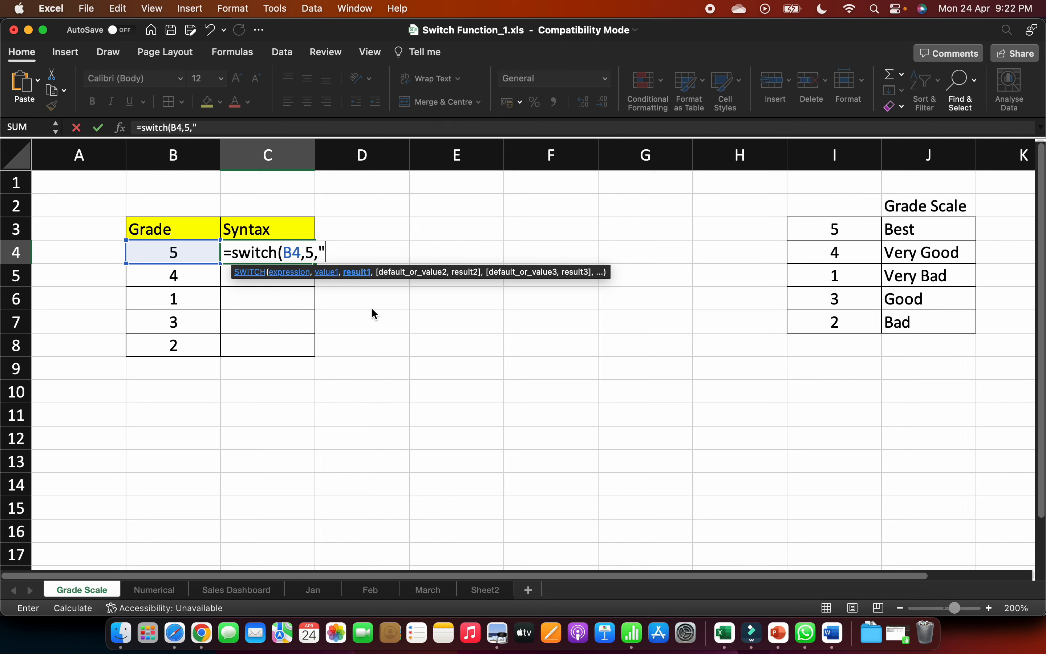
{"action": "type", "text": "Best\","}
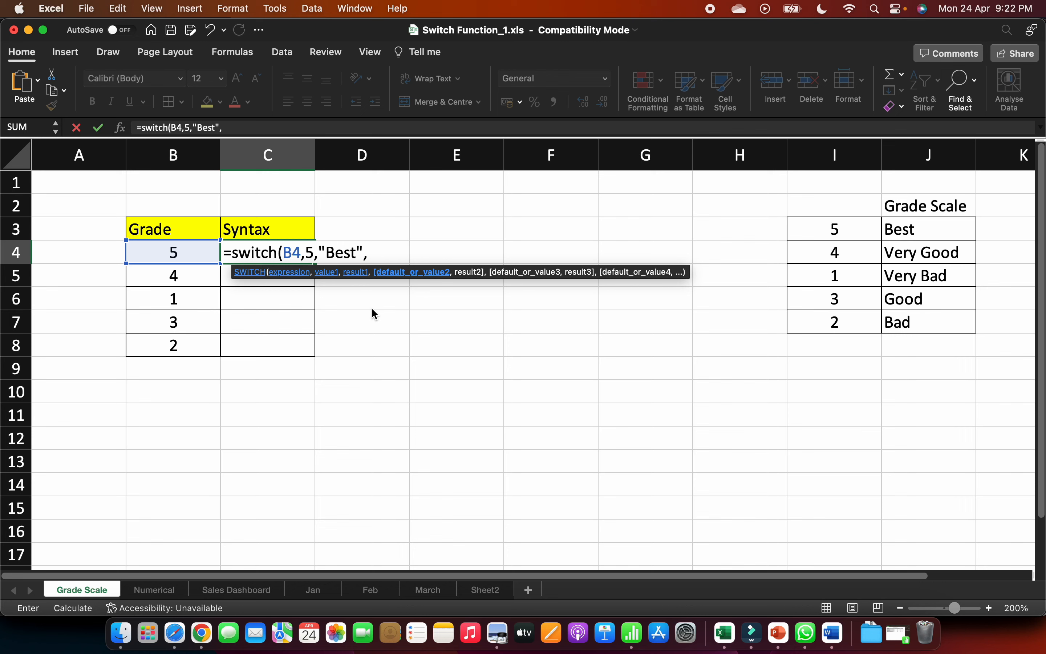
- Extend the SWITCH formula in C4 to return "Very Good" for 4 and "Good" for 3
{"action": "type", "text": "4,"}
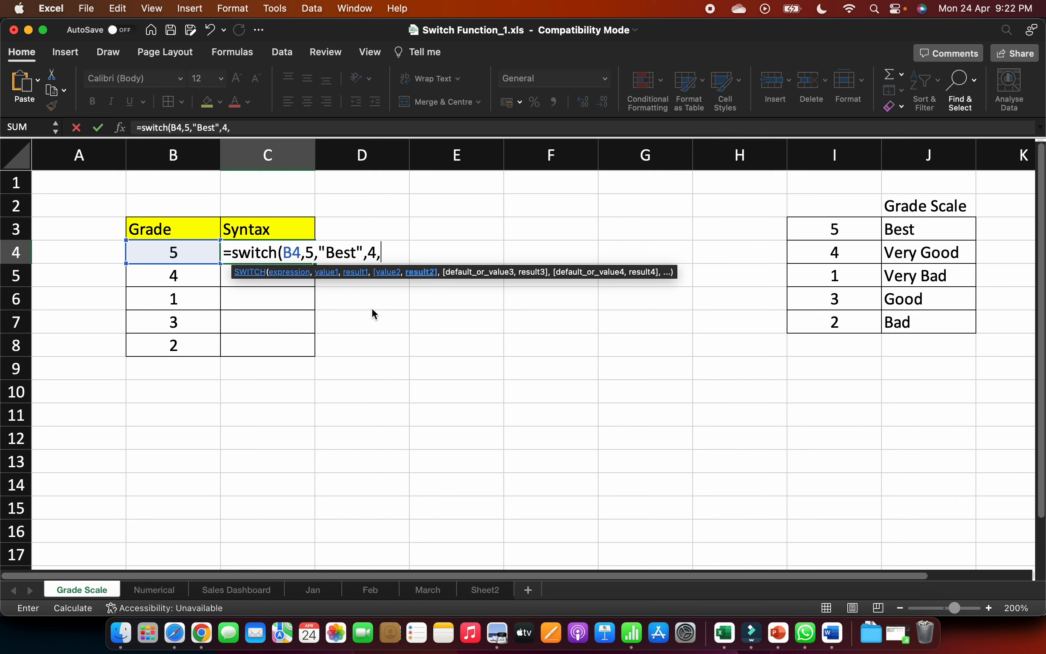
{"action": "type", "text": "\"Very Good\","}
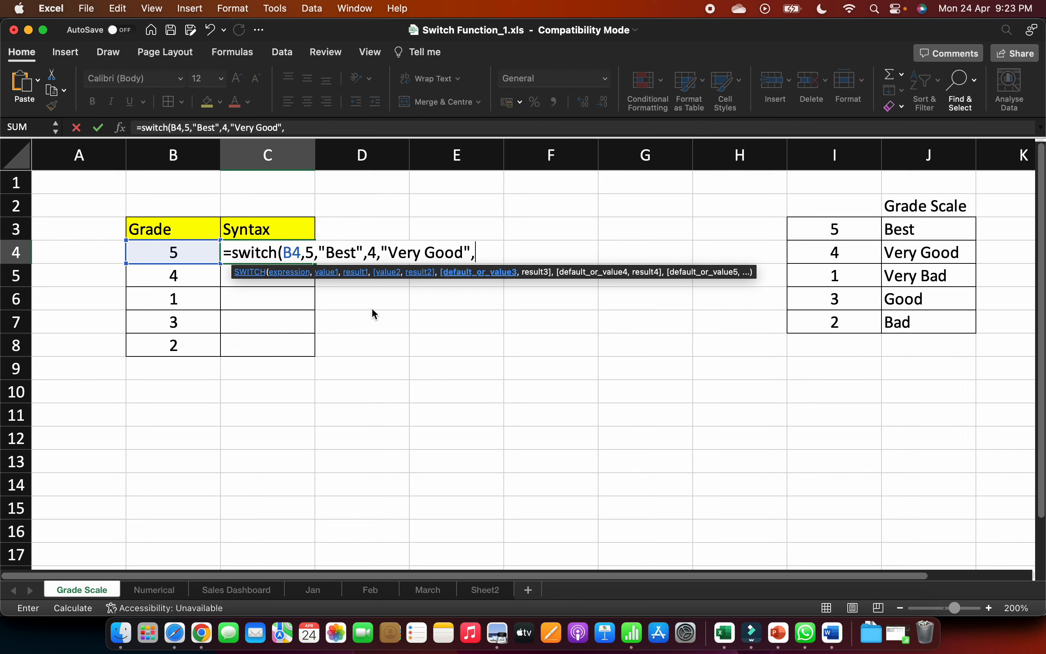
{"action": "type", "text": "3,"}
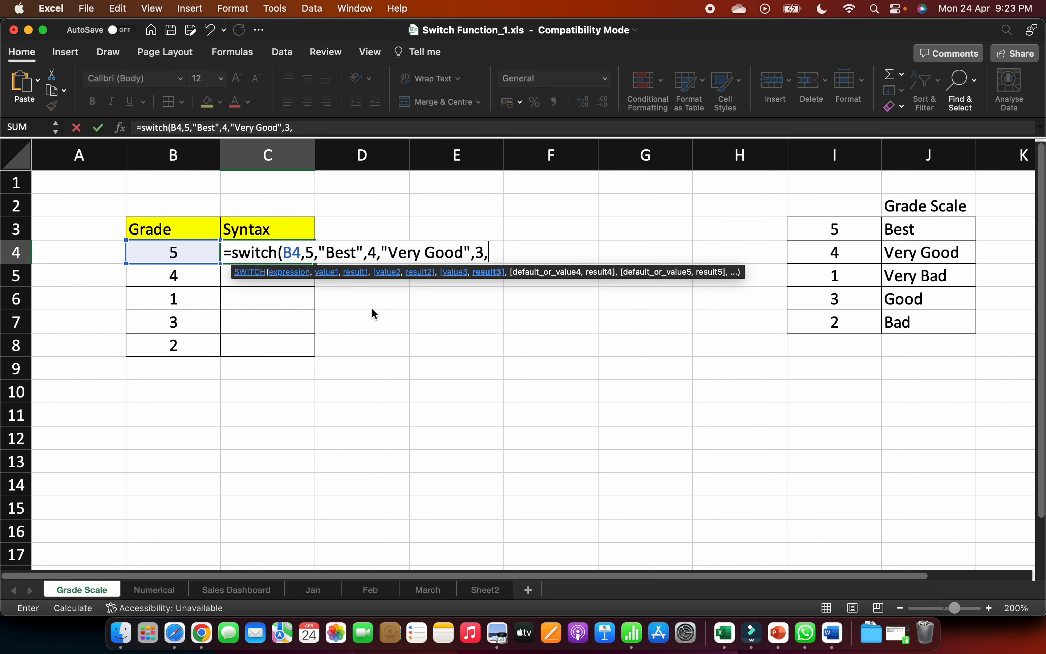
{"action": "type", "text": "\"Good\","}
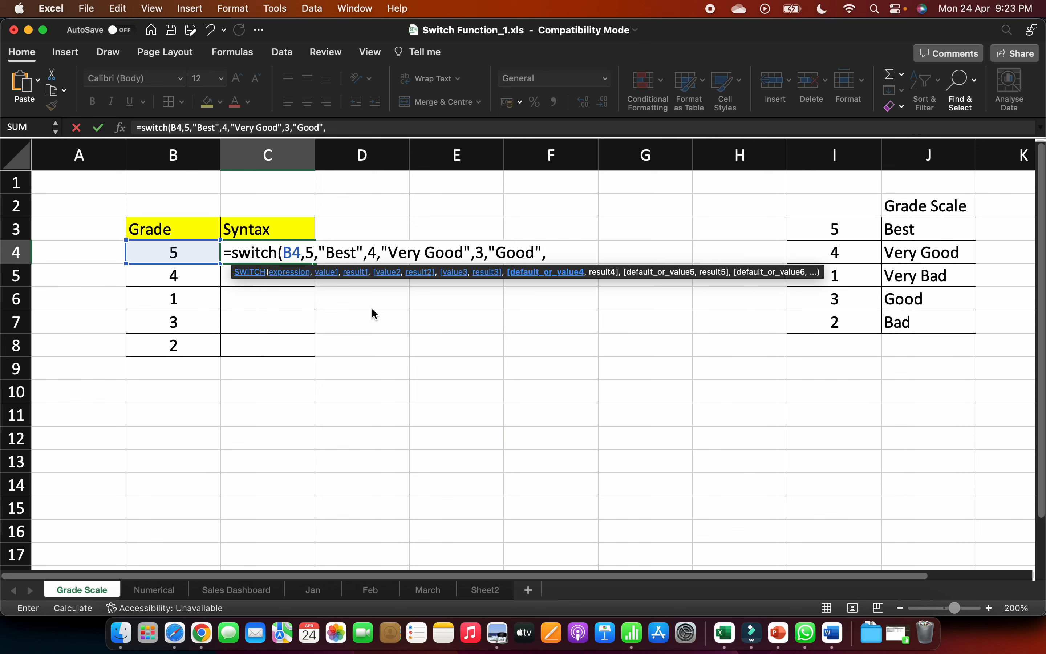
{"action": "type", "text": "2,"}
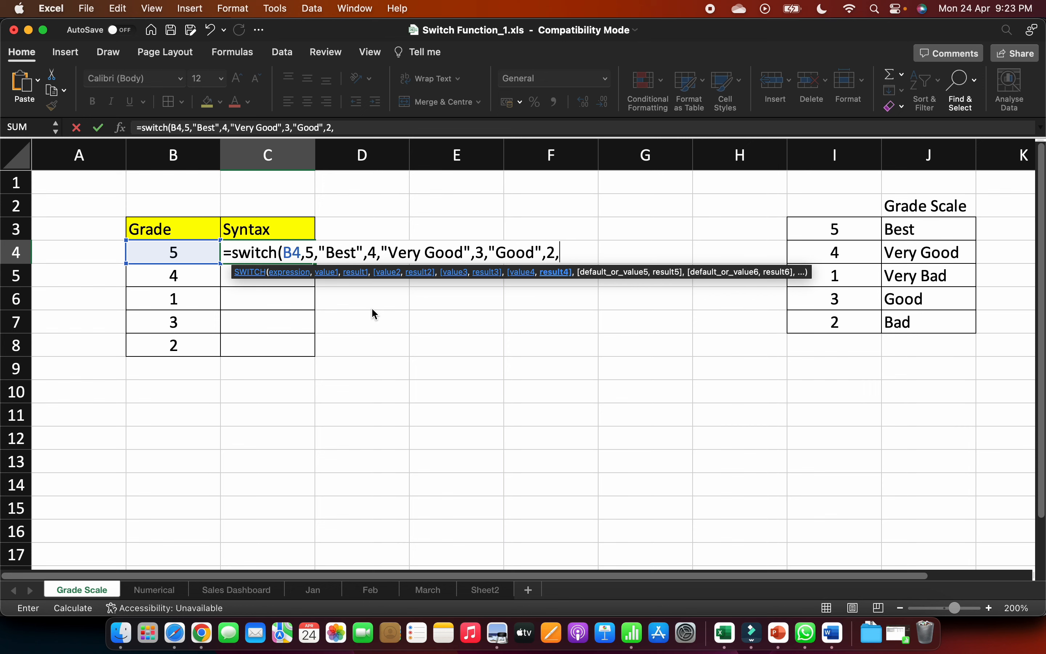
{"action": "type", "text": "\"Bad\",1"}
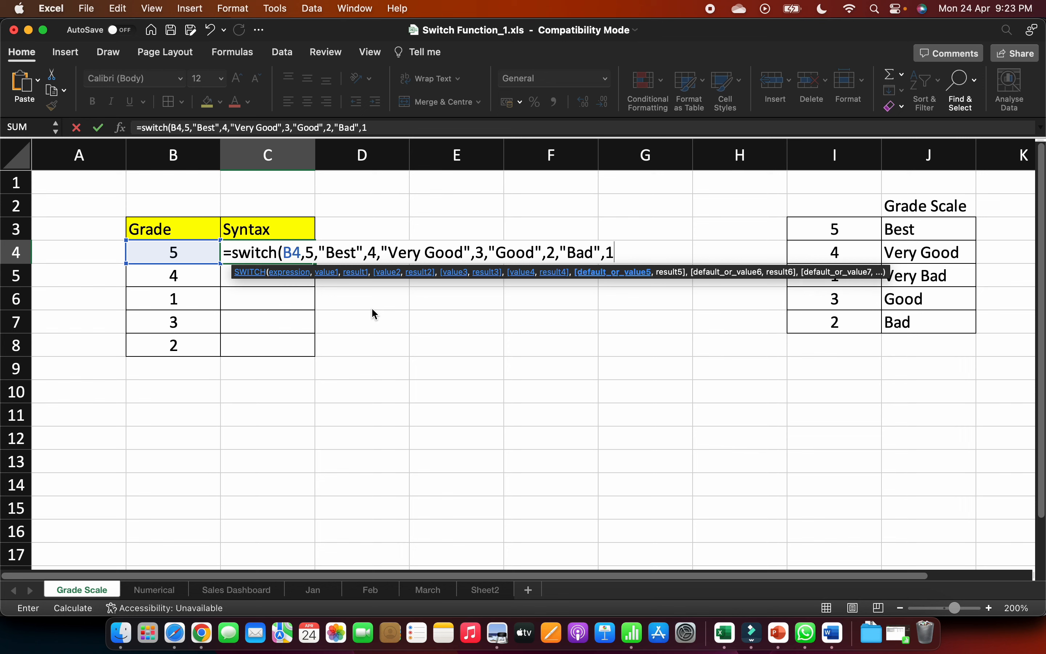
- Extend the SWITCH formula in C4 to return "Bad" for 2
{"action": "type", "text": ","}
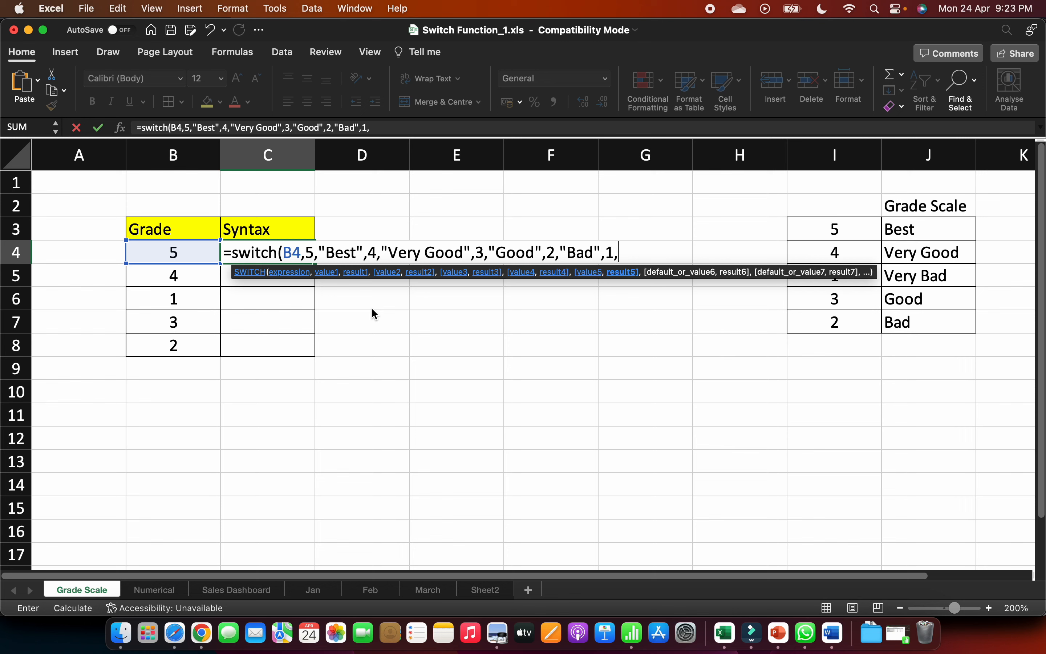
{"action": "type", "text": "("}
- Add "Very Bad" for 1 to the SWITCH formula in C4 and complete the formula
{"action": "key", "text": "BackSpace"}
{"action": "type", "text": "\"Very Ba"}
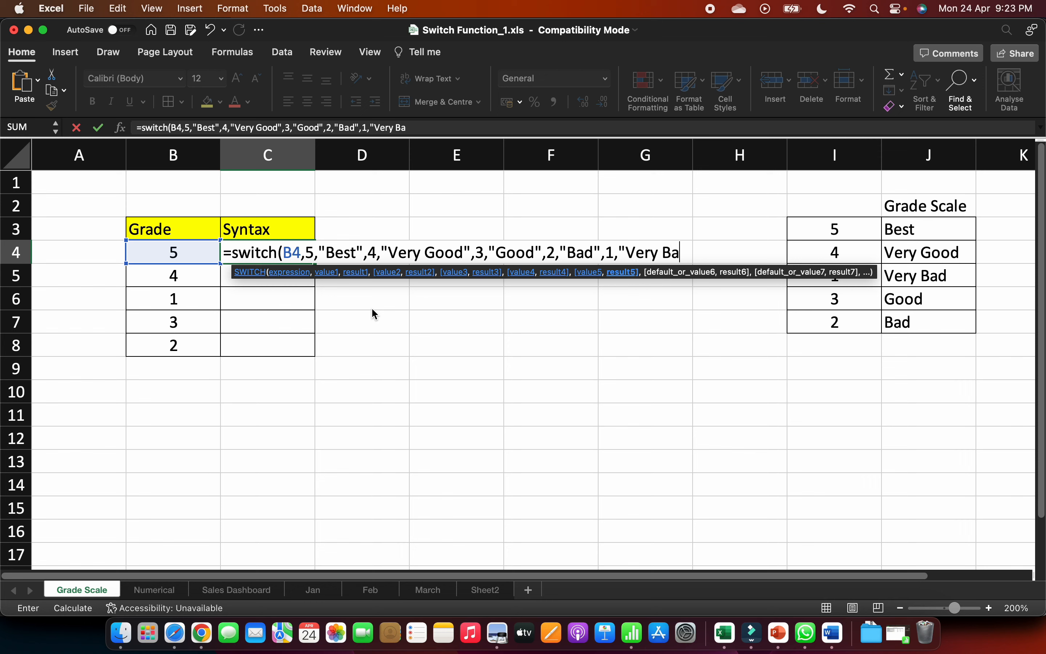
{"action": "type", "text": "d\")"}
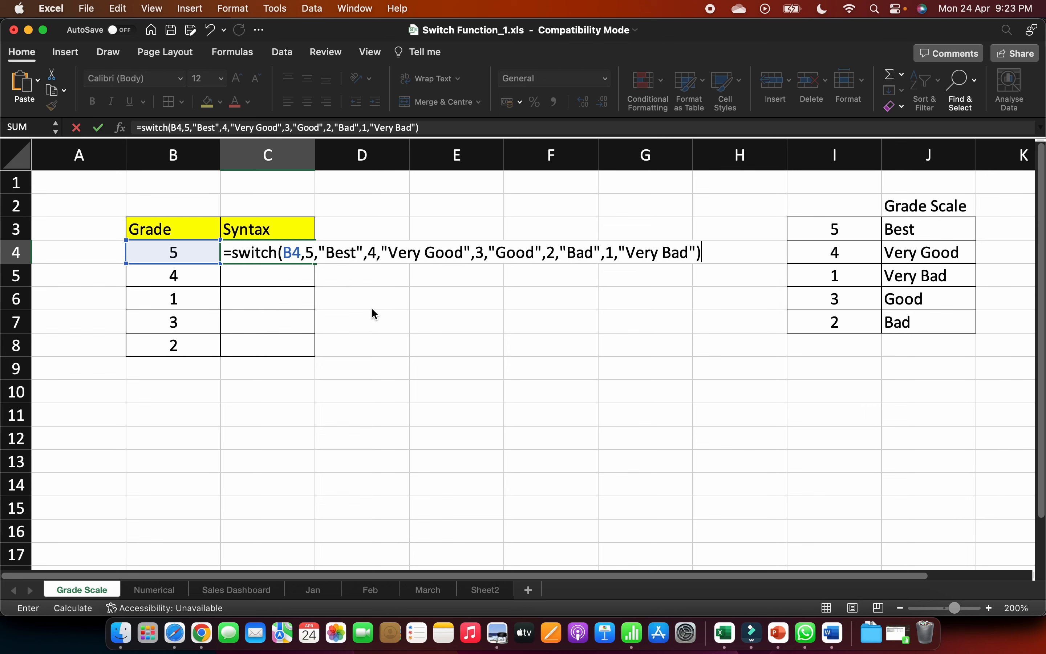
{"action": "key", "text": "Return"}
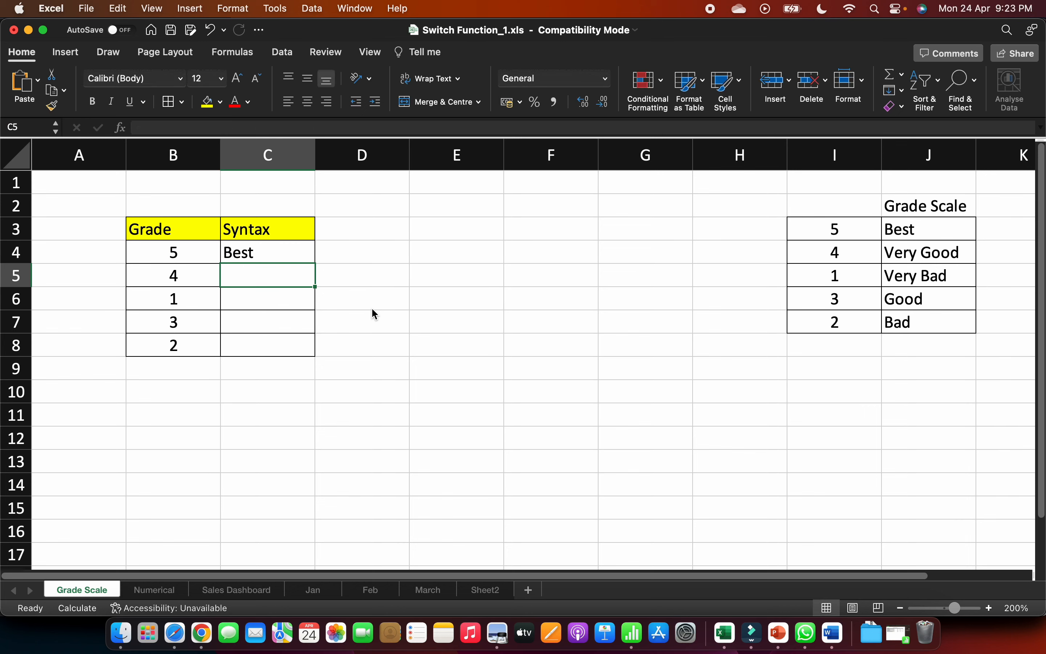
- Fill the SWITCH formula from C4 down through C8
{"action": "left_click", "coordinate": [300, 257]}
{"action": "double_click", "coordinate": [318, 263]}
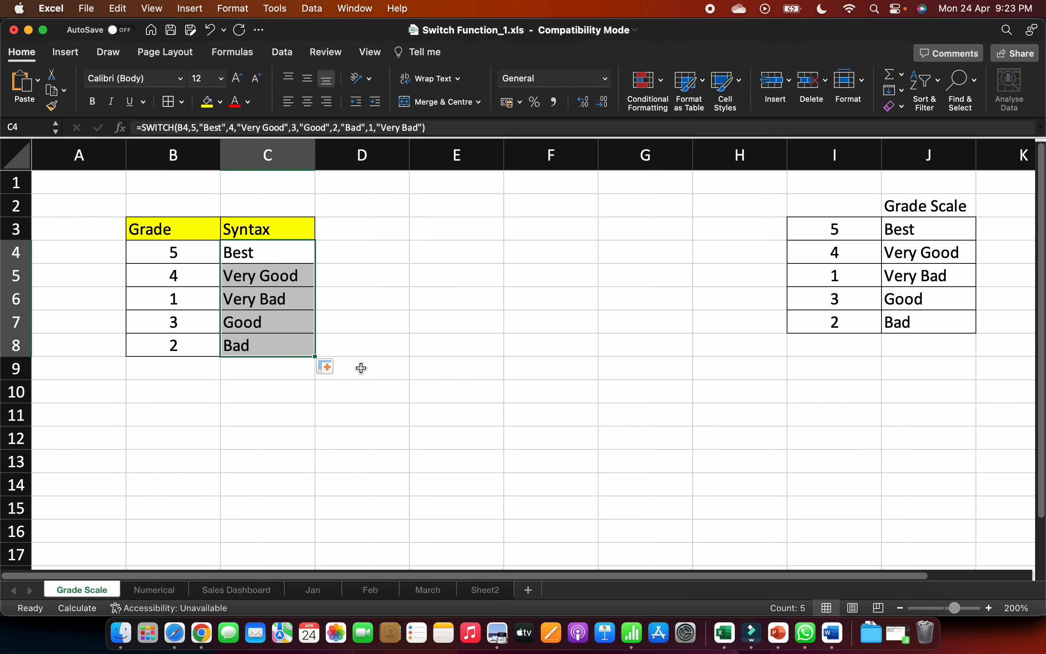
{"action": "left_click", "coordinate": [194, 372]}
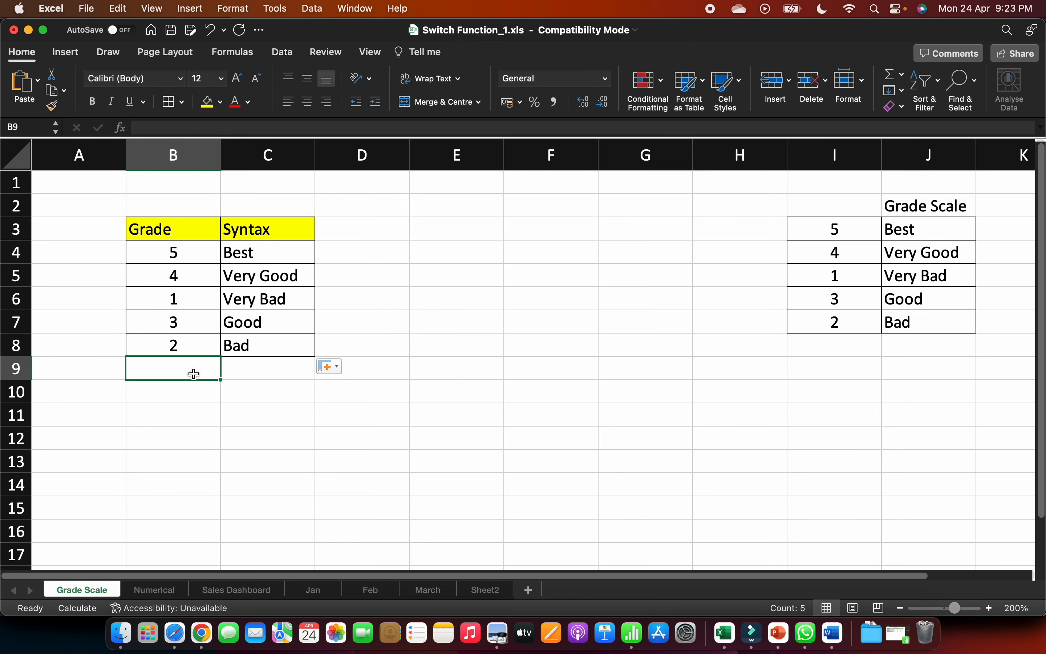
- Set the grade in B6 to 6 to test a value outside the grade scale
{"action": "left_click", "coordinate": [194, 300]}
{"action": "type", "text": "6"}
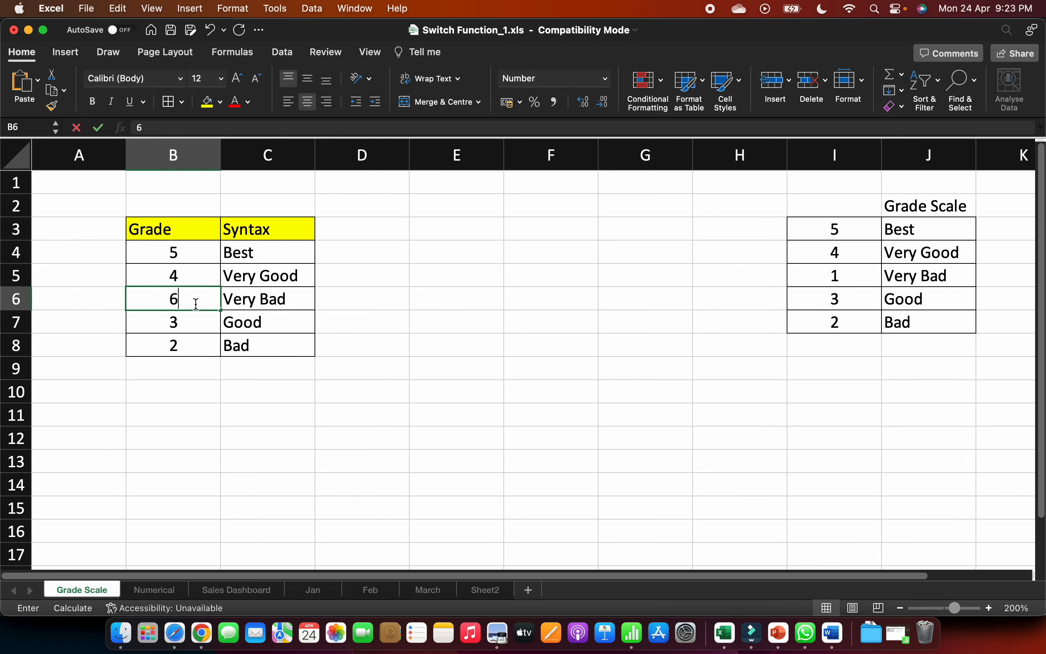
{"action": "key", "text": "Return"}
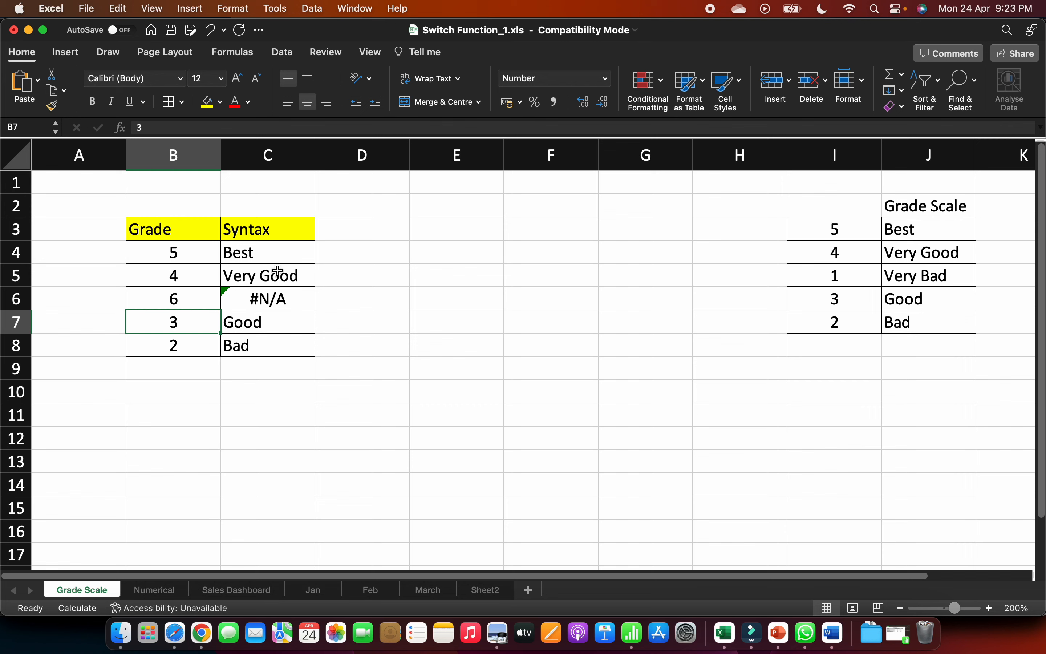
- Add "Unknown Value" as the default result at the end of the SWITCH formula in C4
{"action": "left_click", "coordinate": [281, 250]}
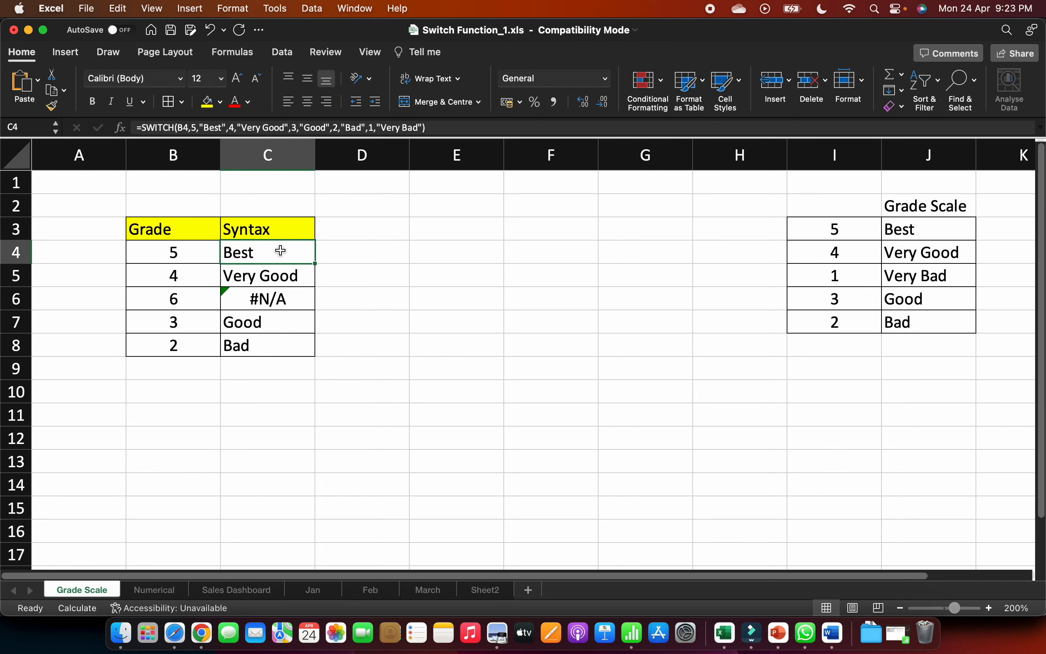
{"action": "double_click", "coordinate": [280, 251]}
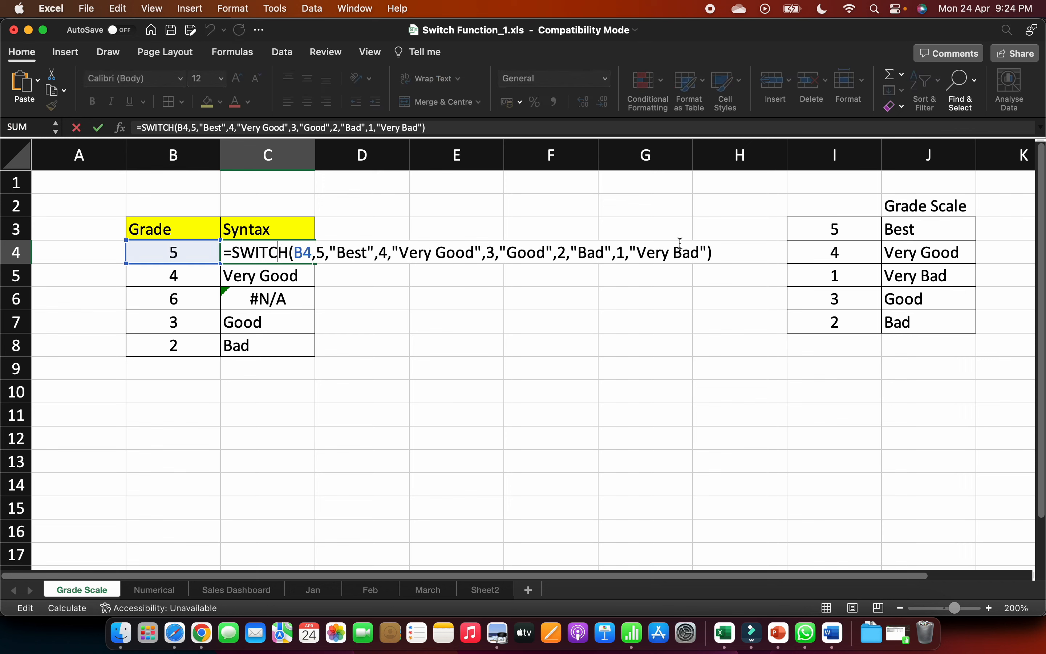
{"action": "left_click", "coordinate": [707, 253]}
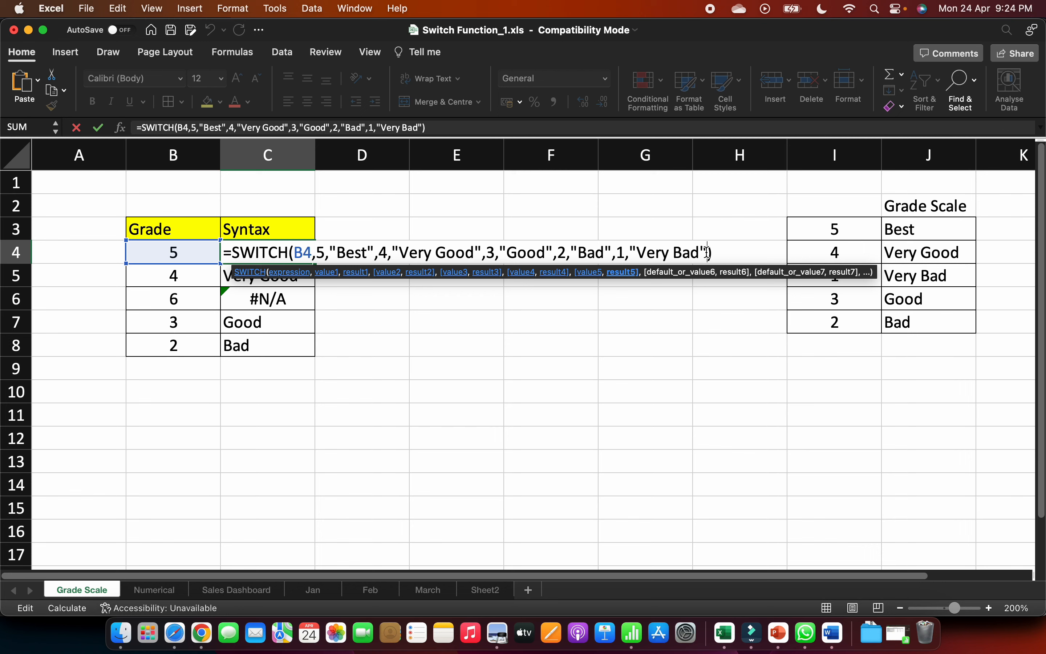
{"action": "type", "text": ","}
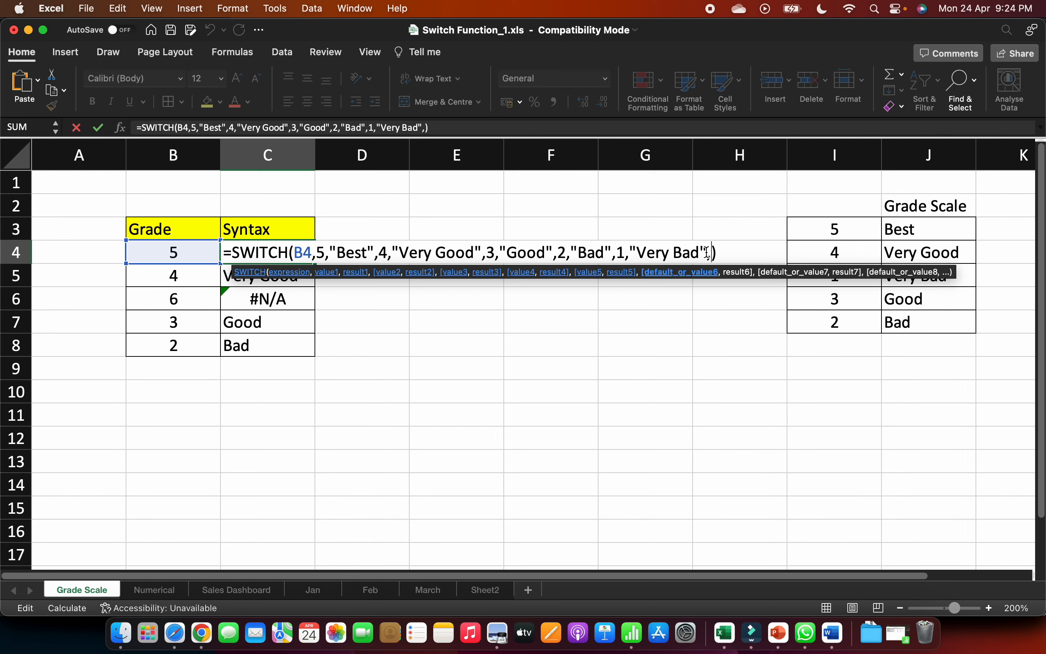
{"action": "type", "text": "\""}
{"action": "type", "text": "Unknow"}
{"action": "type", "text": "n Val"}
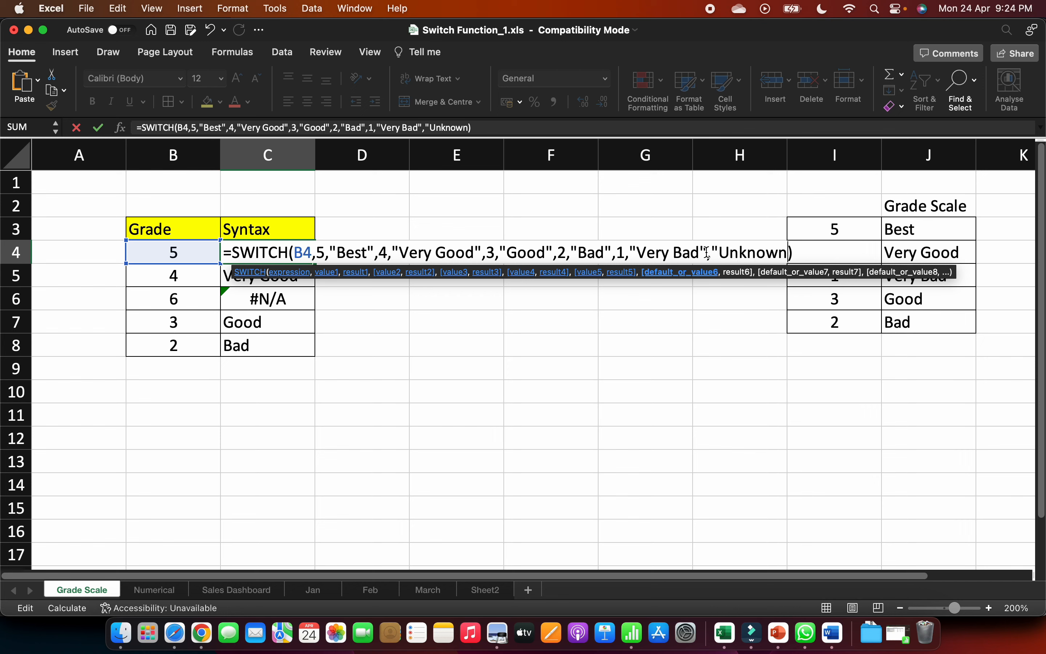
{"action": "type", "text": "ue\""}
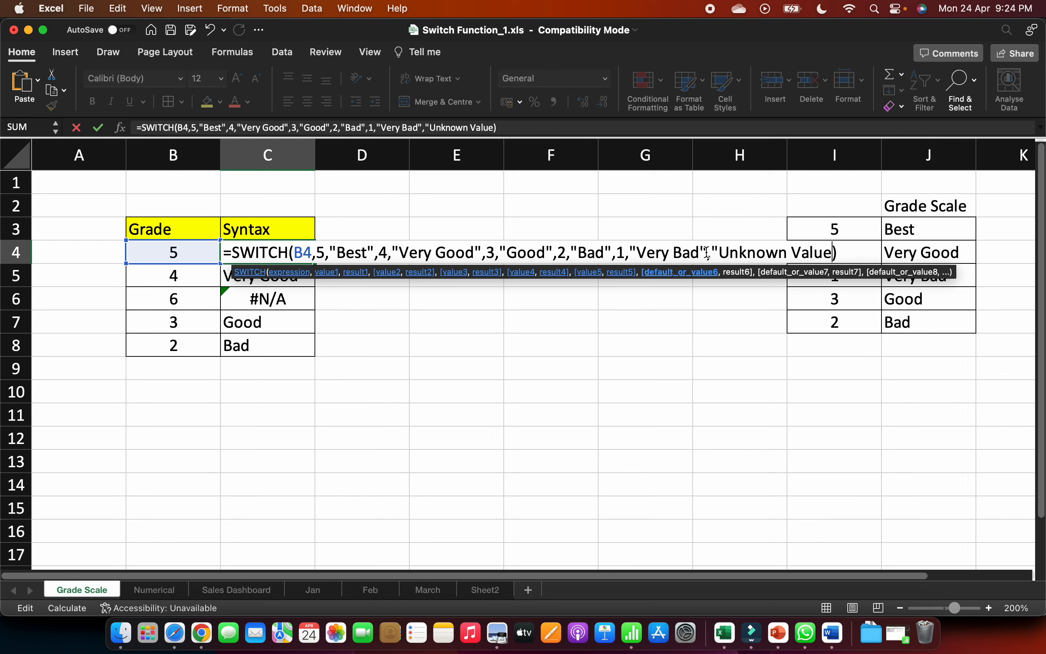
{"action": "type", "text": ")"}
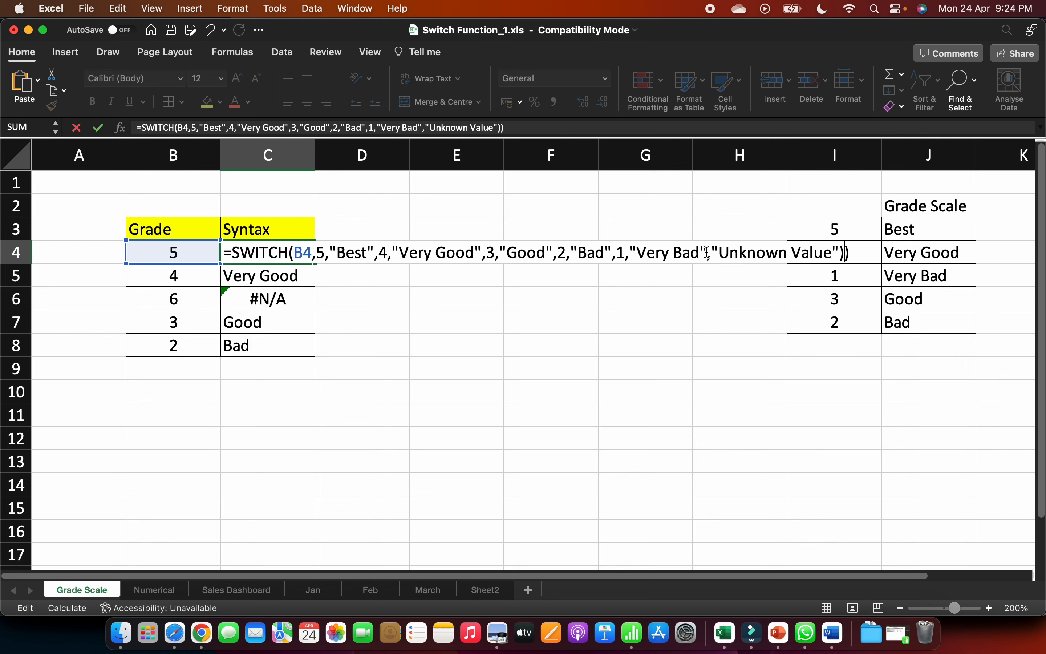
{"action": "key", "text": "BackSpace"}
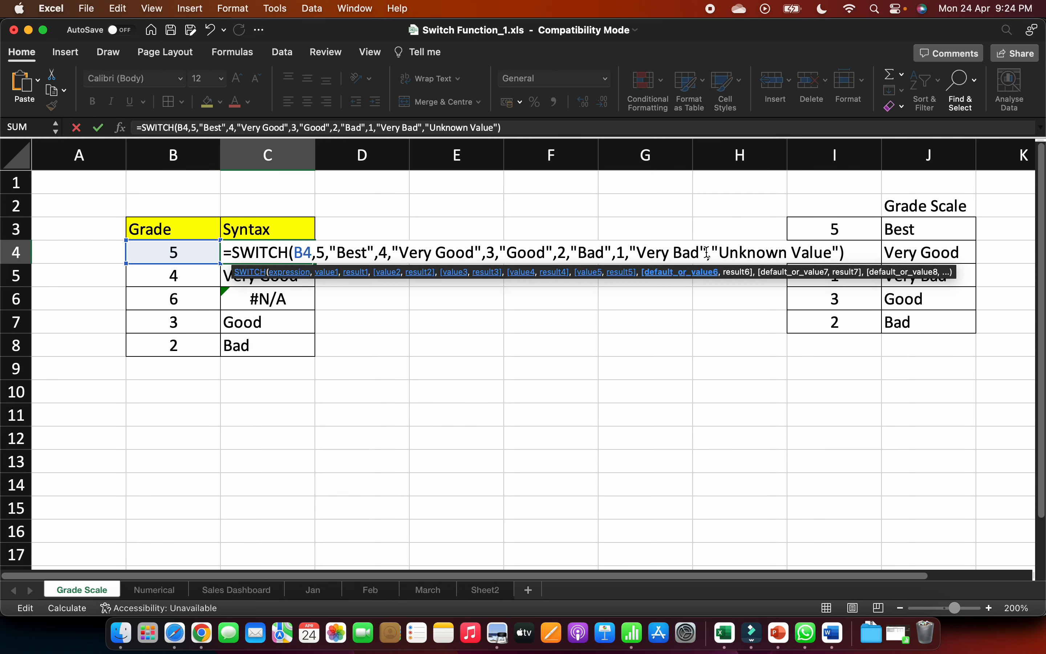
{"action": "key", "text": "Return"}
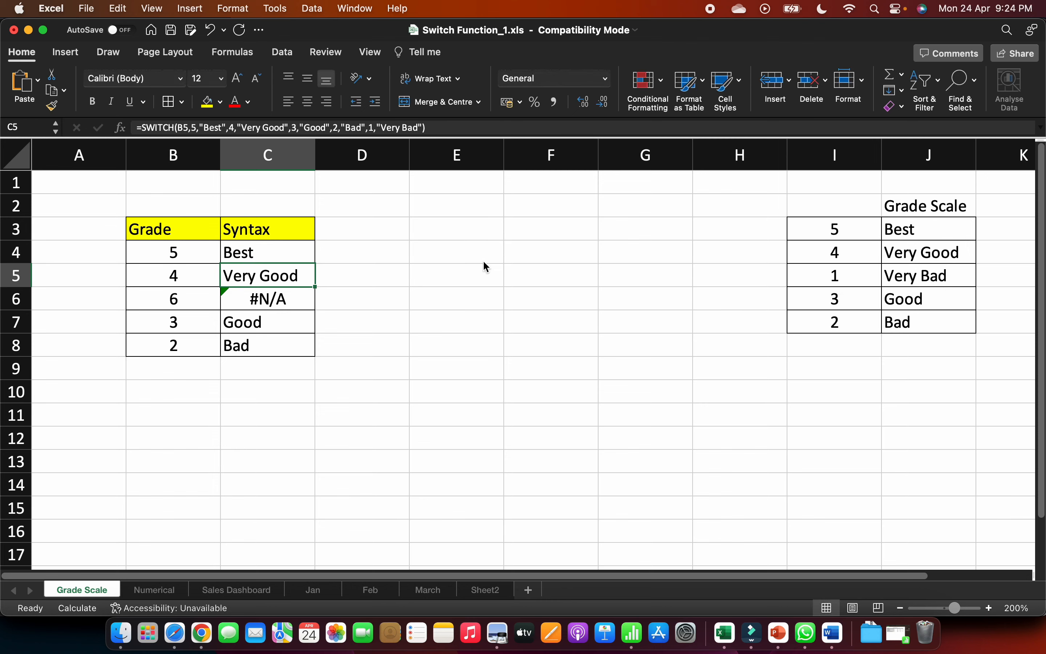
- Fill the updated formula from C4 down through C8 and autofit the width of column C
{"action": "left_click", "coordinate": [312, 250]}
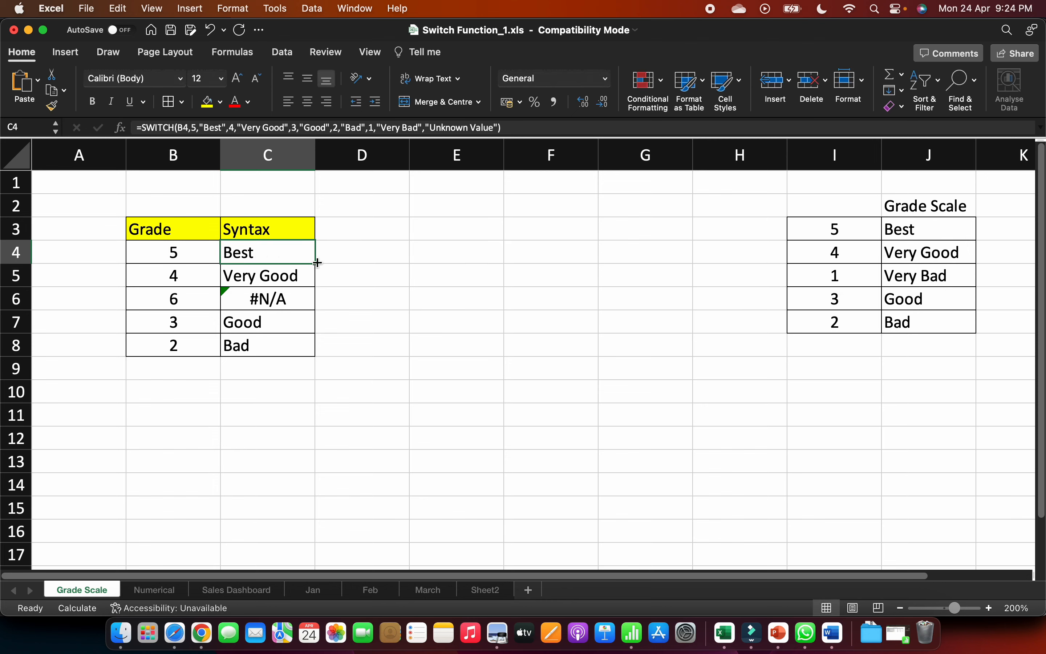
{"action": "double_click", "coordinate": [315, 262]}
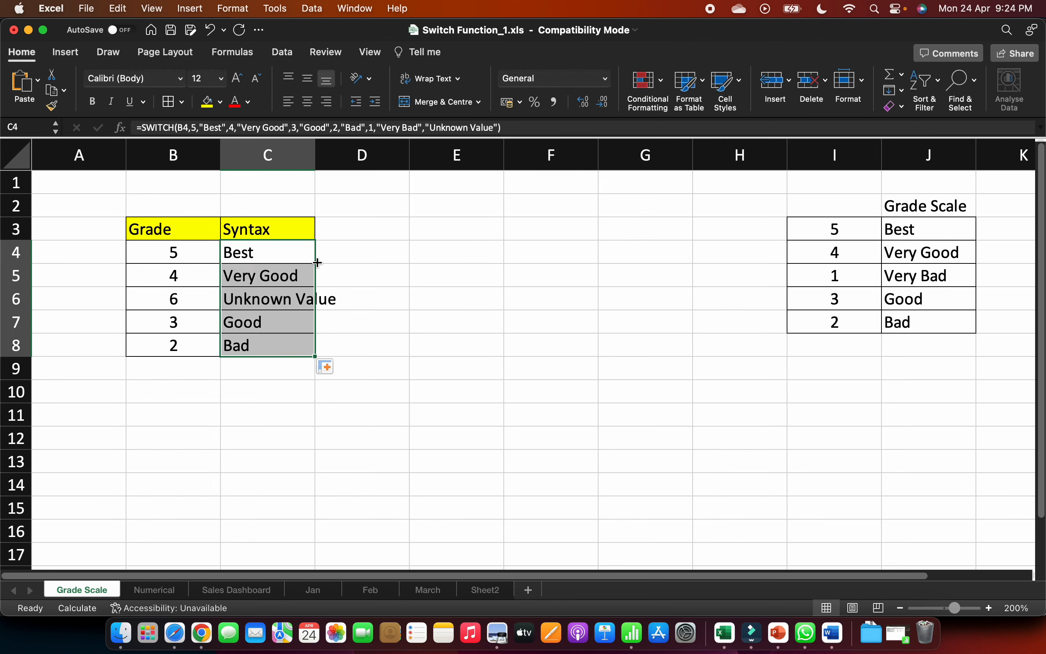
{"action": "double_click", "coordinate": [315, 164]}
- Test the default result by setting the grades to 9 in B6, 8 in B5 and 7 in B4
{"action": "left_click", "coordinate": [190, 288]}
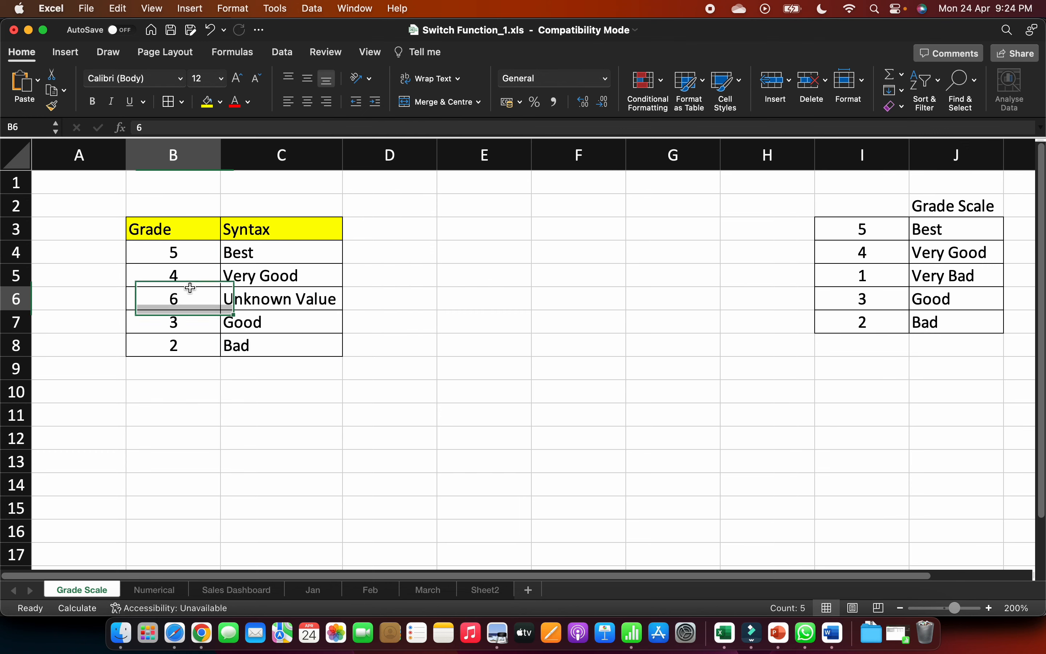
{"action": "type", "text": "9"}
{"action": "key", "text": "Return"}
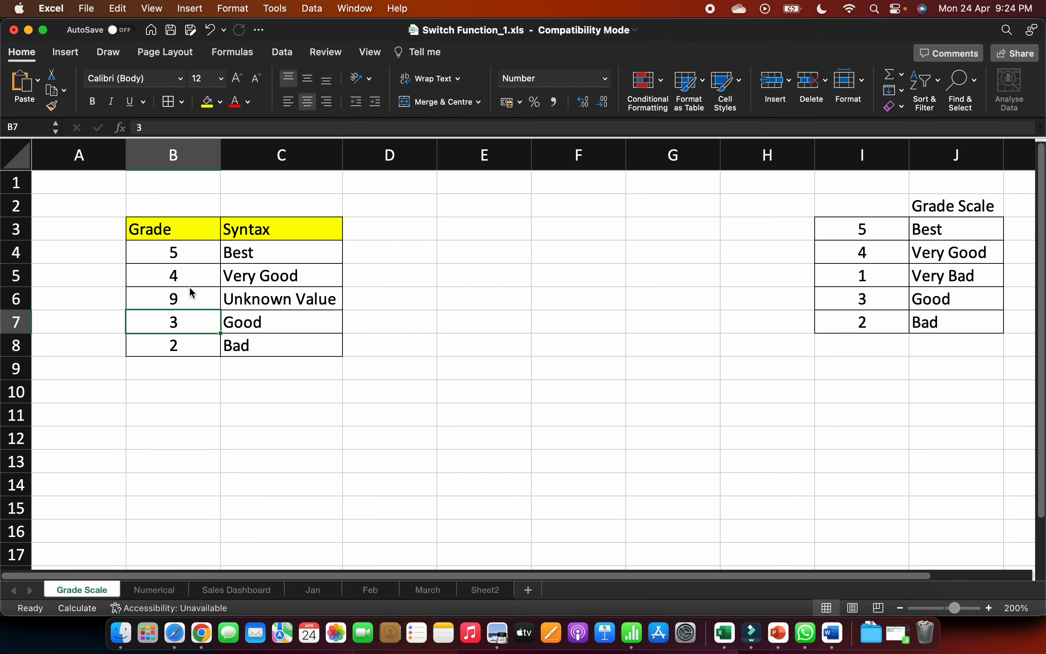
{"action": "key", "text": "Up"}
{"action": "key", "text": "Up"}
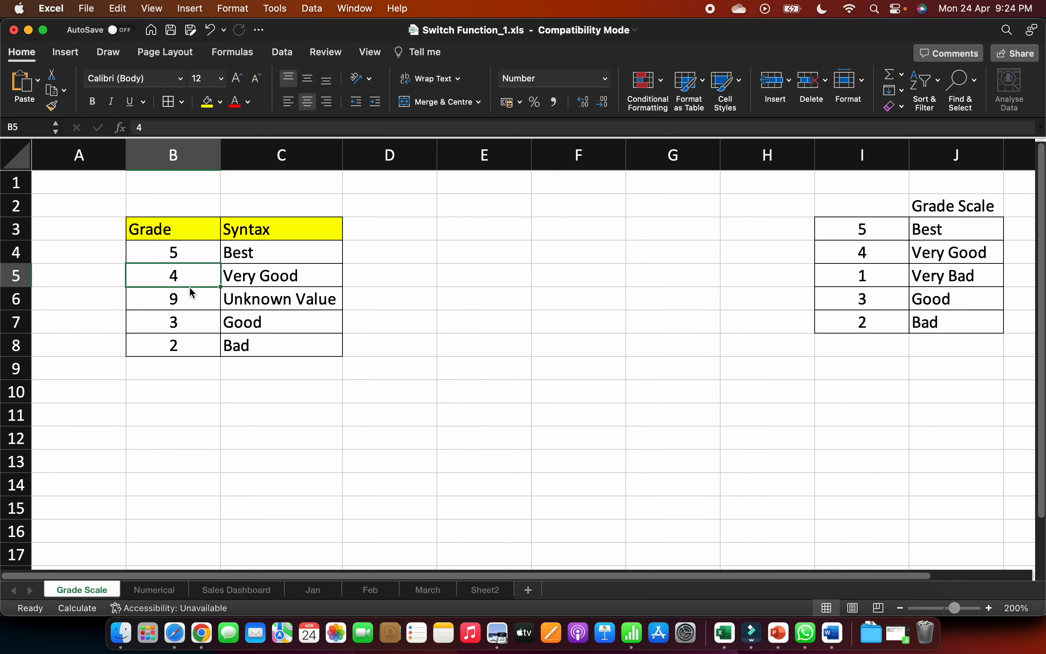
{"action": "type", "text": "8"}
{"action": "key", "text": "Up"}
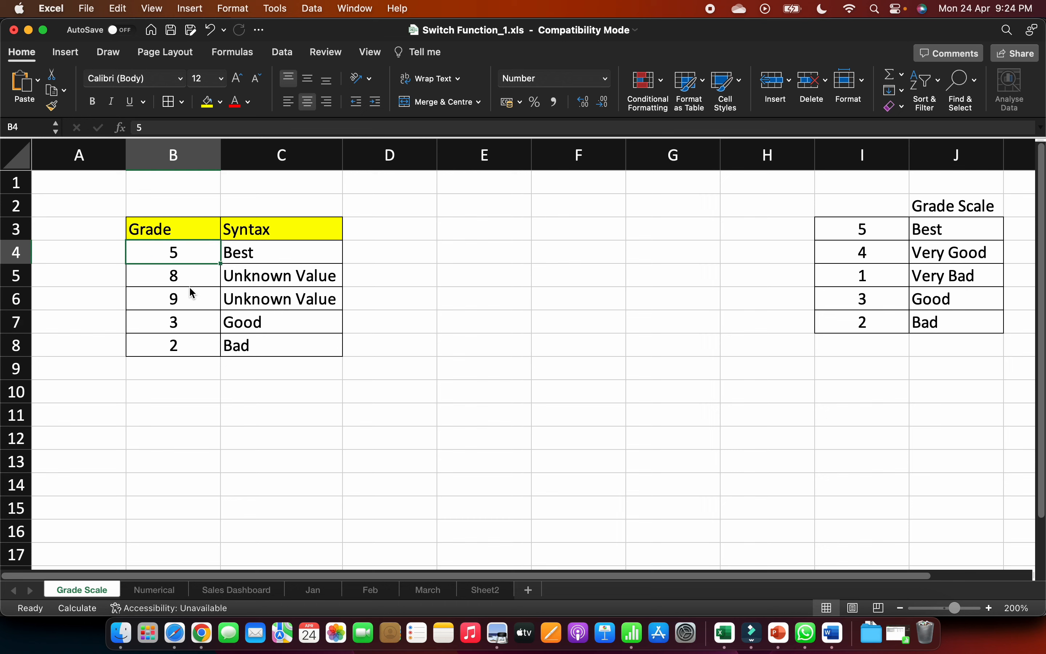
{"action": "type", "text": "7"}
{"action": "key", "text": "Return"}
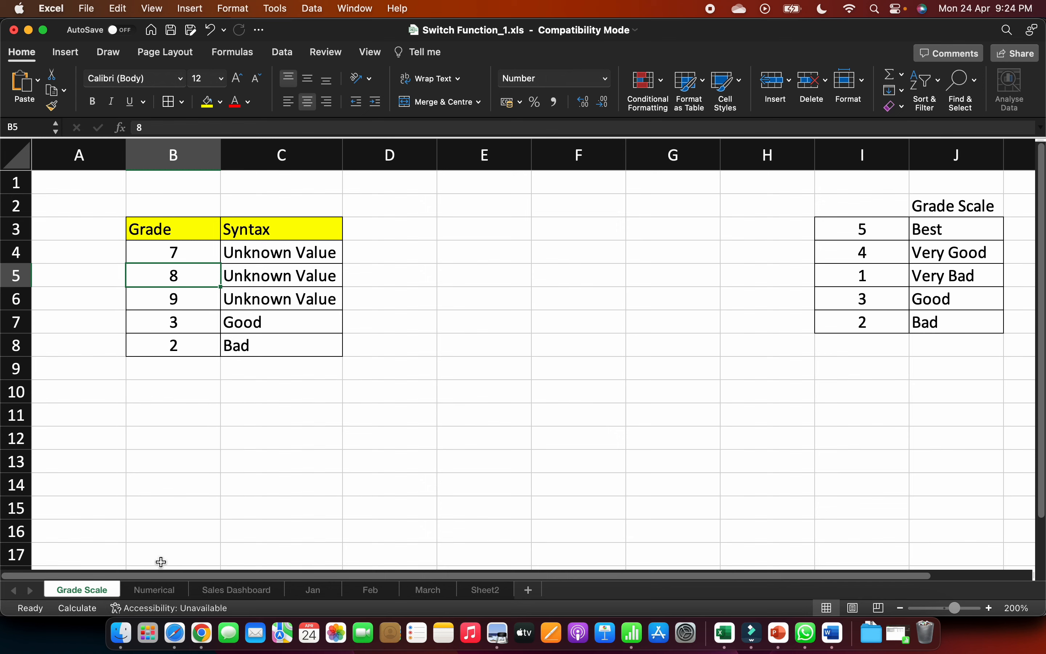
- On the Numerical sheet, start a SWITCH formula in C3 that evaluates B3
{"action": "left_click", "coordinate": [174, 589]}
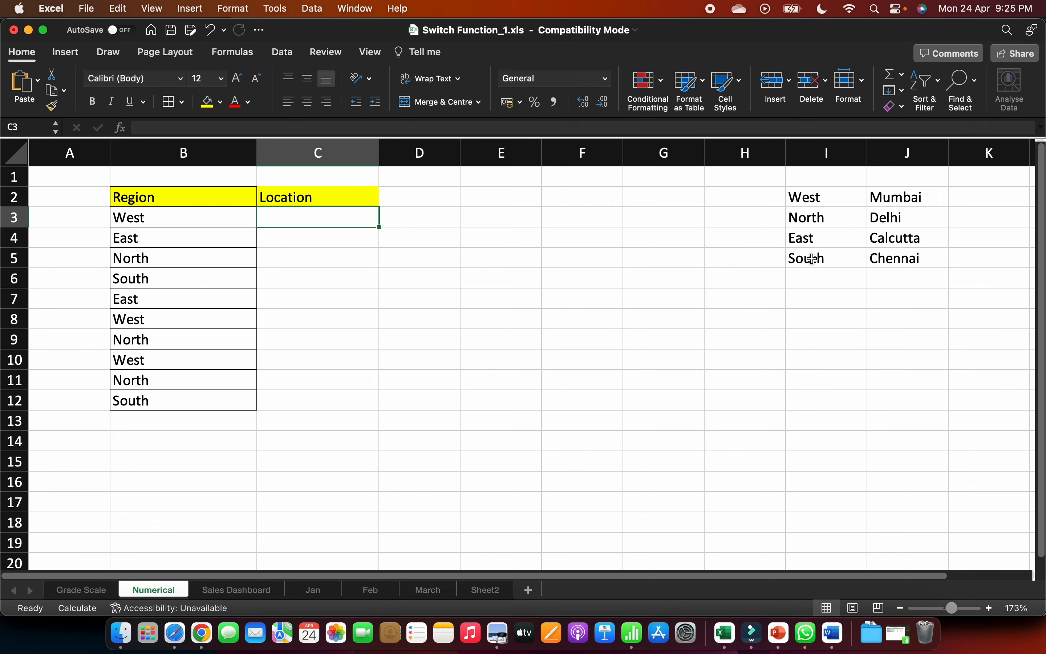
{"action": "double_click", "coordinate": [831, 266]}
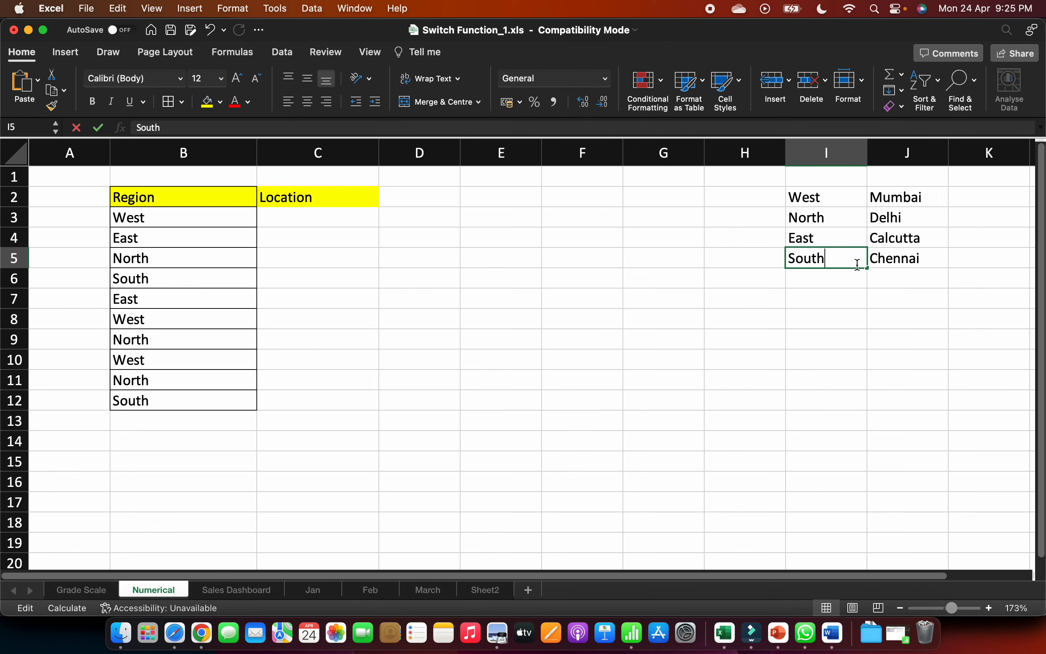
{"action": "left_click", "coordinate": [325, 223]}
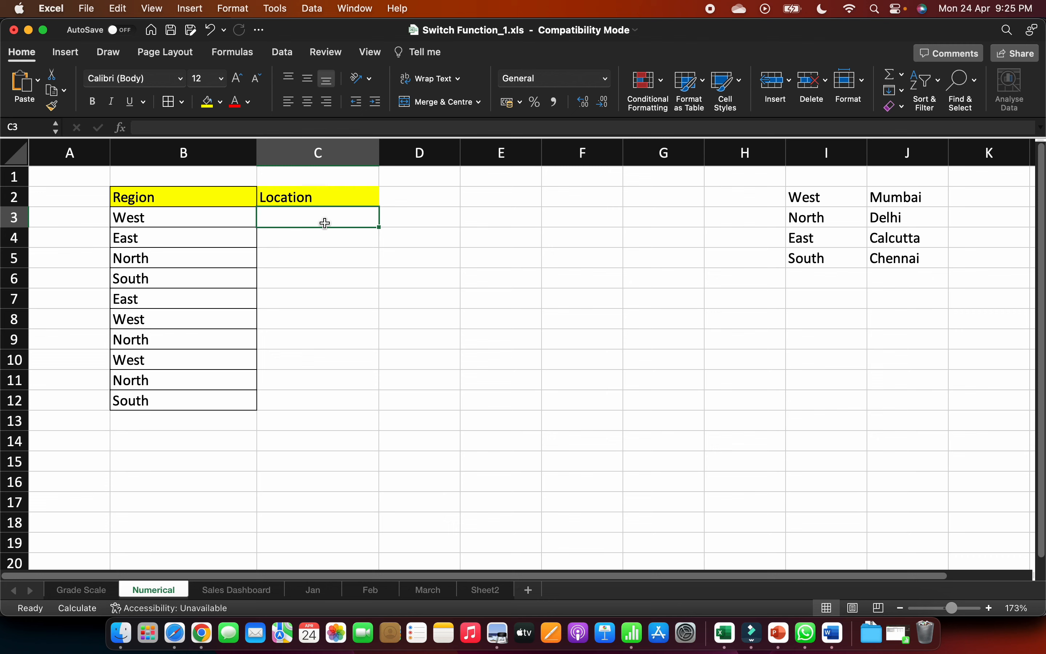
{"action": "type", "text": "=s"}
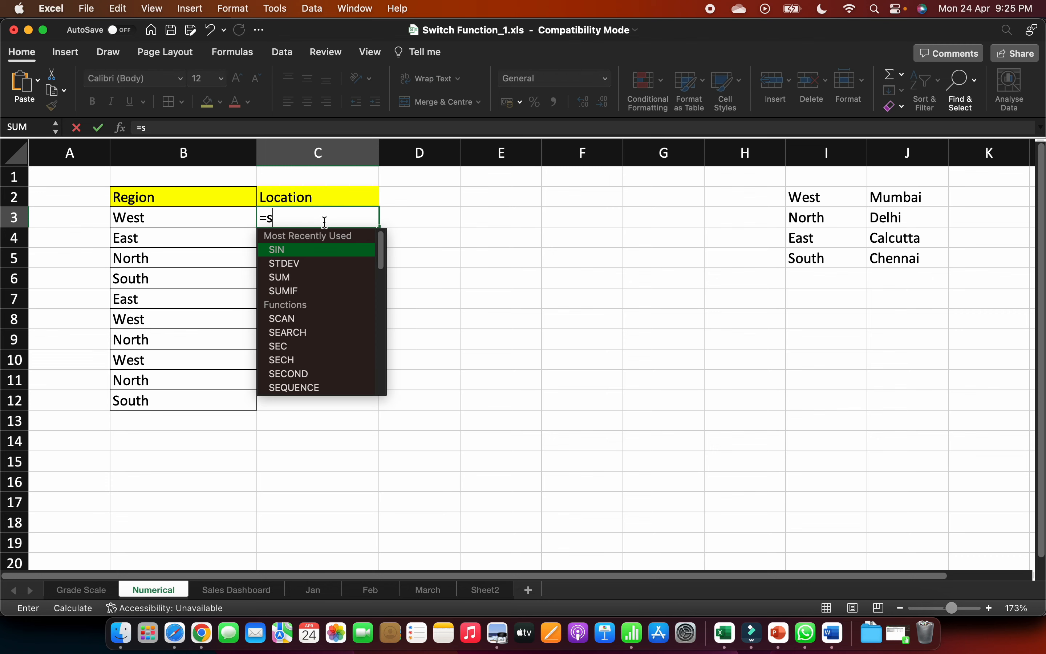
{"action": "type", "text": "witch"}
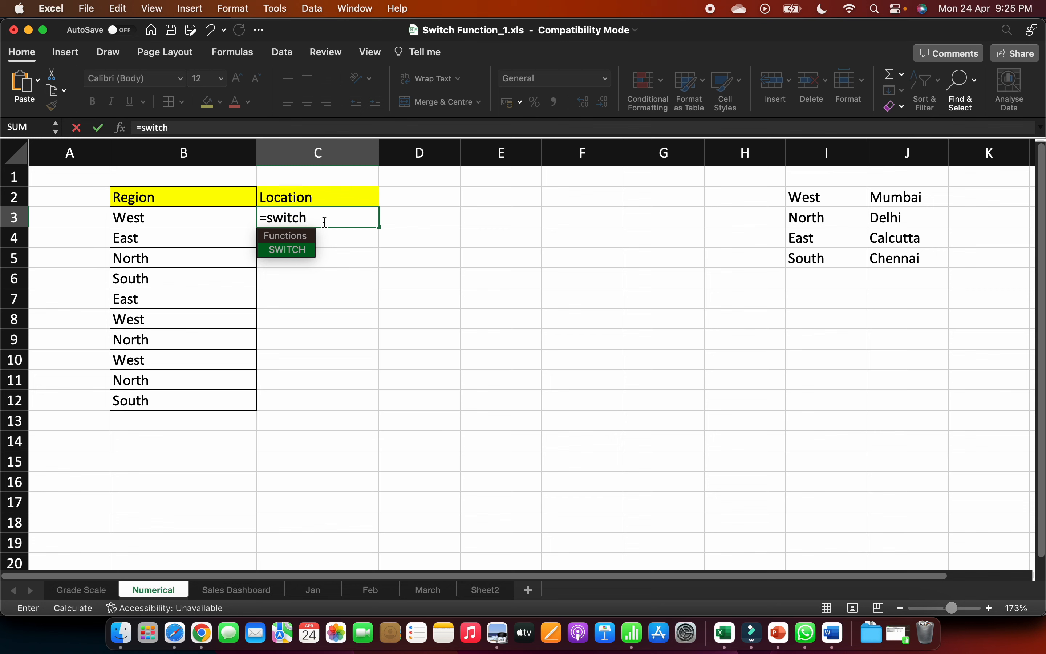
{"action": "type", "text": "("}
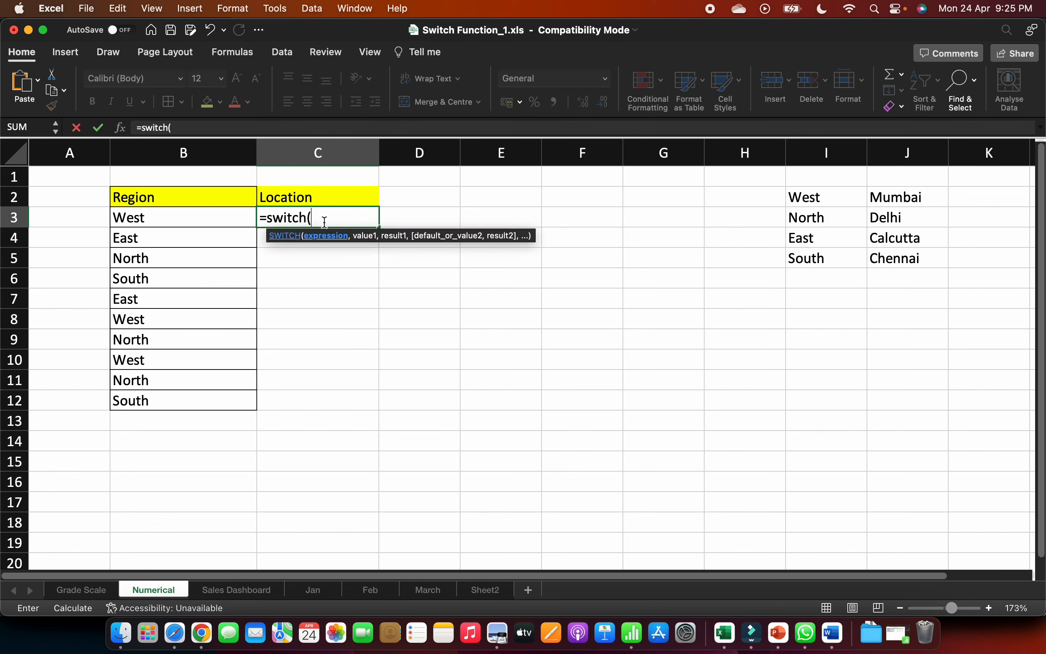
{"action": "key", "text": "Left"}
{"action": "type", "text": ","}
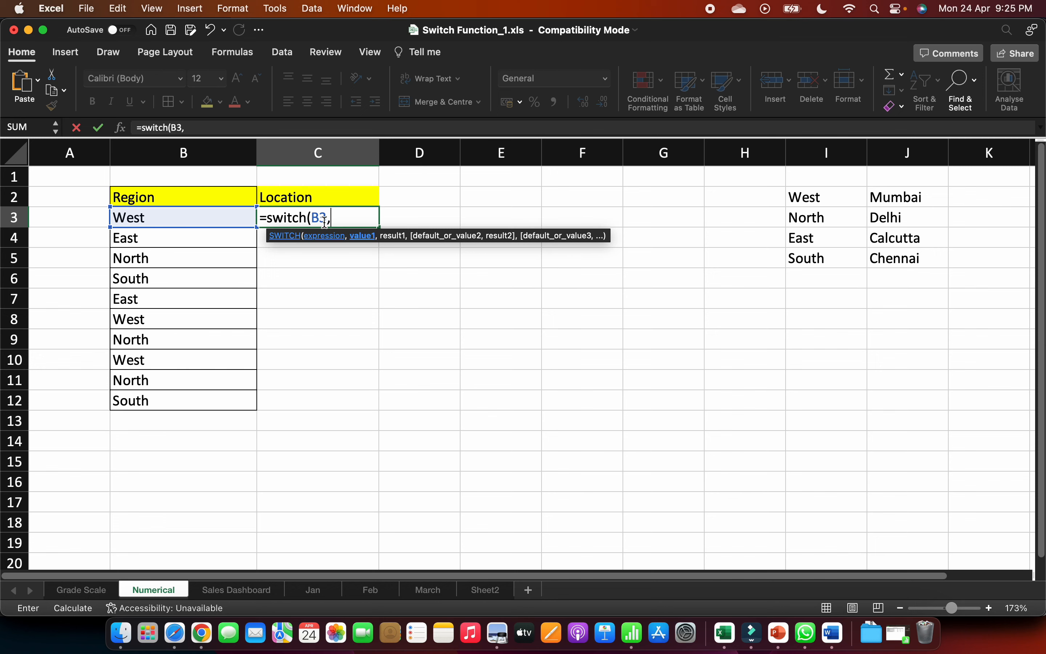
{"action": "type", "text": "\"West\","}
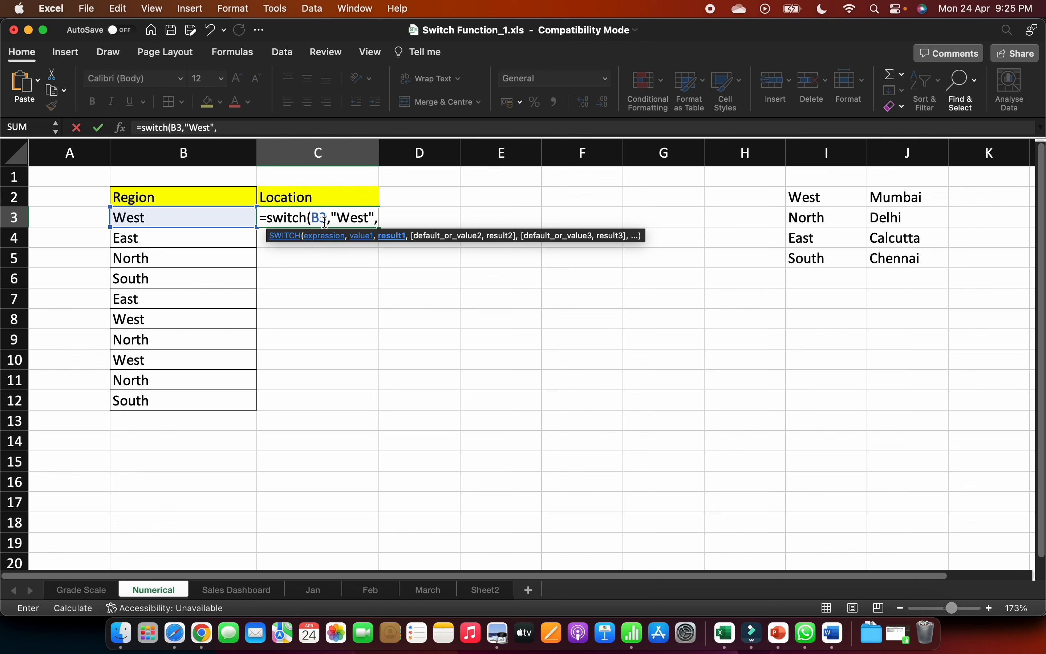
- Extend the SWITCH formula in C3 to return "Mumbai" for "West"
{"action": "type", "text": "\"Mumbai\","}
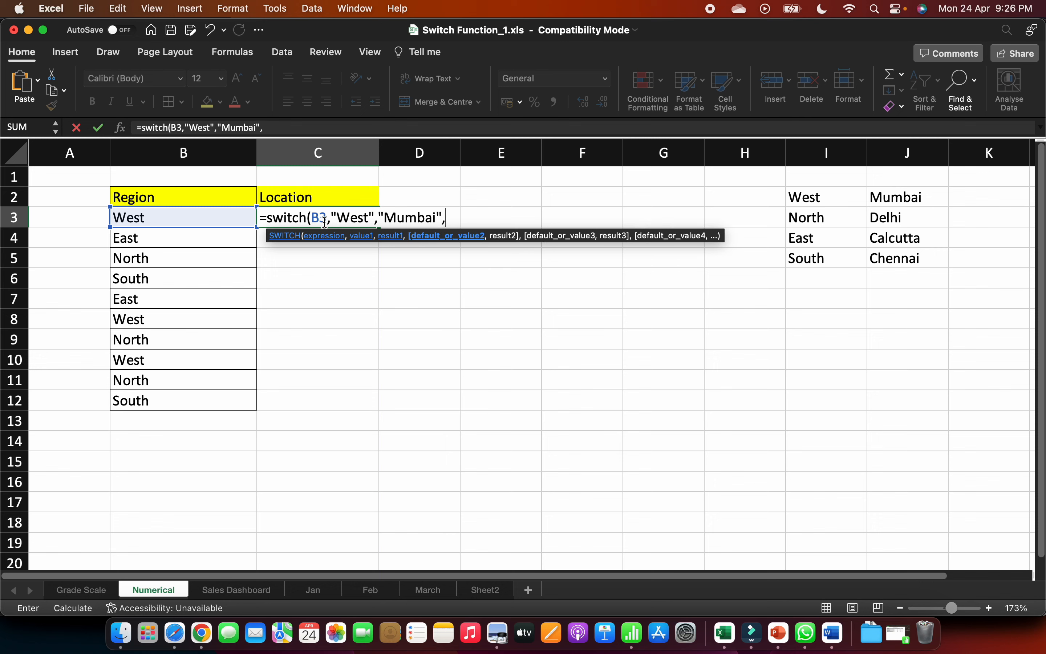
{"action": "type", "text": "\"North\",\""}
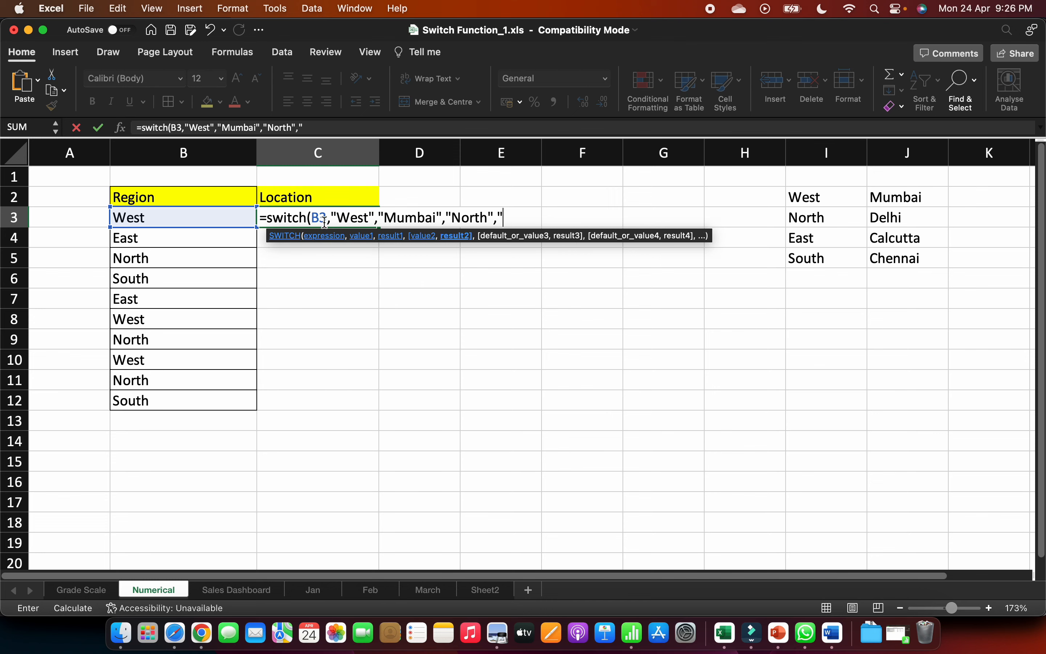
{"action": "type", "text": "D"}
- Extend the SWITCH formula in C3 to return "Calcutta" for "East"
{"action": "type", "text": "i\",\""}
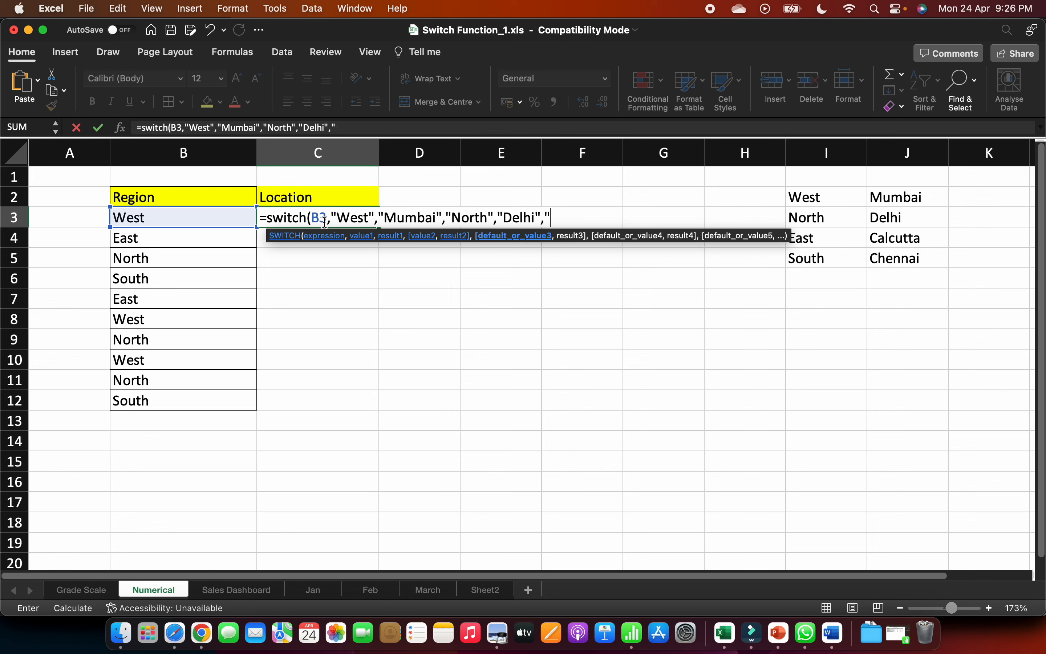
{"action": "type", "text": "Calcutta"}
{"action": "type", "text": "\""}
{"action": "key", "text": "BackSpace"}
{"action": "key", "text": "BackSpace"}
{"action": "key", "text": "BackSpace"}
{"action": "key", "text": "BackSpace"}
{"action": "key", "text": "BackSpace"}
{"action": "key", "text": "BackSpace"}
{"action": "key", "text": "BackSpace"}
{"action": "key", "text": "BackSpace"}
{"action": "key", "text": "BackSpace"}
{"action": "type", "text": "Ea"}
{"action": "key", "text": "BackSpace"}
{"action": "type", "text": "ast"}
{"action": "key", "text": "BackSpace"}
{"action": "type", "text": "t\",\""}
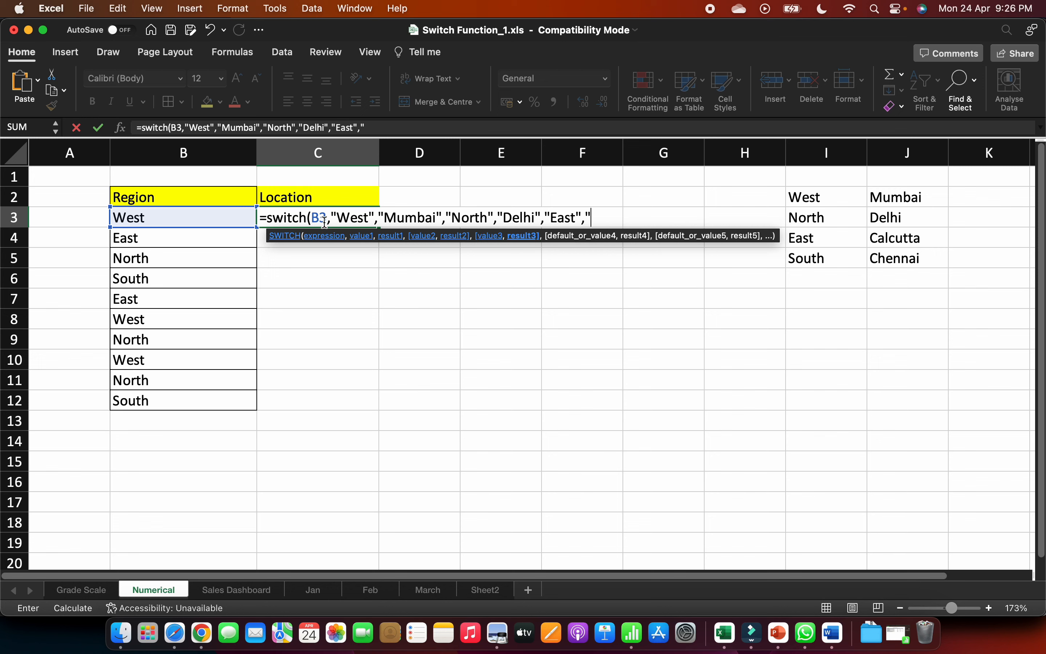
{"action": "type", "text": "Calcutta\","}
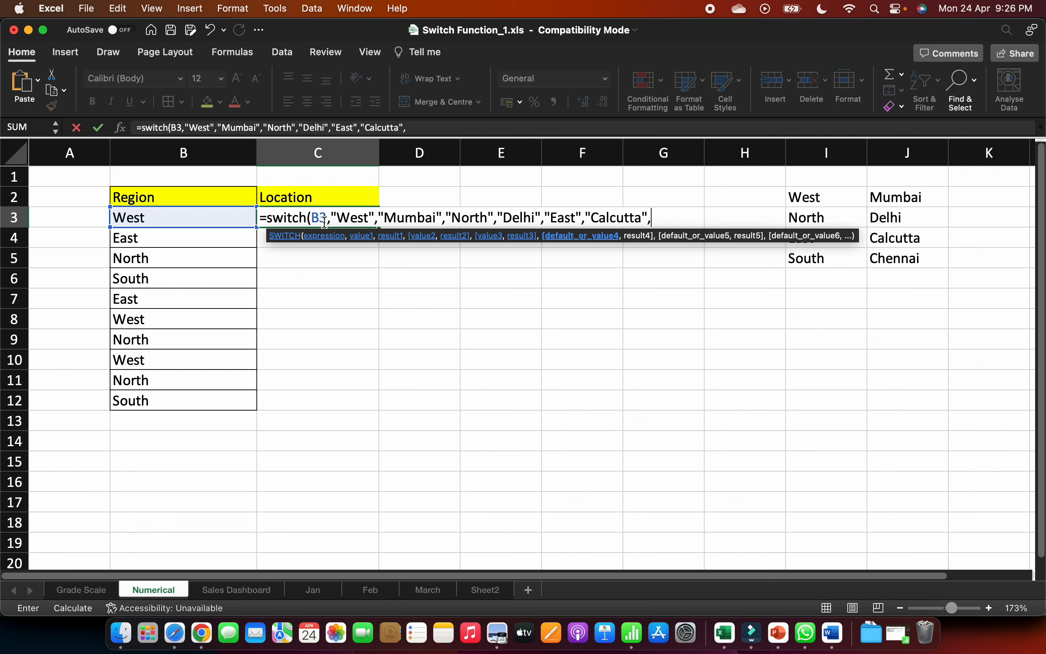
{"action": "type", "text": "\"South\",\" "}
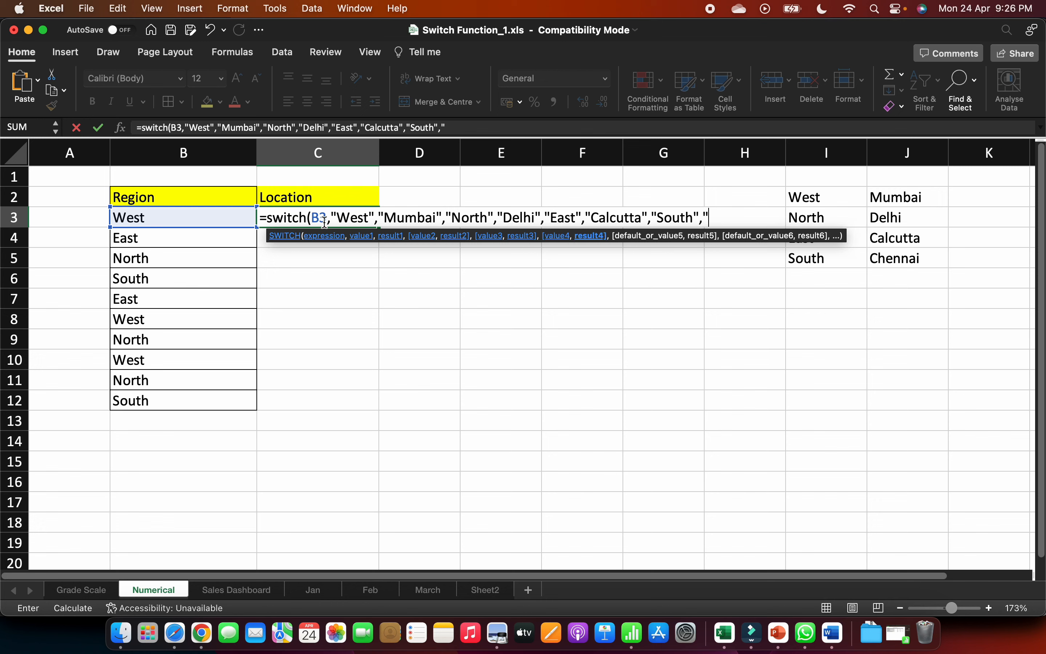
{"action": "type", "text": "c"}
- Complete the SWITCH formula in C3 by returning "Chennai" for "South", and fill it down through C12
{"action": "key", "text": "BackSpace"}
{"action": "type", "text": "C"}
{"action": "key", "text": "BackSpace"}
{"action": "key", "text": "BackSpace"}
{"action": "type", "text": "Chennai\")"}
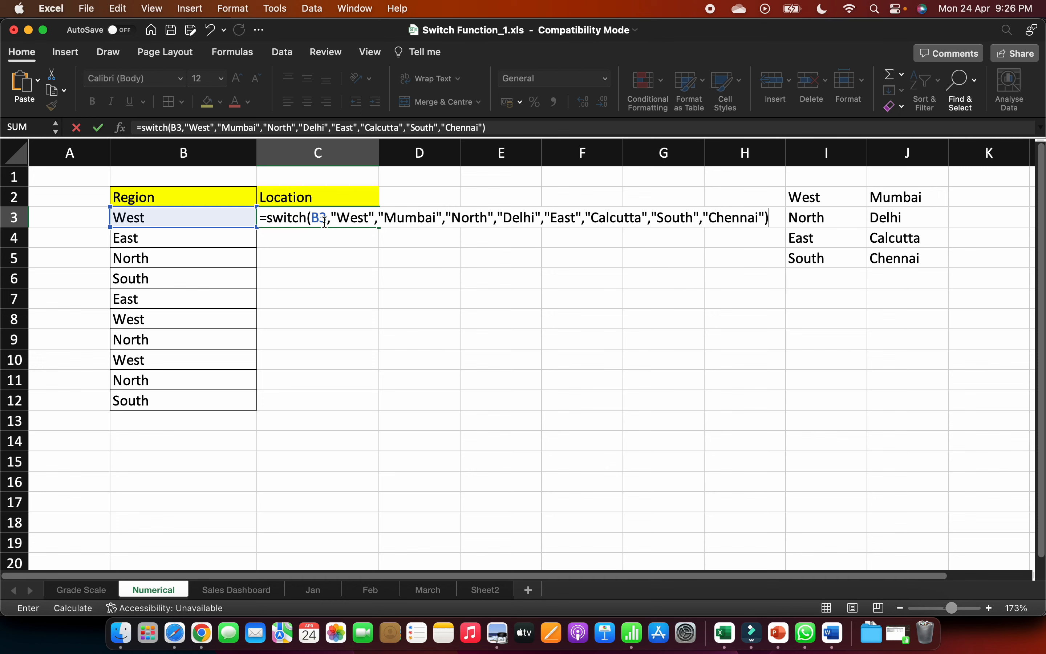
{"action": "key", "text": "Return"}
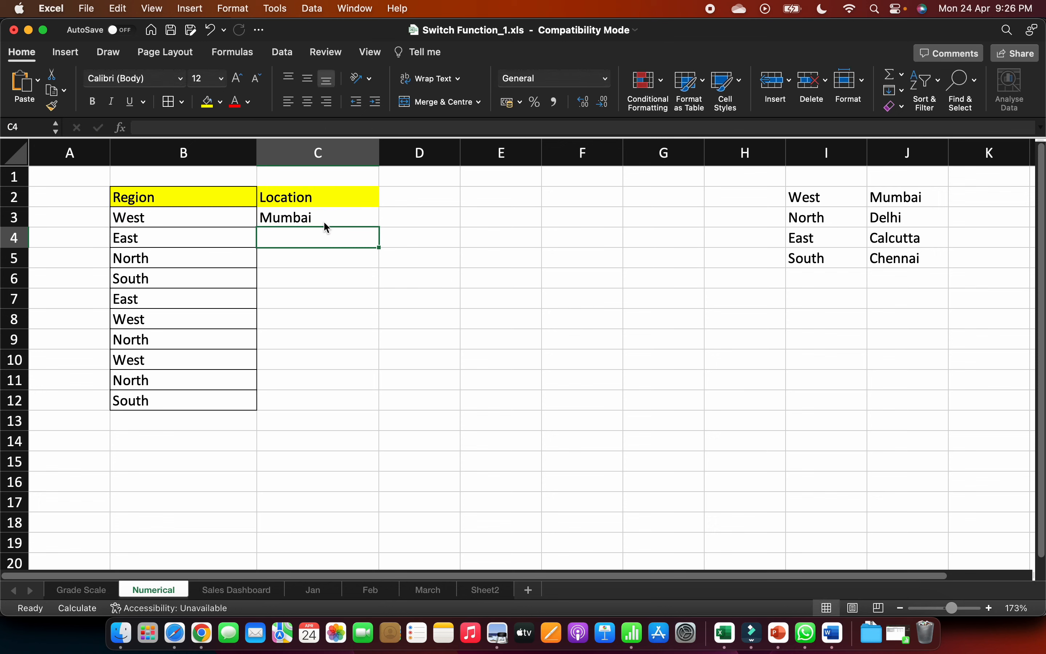
{"action": "left_click", "coordinate": [325, 211]}
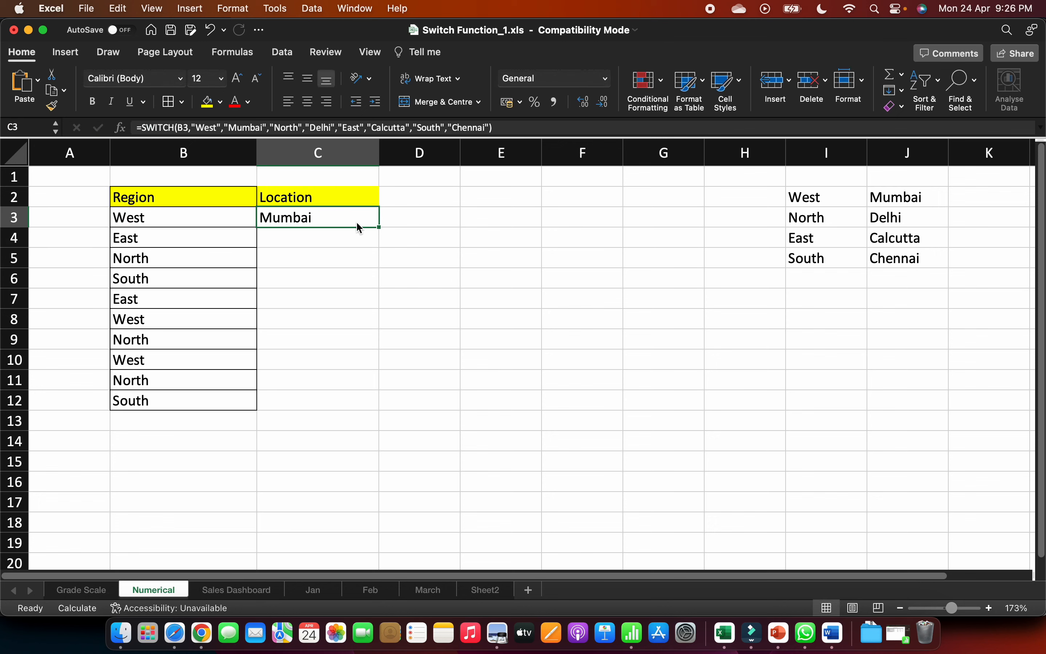
{"action": "double_click", "coordinate": [379, 226]}
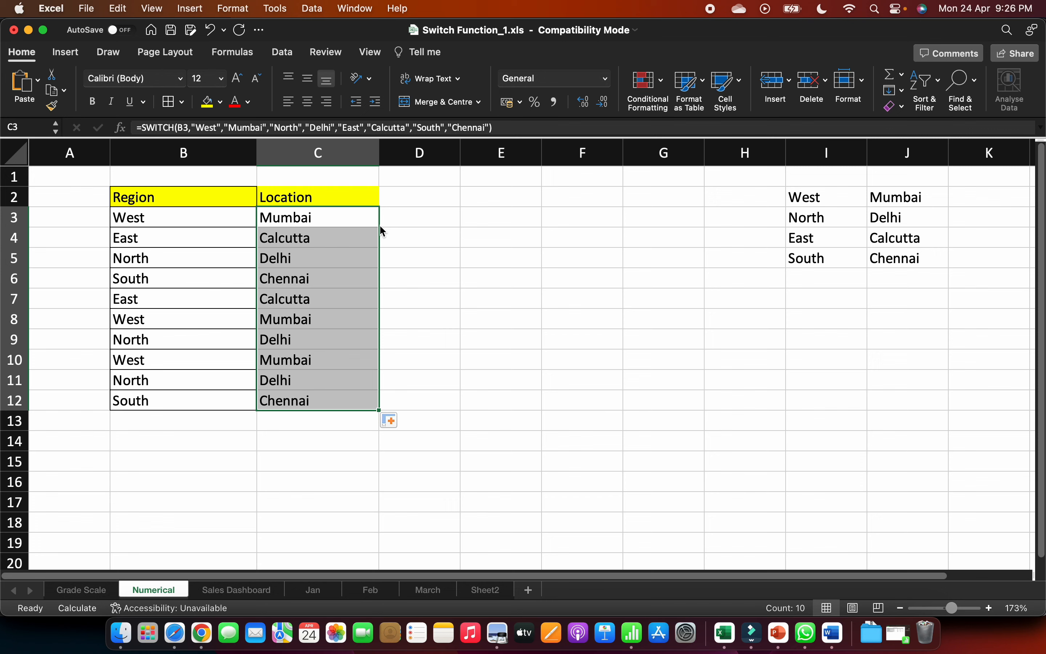
- Add "Unknown Region" as the default result at the end of the SWITCH formula in C3
{"action": "left_click", "coordinate": [491, 128]}
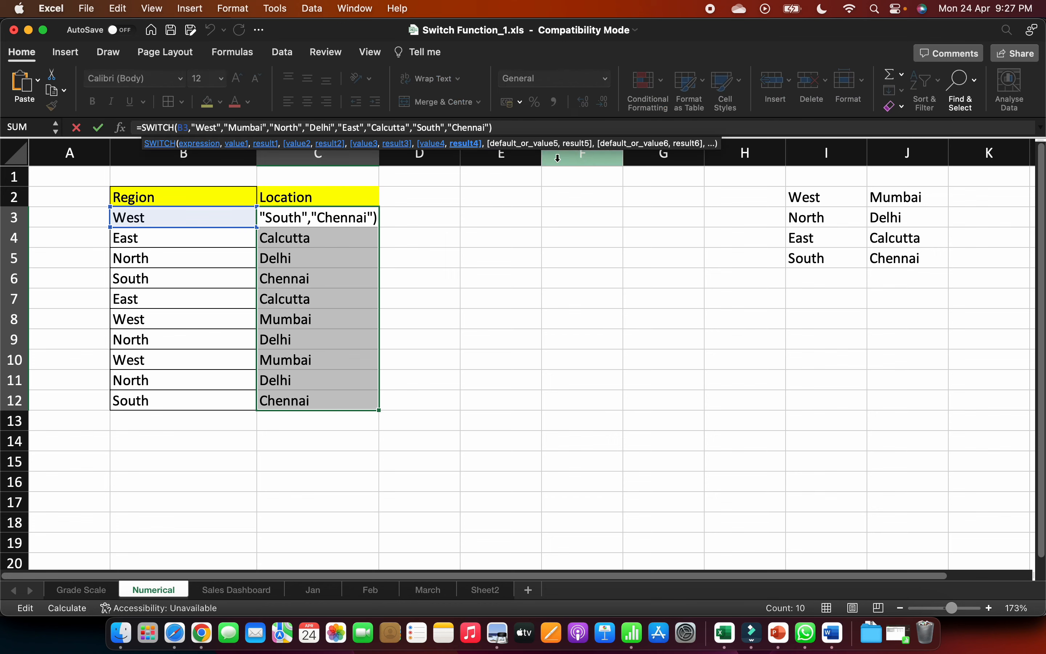
{"action": "type", "text": ","}
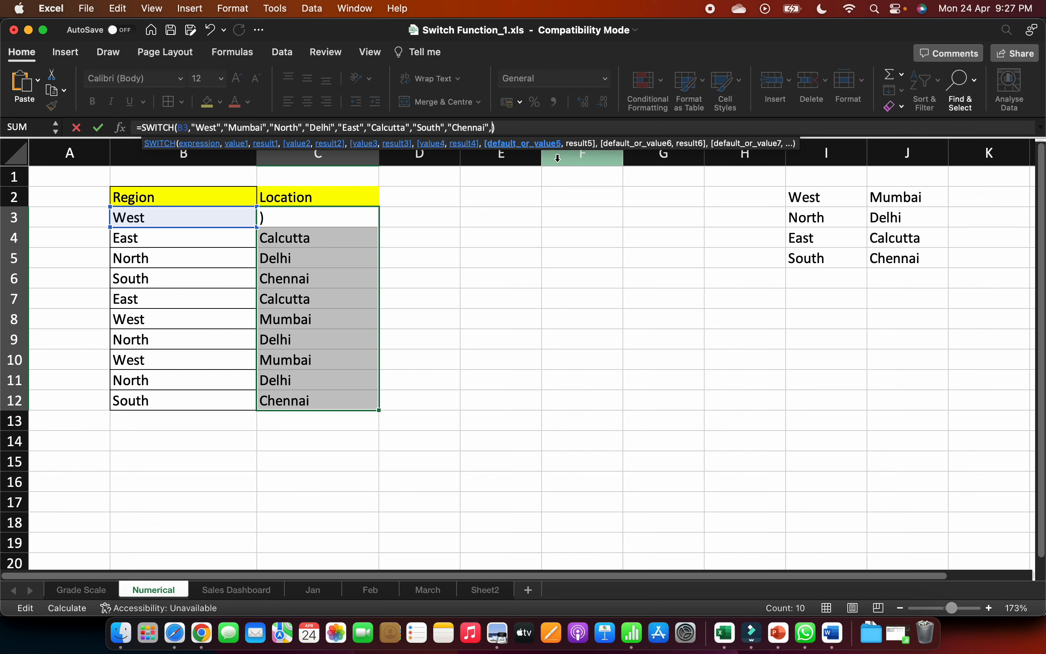
{"action": "type", "text": "\"UNkno"}
{"action": "key", "text": "BackSpace"}
{"action": "key", "text": "BackSpace"}
{"action": "key", "text": "BackSpace"}
{"action": "type", "text": "nko"}
{"action": "key", "text": "BackSpace"}
{"action": "key", "text": "BackSpace"}
{"action": "key", "text": "BackSpace"}
{"action": "key", "text": "BackSpace"}
{"action": "type", "text": "nknown"}
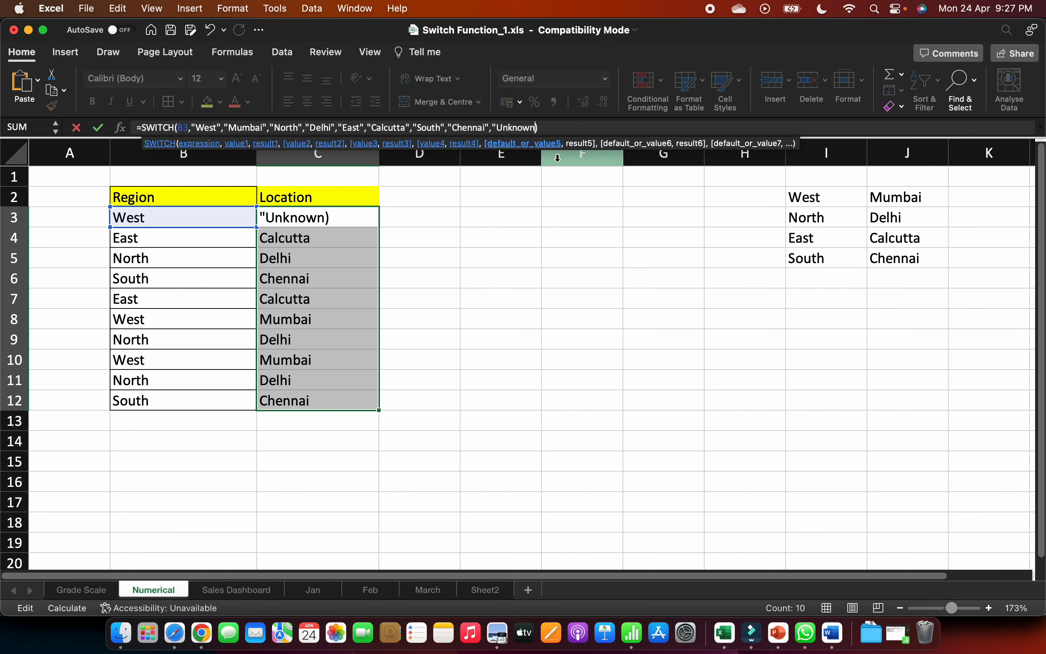
{"action": "type", "text": " Region\""}
{"action": "key", "text": "Return"}
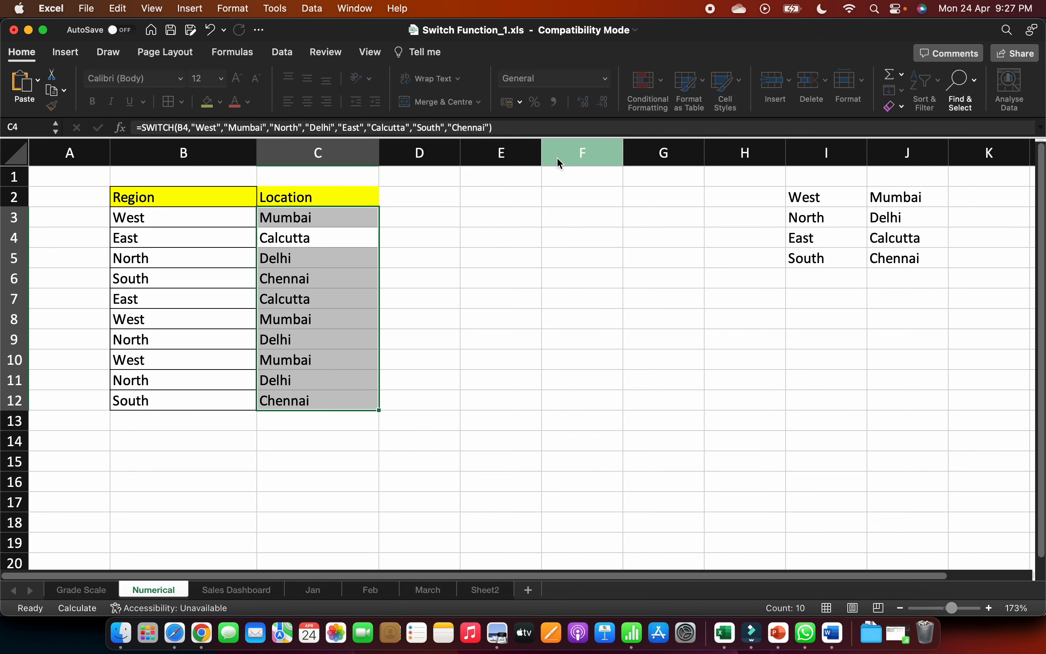
- Fill the updated SWITCH formula from C3 down through C12
{"action": "left_click", "coordinate": [205, 238]}
{"action": "left_click", "coordinate": [315, 212]}
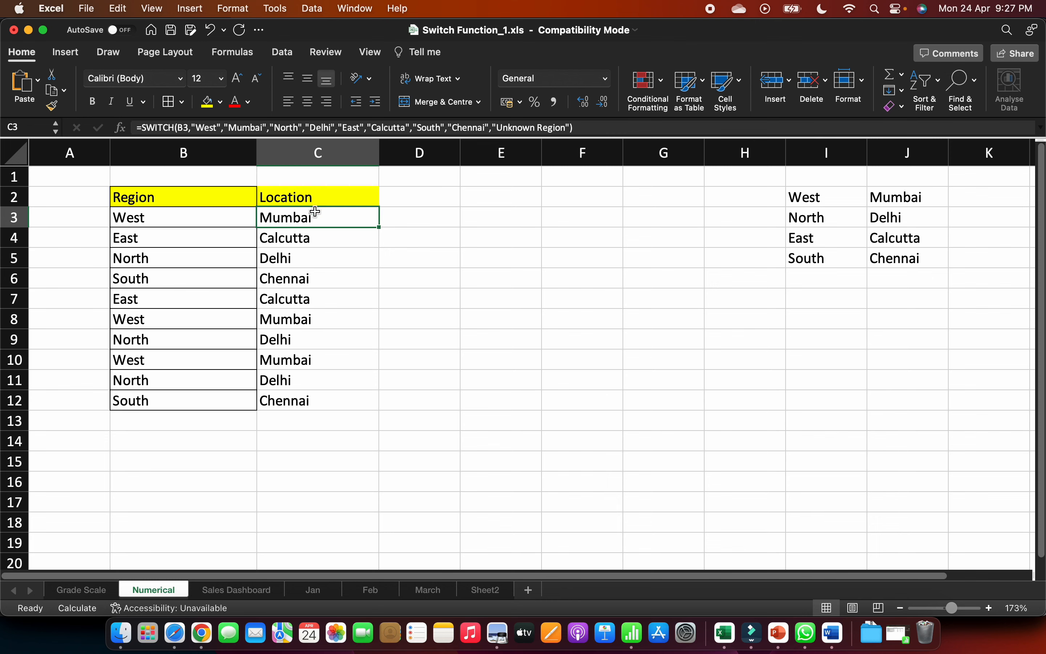
{"action": "double_click", "coordinate": [377, 229]}
- Test the default result by changing the region in B4 to the misspelled "Eaast"
{"action": "left_click", "coordinate": [203, 243]}
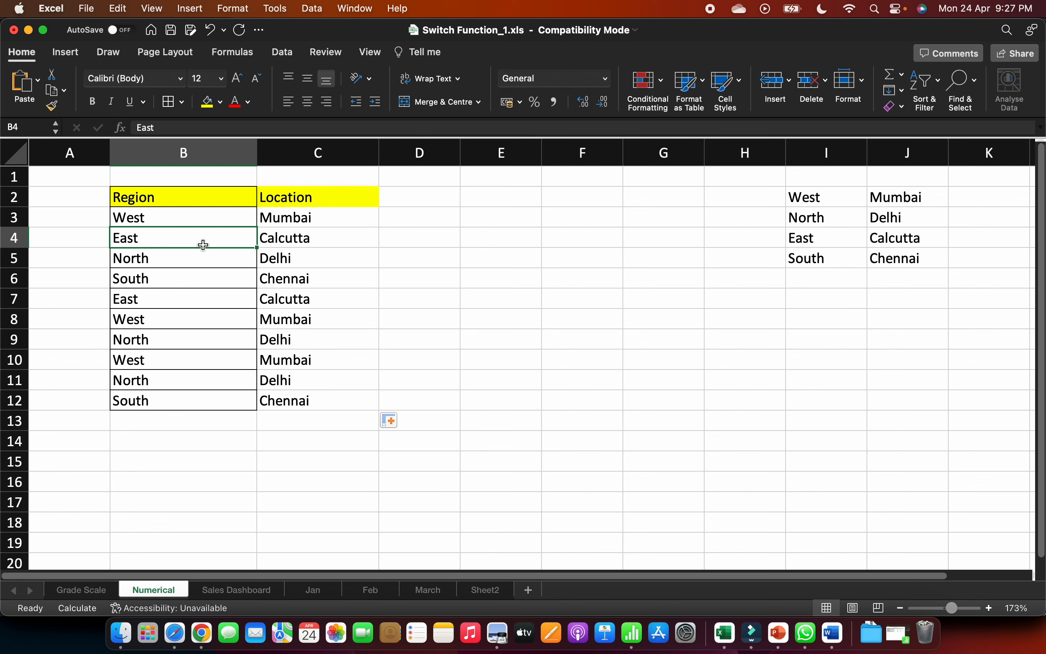
{"action": "double_click", "coordinate": [203, 245]}
{"action": "key", "text": "Left"}
{"action": "key", "text": "Left"}
{"action": "type", "text": "a"}
{"action": "key", "text": "Return"}
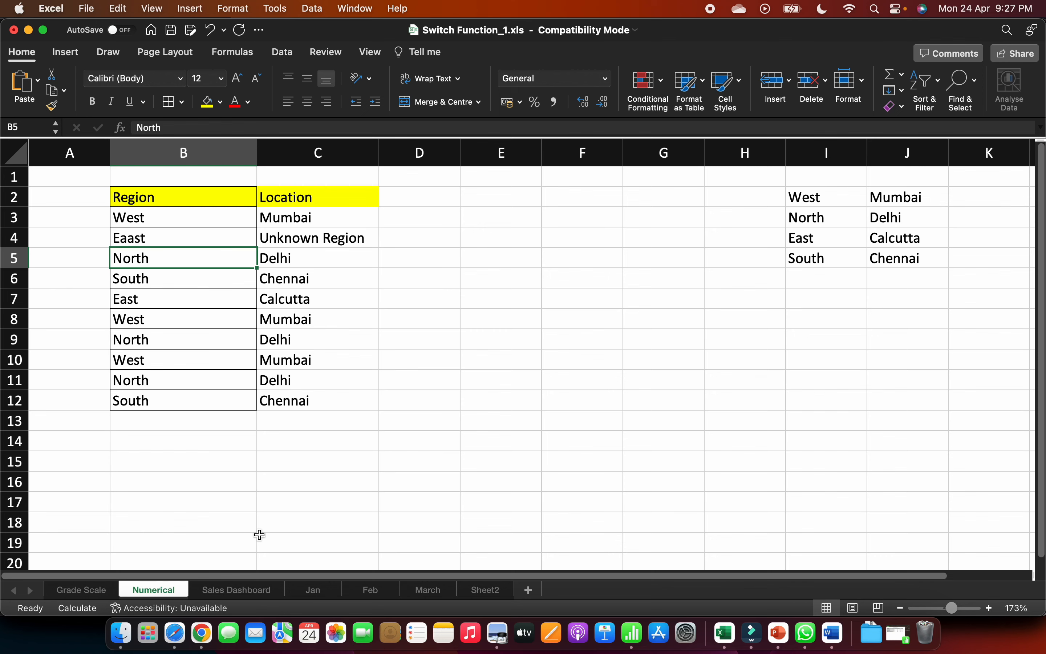
- Look over the Sales Dashboard sheet and the monthly sales tables on the Jan, Feb and March sheets
{"action": "left_click", "coordinate": [259, 590]}
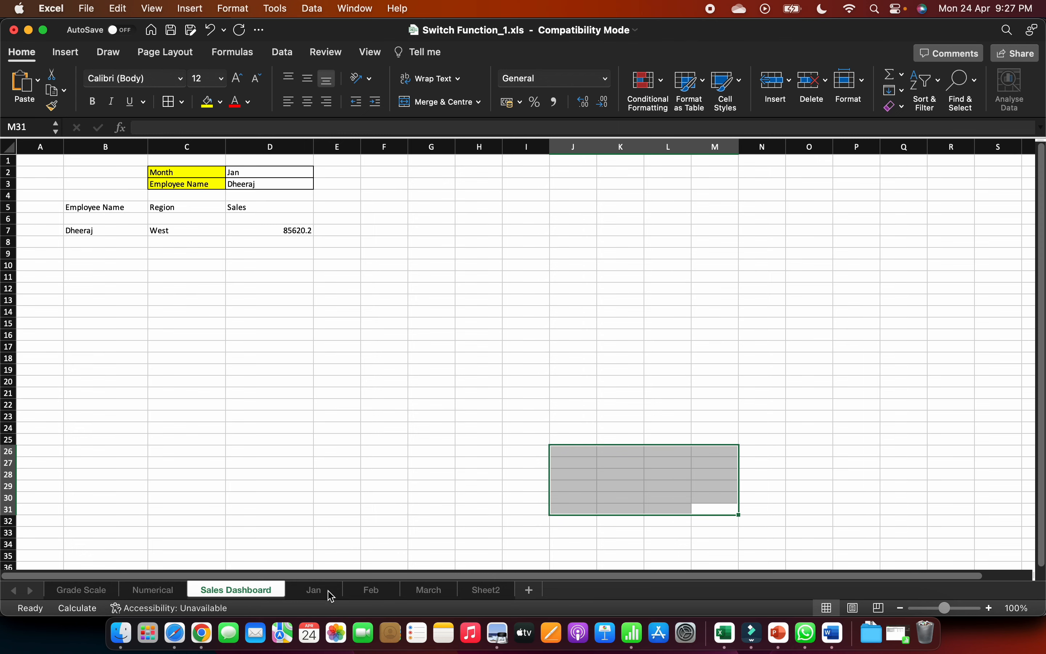
{"action": "left_click", "coordinate": [314, 590]}
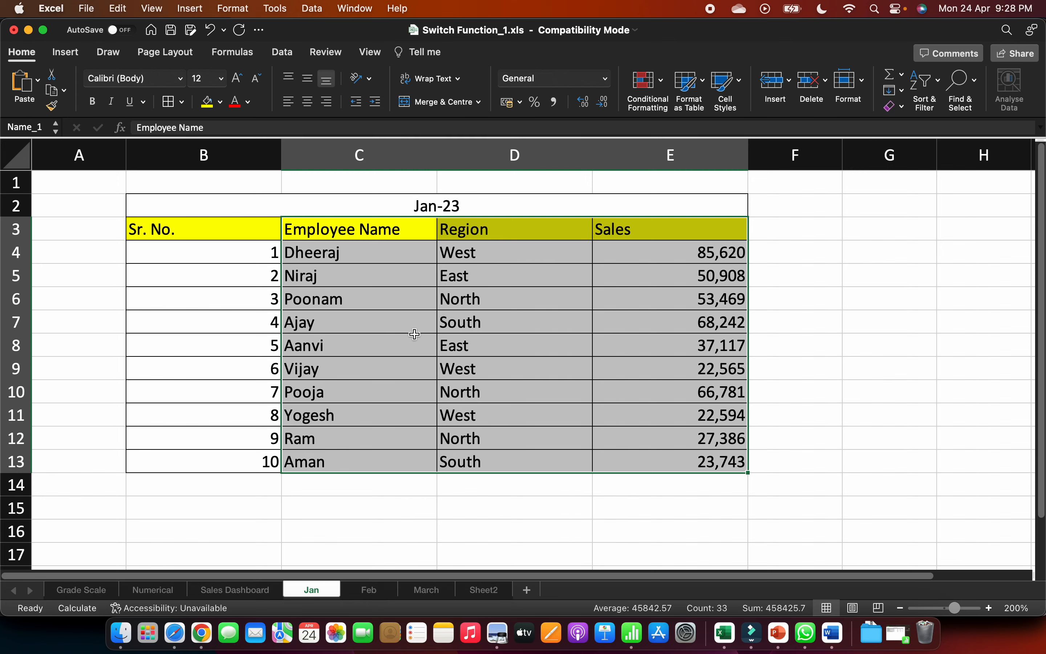
{"action": "left_click", "coordinate": [381, 596]}
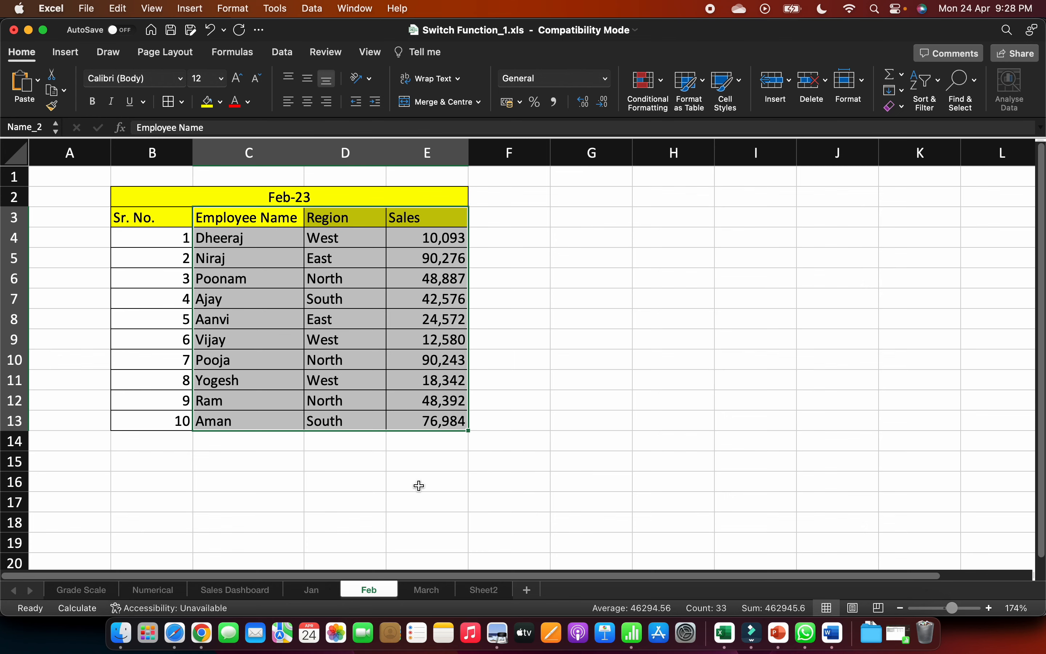
{"action": "left_click", "coordinate": [413, 597]}
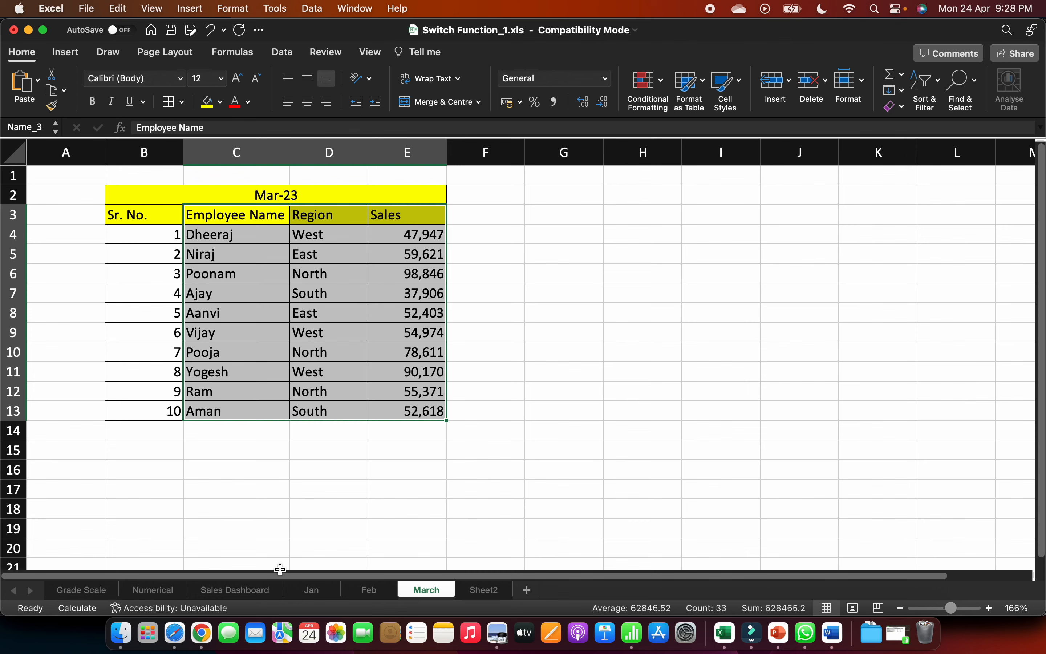
- On the Sales Dashboard sheet, set the month in D2 to Feb and choose the second listed employee in D3
{"action": "left_click", "coordinate": [252, 596]}
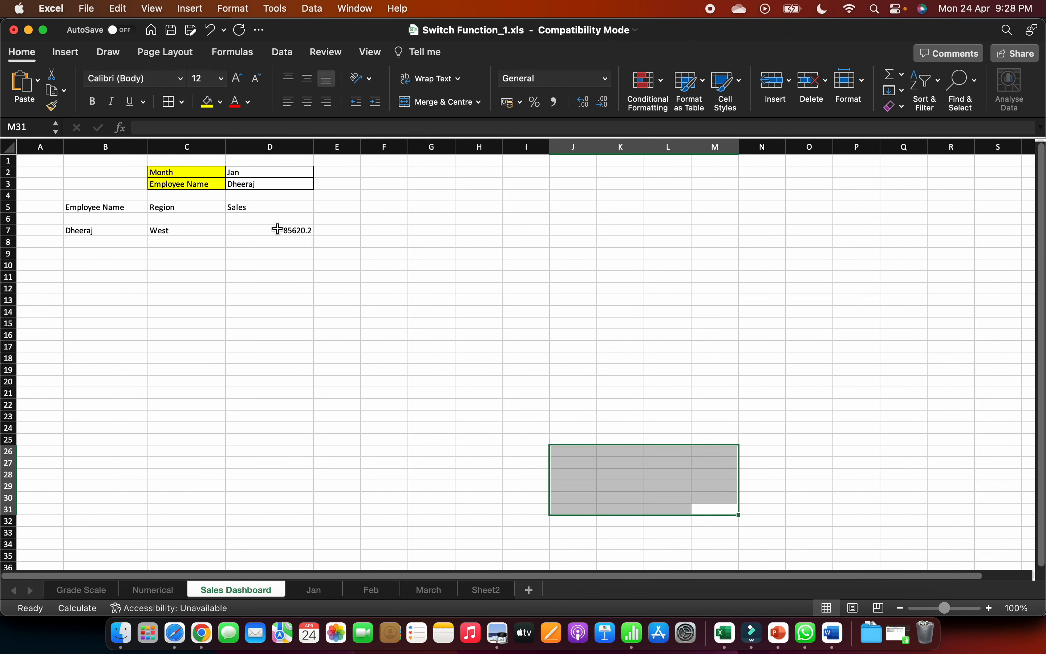
{"action": "left_click", "coordinate": [297, 173]}
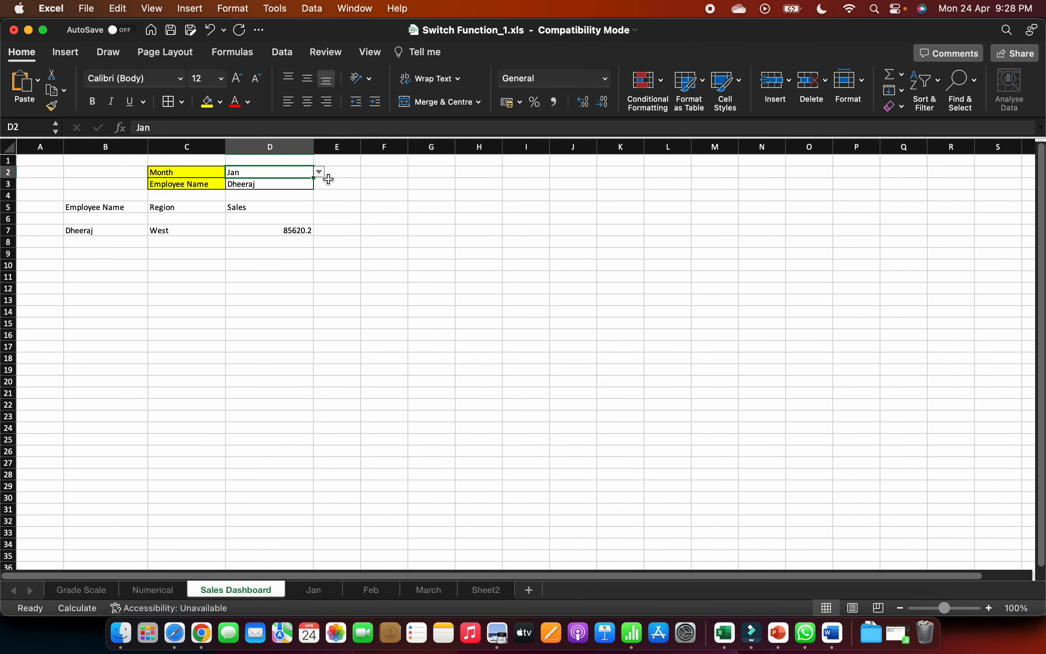
{"action": "left_click", "coordinate": [319, 172]}
{"action": "key", "text": "Up"}
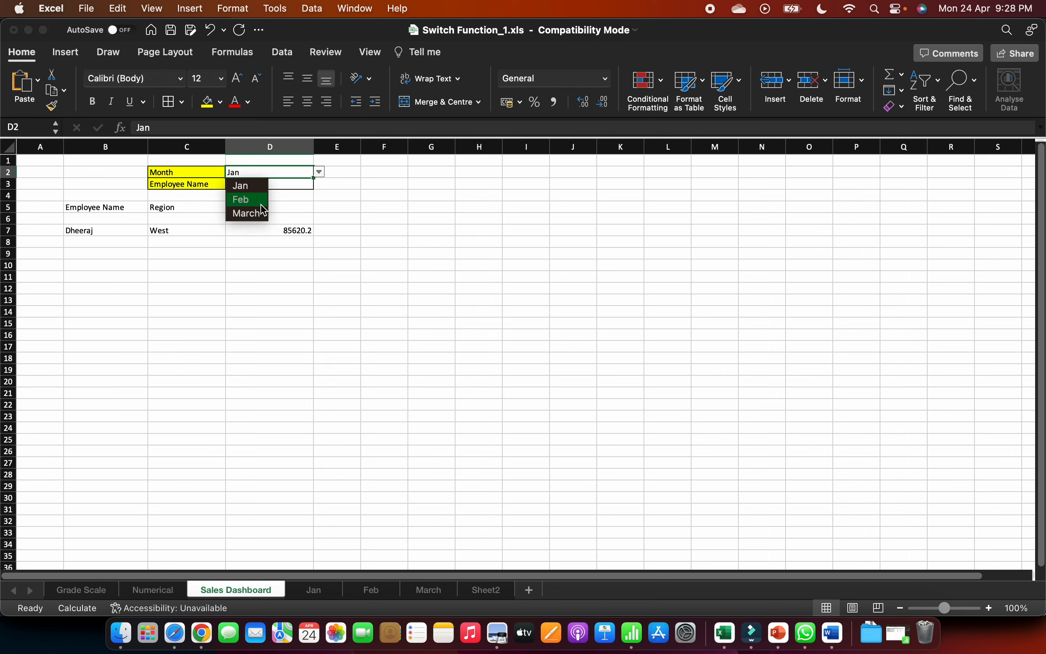
{"action": "key", "text": "Return"}
{"action": "left_click", "coordinate": [298, 184]}
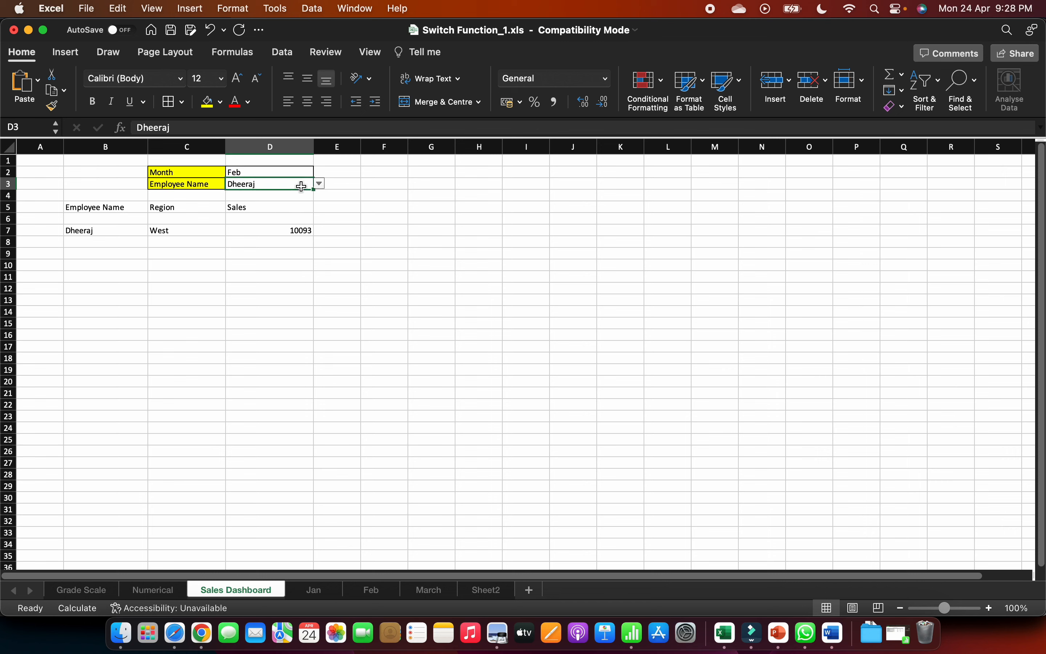
{"action": "left_click", "coordinate": [323, 187]}
{"action": "left_click", "coordinate": [266, 211]}
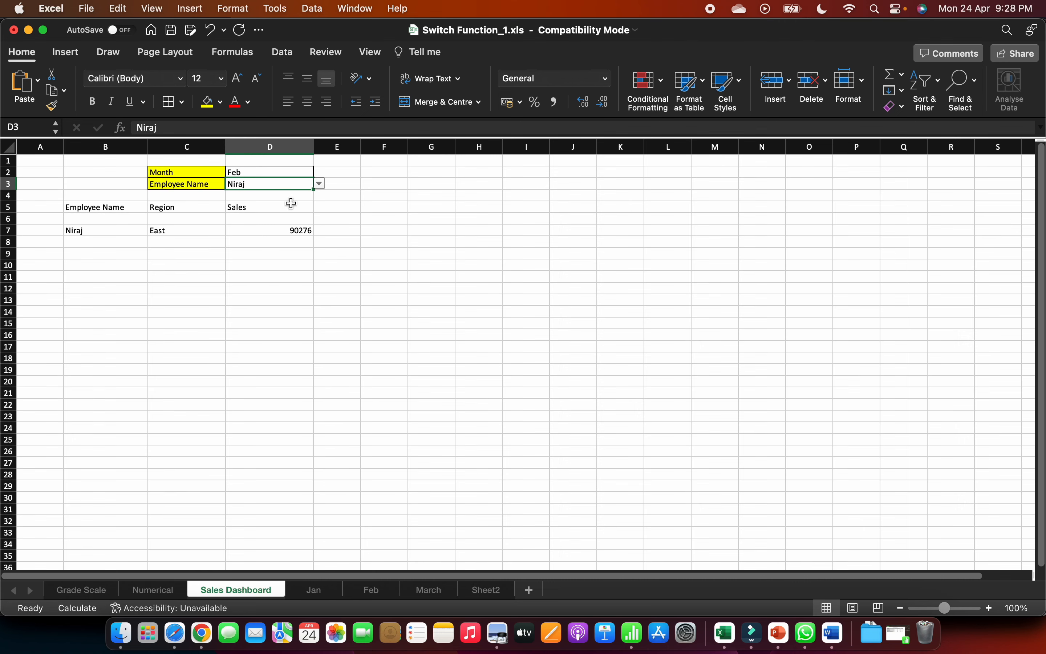
- Check the dashboard's sales figure against the Feb sheet and view the month choices available in D2
{"action": "left_click", "coordinate": [370, 590]}
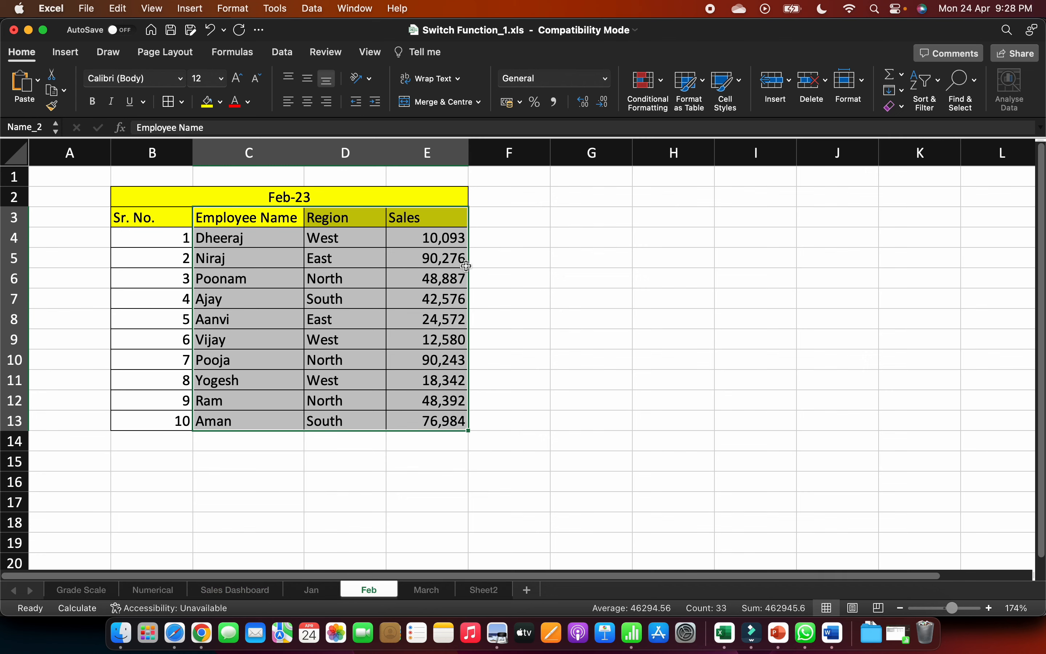
{"action": "left_click", "coordinate": [259, 590]}
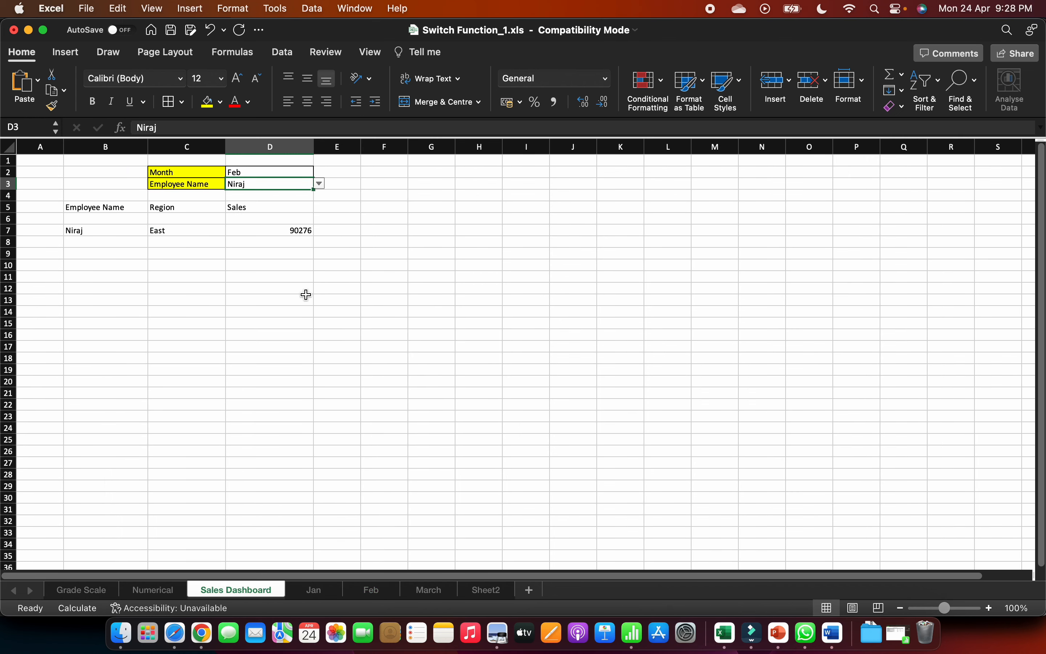
{"action": "left_click", "coordinate": [299, 220]}
{"action": "left_click", "coordinate": [309, 243]}
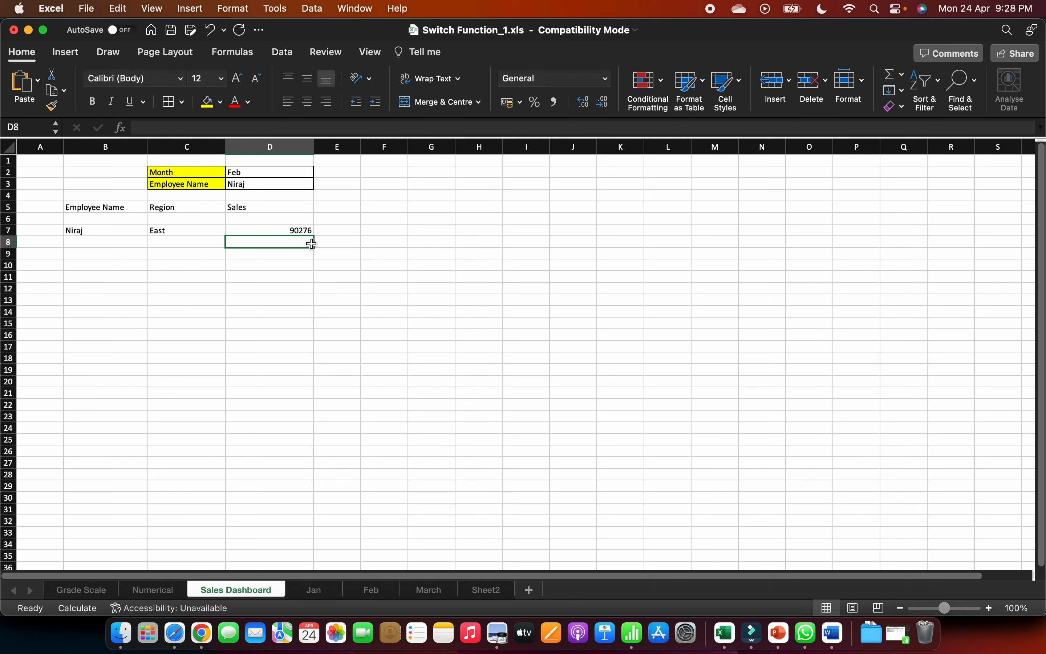
{"action": "left_click", "coordinate": [305, 174]}
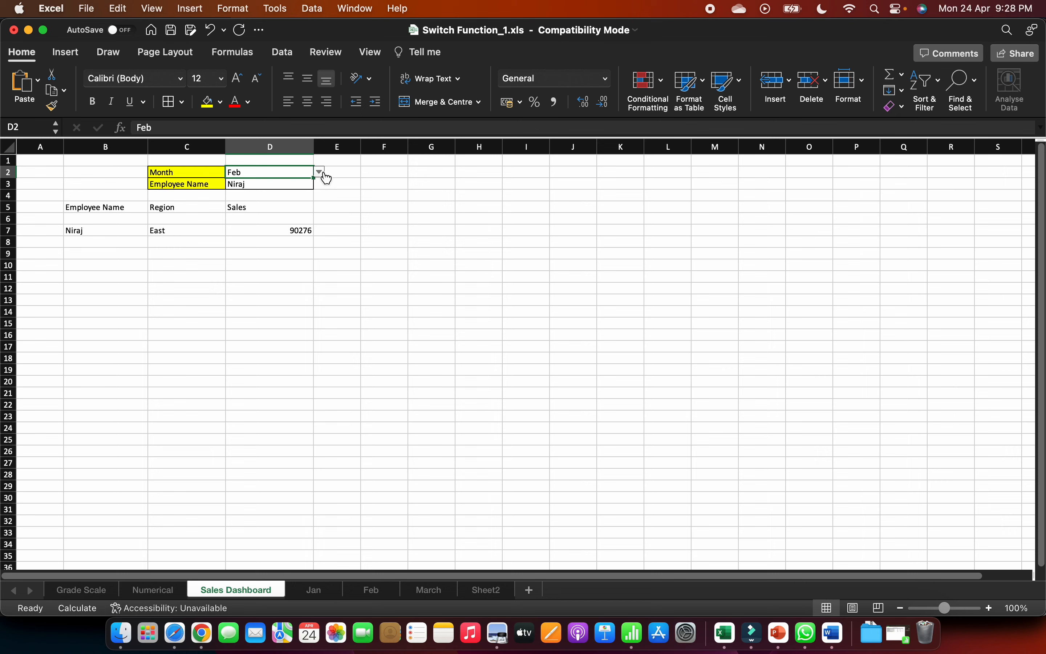
{"action": "left_click", "coordinate": [319, 173]}
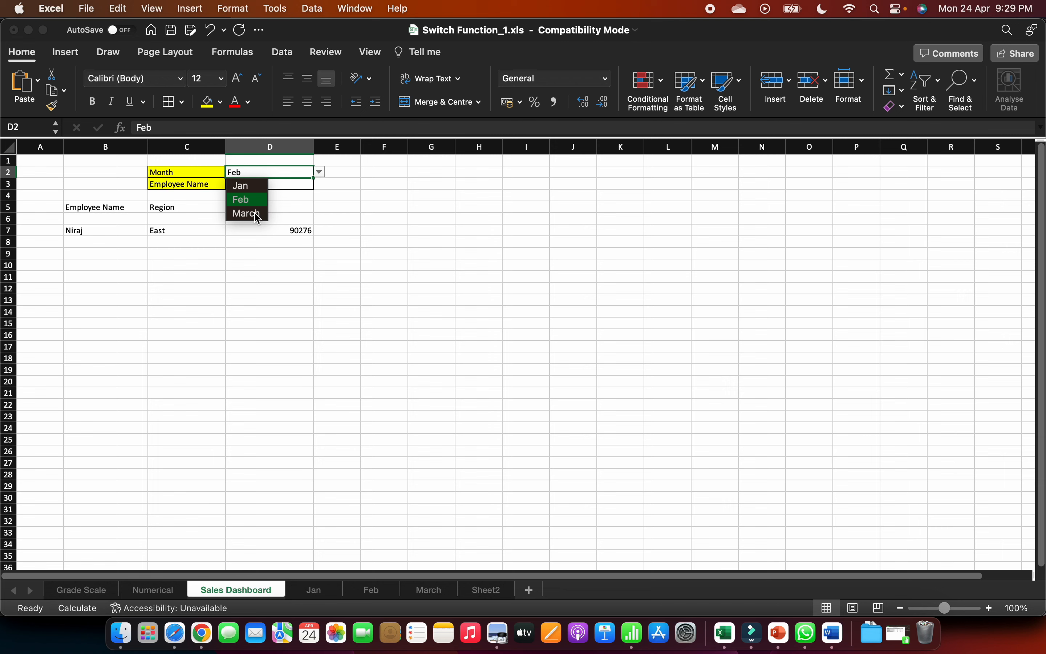
{"action": "left_click", "coordinate": [141, 231]}
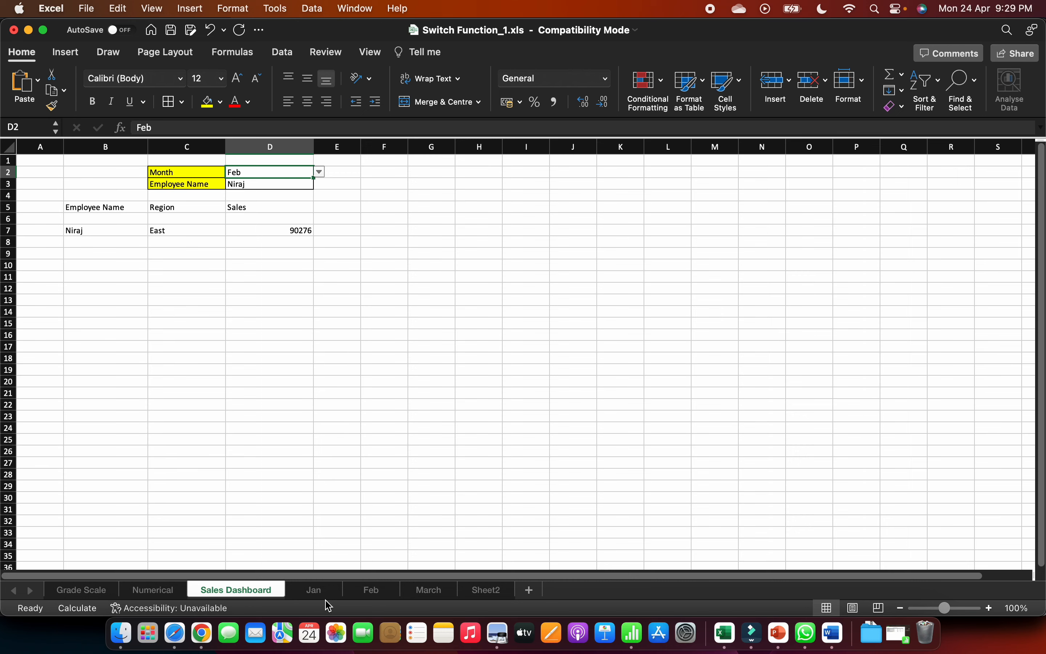
- On the Jan sheet, define the workbook name table_1 for the Employee Name, Region and Sales range C3:E13
{"action": "left_click", "coordinate": [320, 592]}
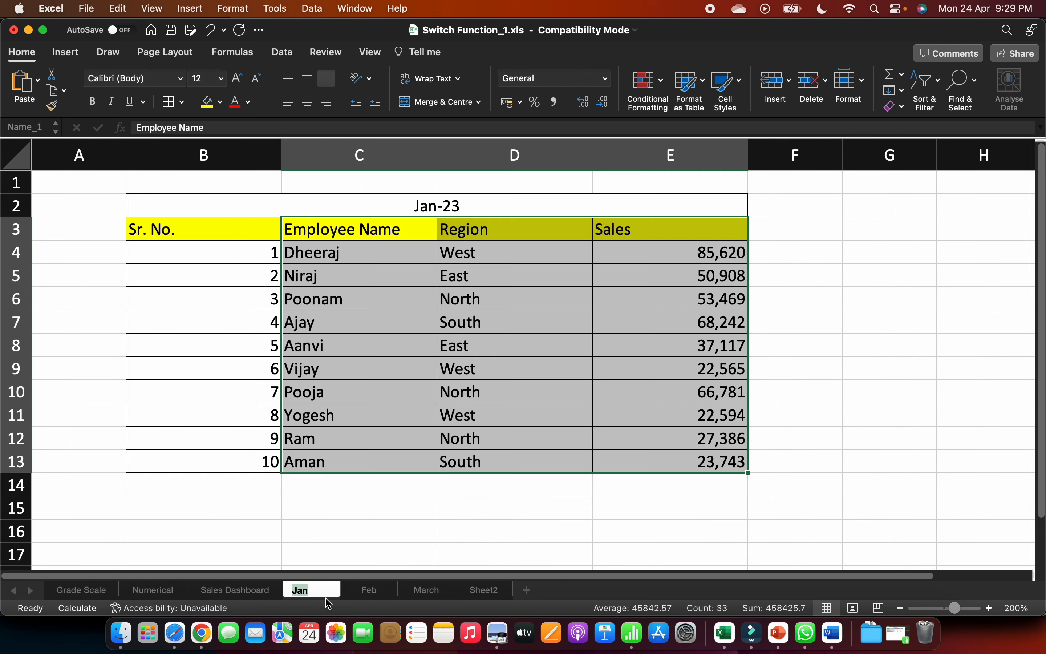
{"action": "left_click", "coordinate": [455, 493]}
{"action": "left_click_drag", "start_coordinate": [325, 229], "coordinate": [630, 456]}
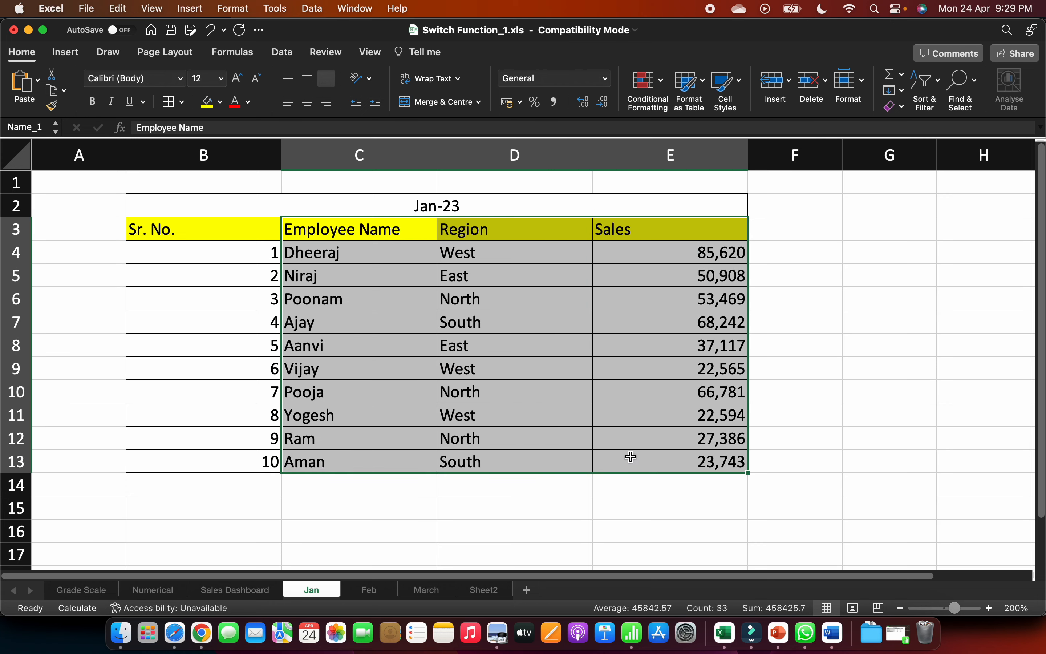
{"action": "left_click", "coordinate": [279, 57]}
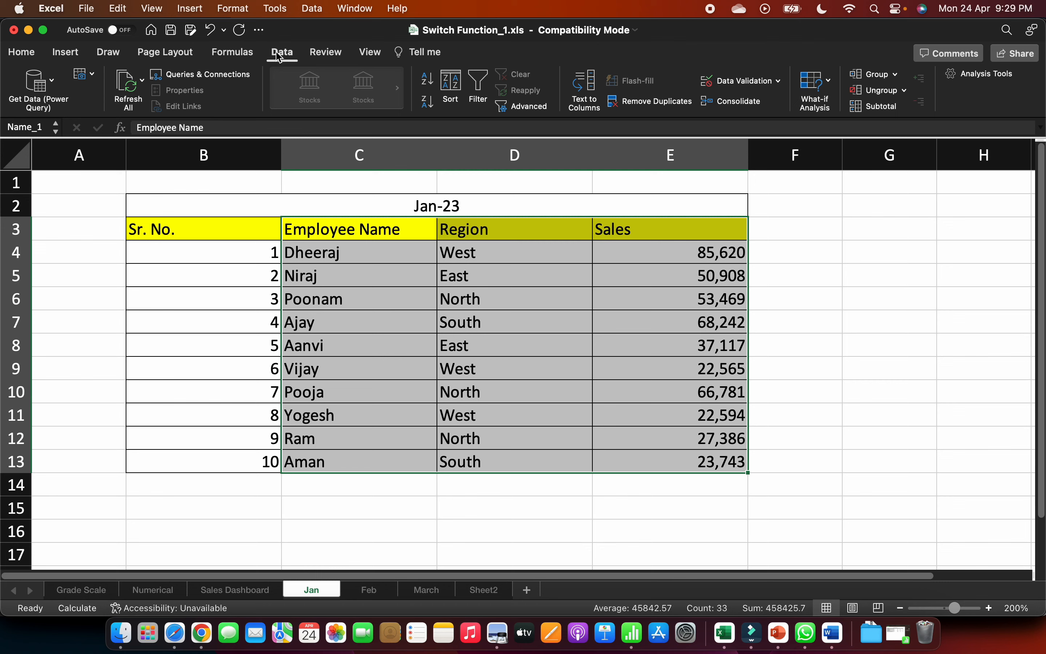
{"action": "left_click", "coordinate": [226, 59]}
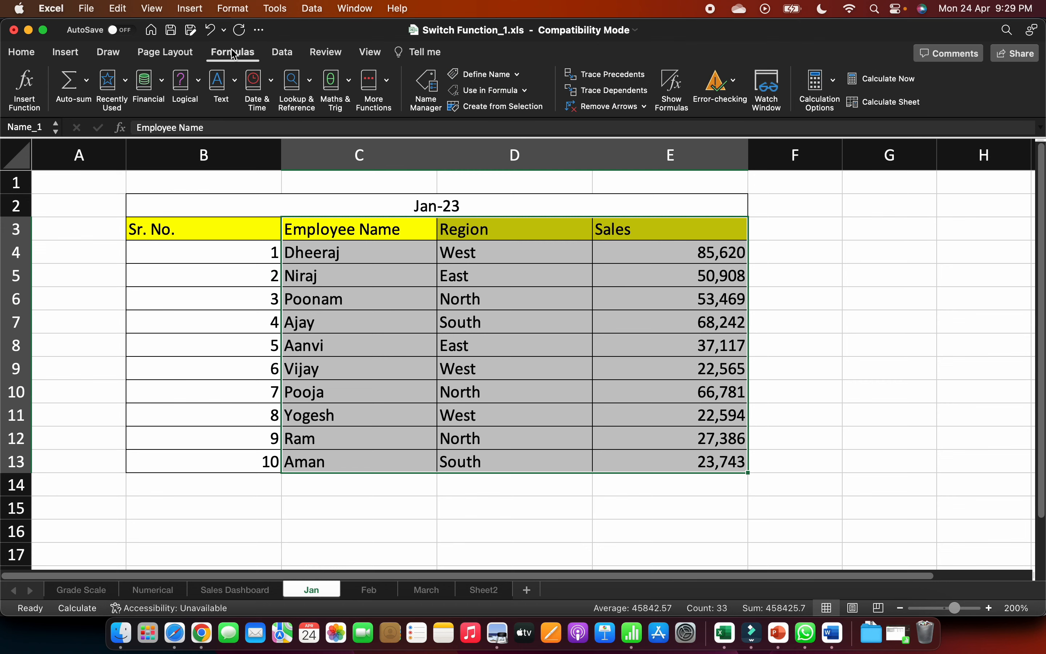
{"action": "left_click", "coordinate": [482, 80]}
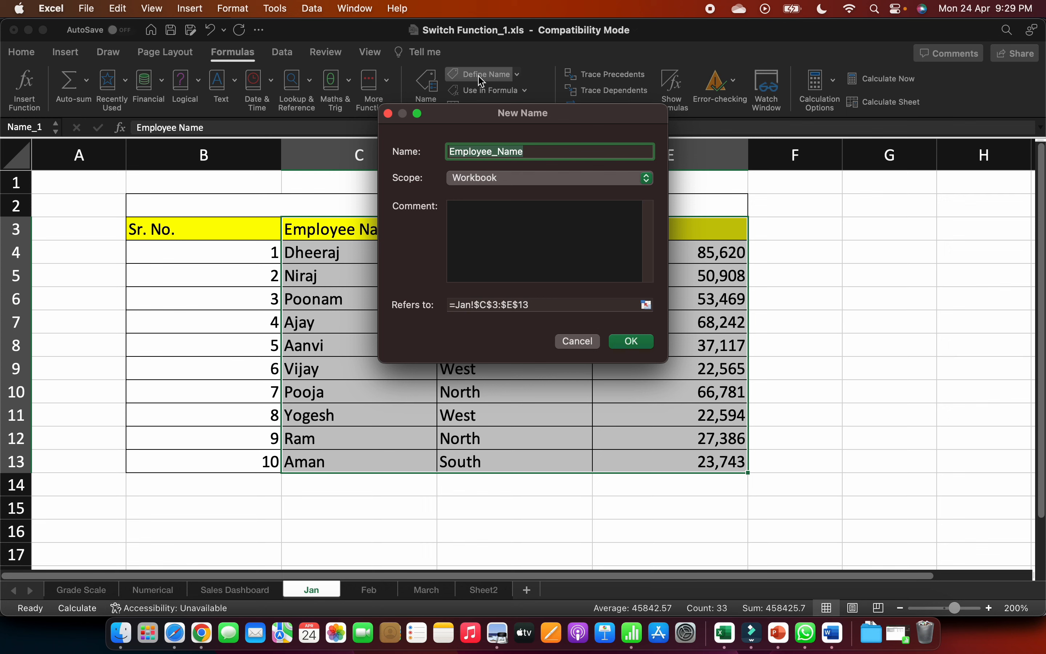
{"action": "type", "text": "tab"}
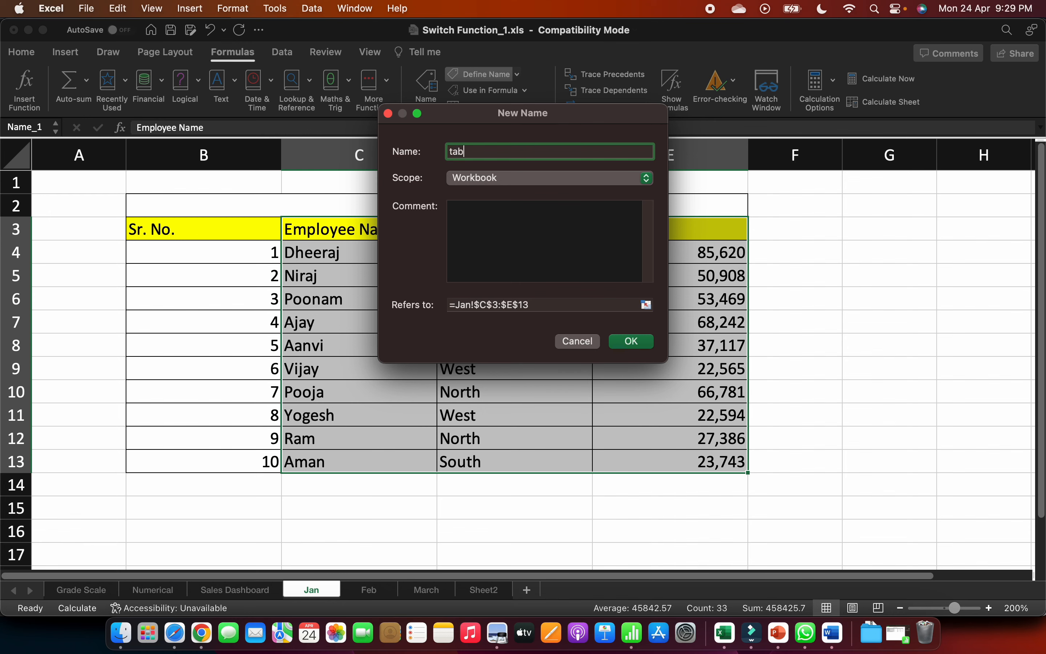
{"action": "type", "text": "le_1"}
{"action": "key", "text": "Return"}
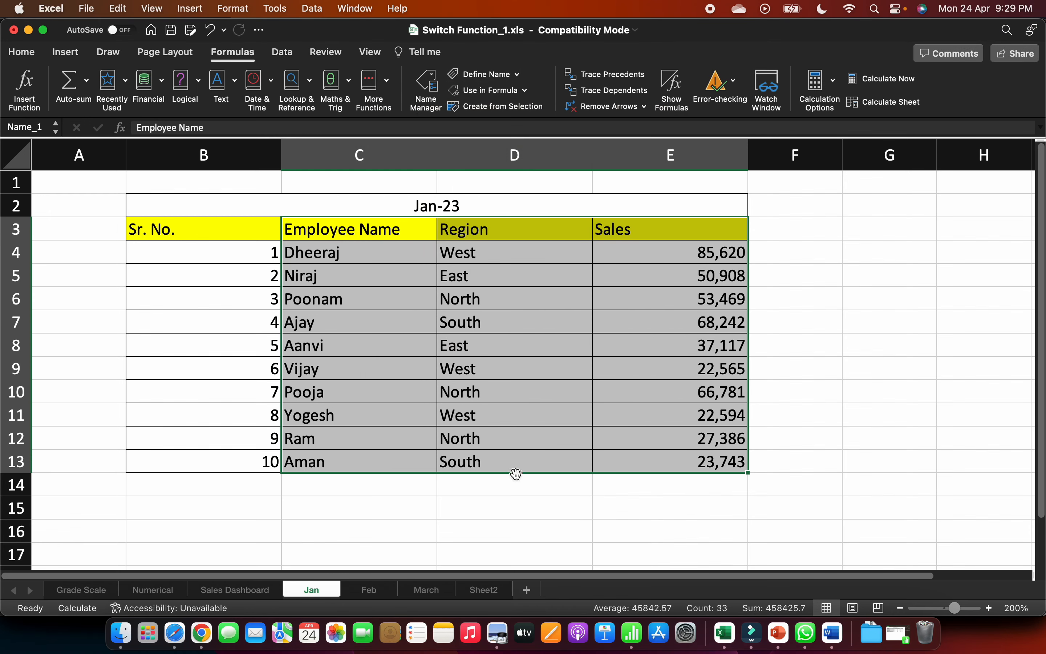
- On the Feb sheet, define the workbook name table_2 for the range C3:E13
{"action": "left_click", "coordinate": [373, 589]}
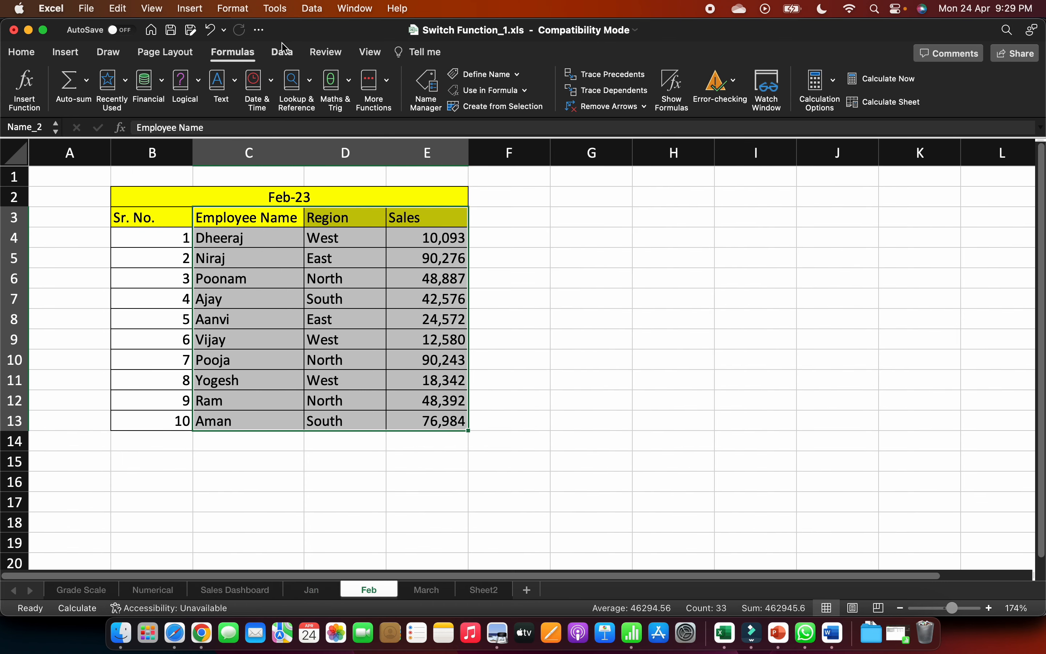
{"action": "left_click", "coordinate": [471, 75]}
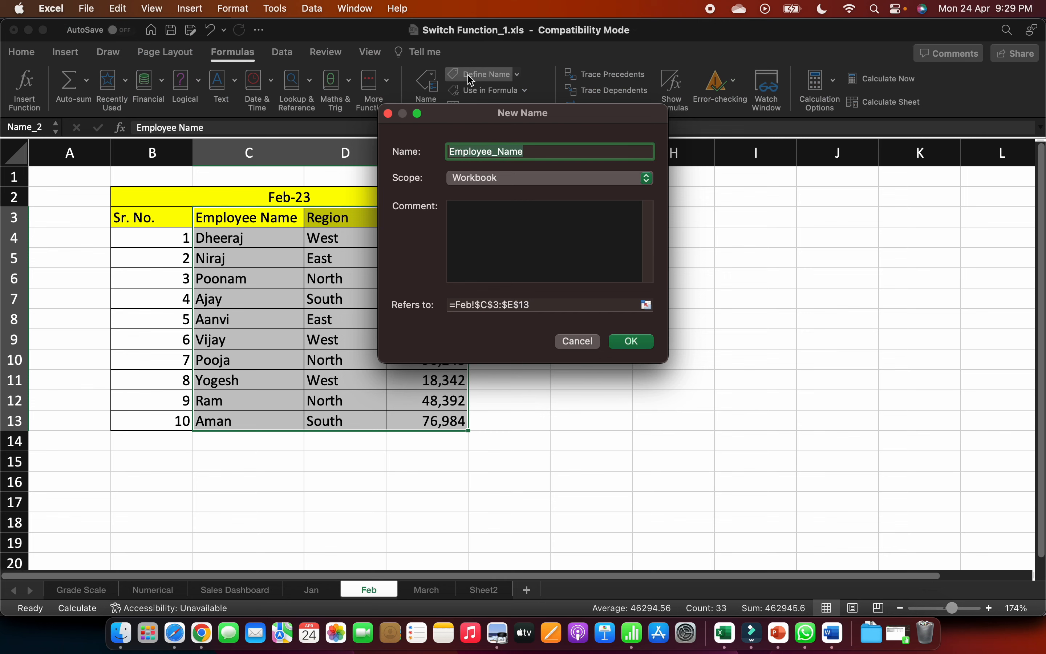
{"action": "type", "text": "table"}
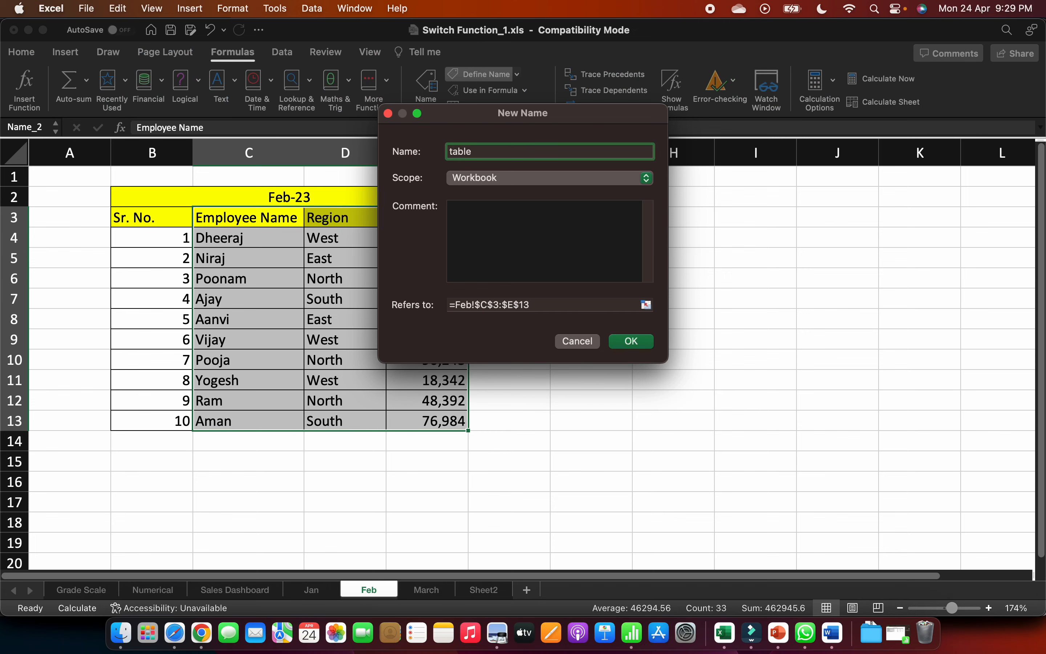
{"action": "type", "text": "_2"}
{"action": "key", "text": "Return"}
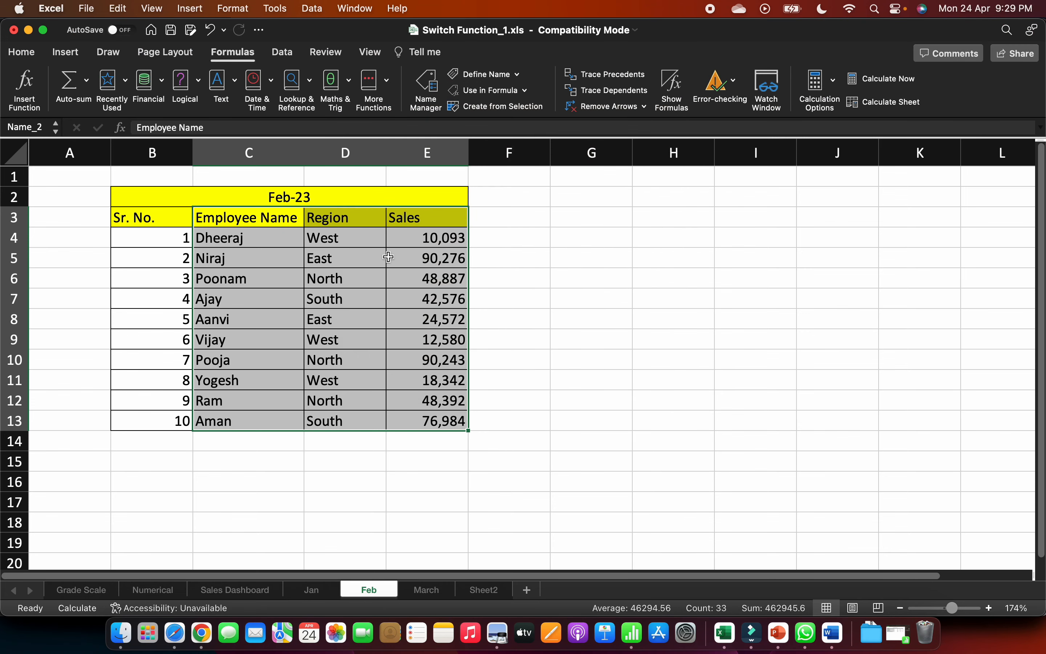
- On the March sheet, define the workbook name table_3 for the range C3:E13
{"action": "left_click", "coordinate": [427, 590]}
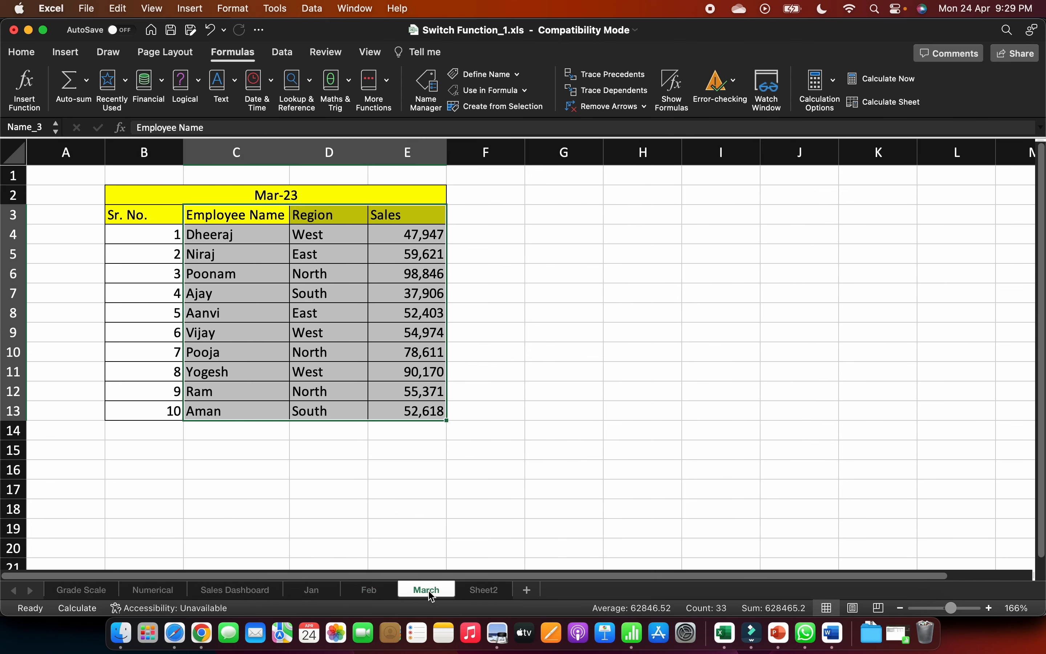
{"action": "left_click", "coordinate": [474, 81]}
{"action": "type", "text": "table_"}
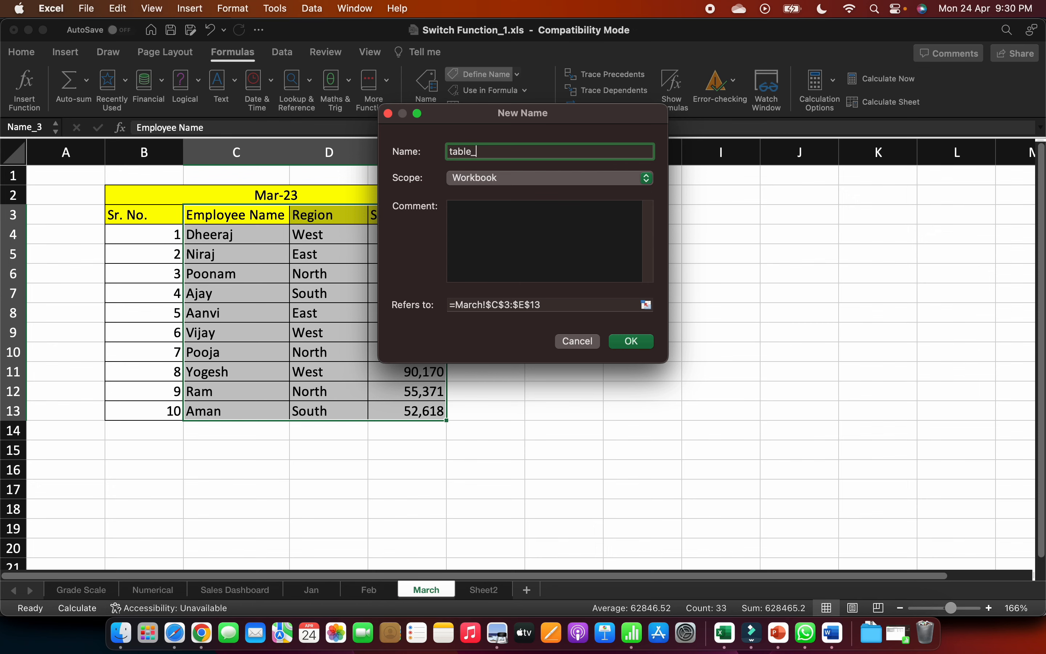
{"action": "key", "text": "Return"}
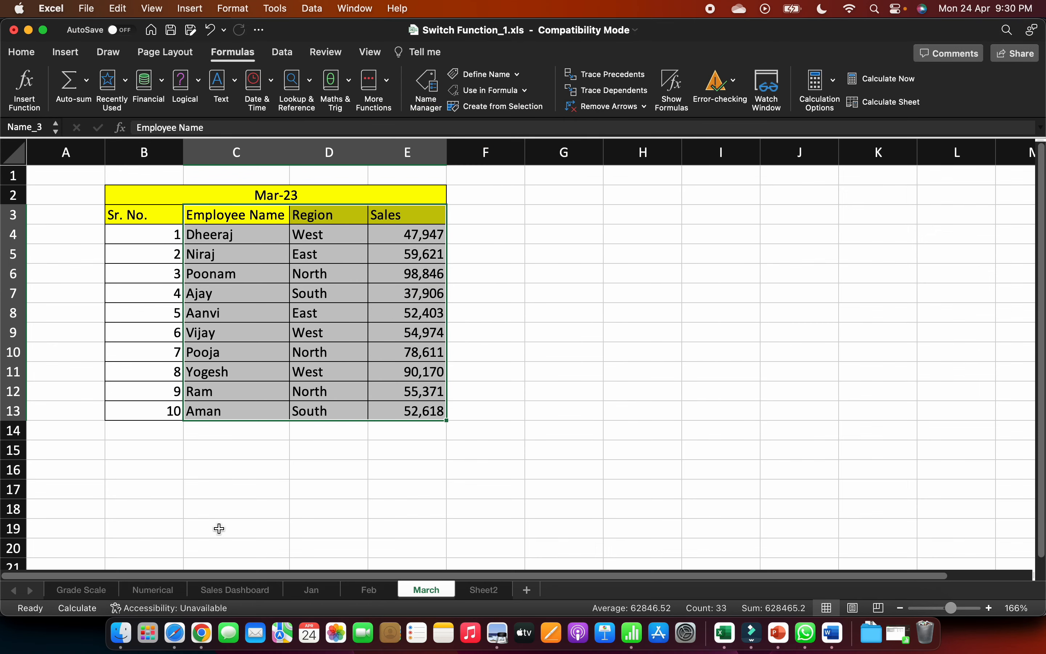
- In cell B8 of the Sales Dashboard sheet, start a VLOOKUP formula with the employee name in D3 as the lookup value
{"action": "left_click", "coordinate": [232, 589]}
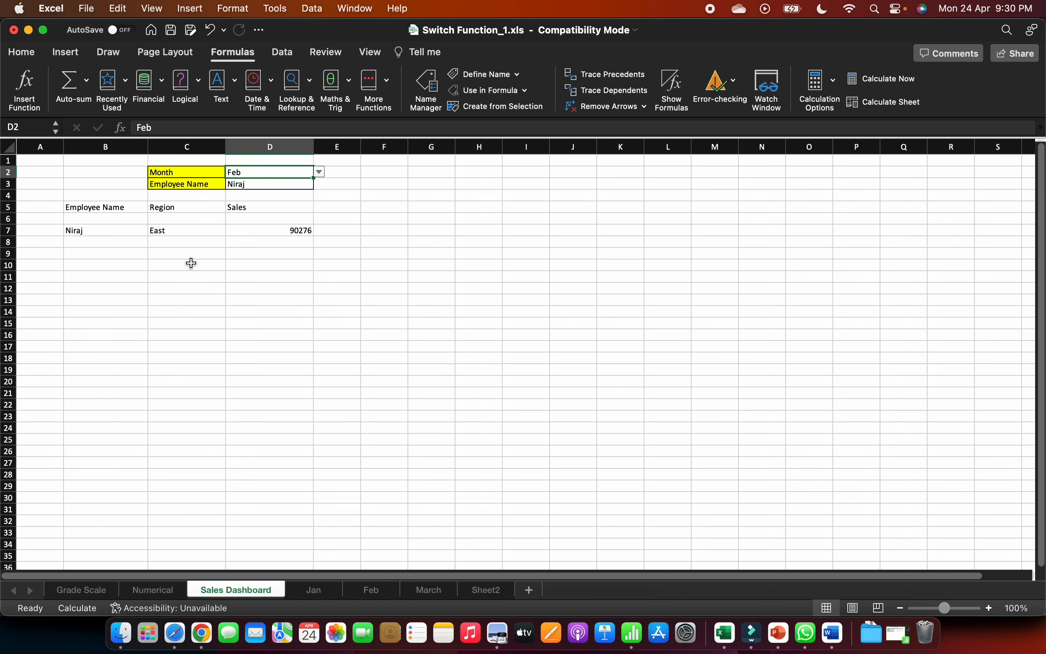
{"action": "left_click", "coordinate": [111, 247]}
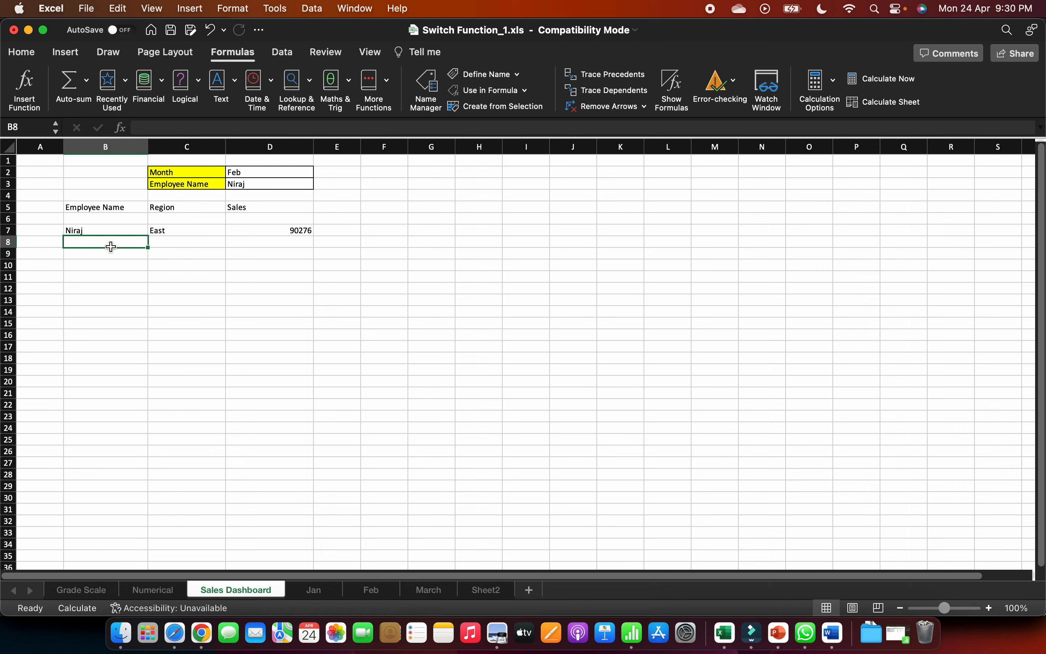
{"action": "type", "text": "="}
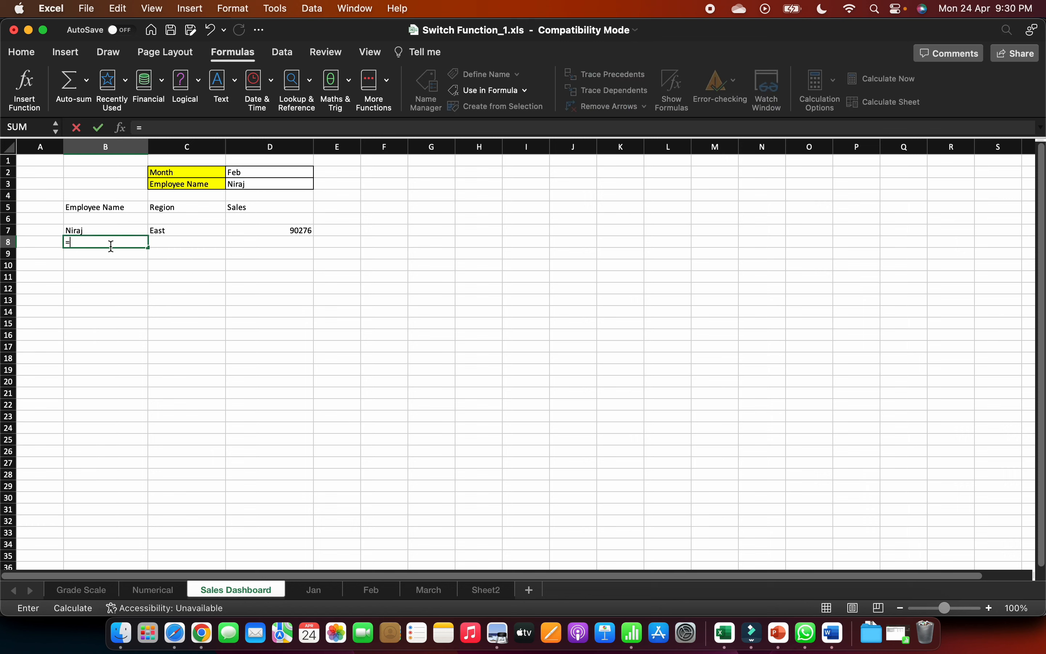
{"action": "type", "text": "v"}
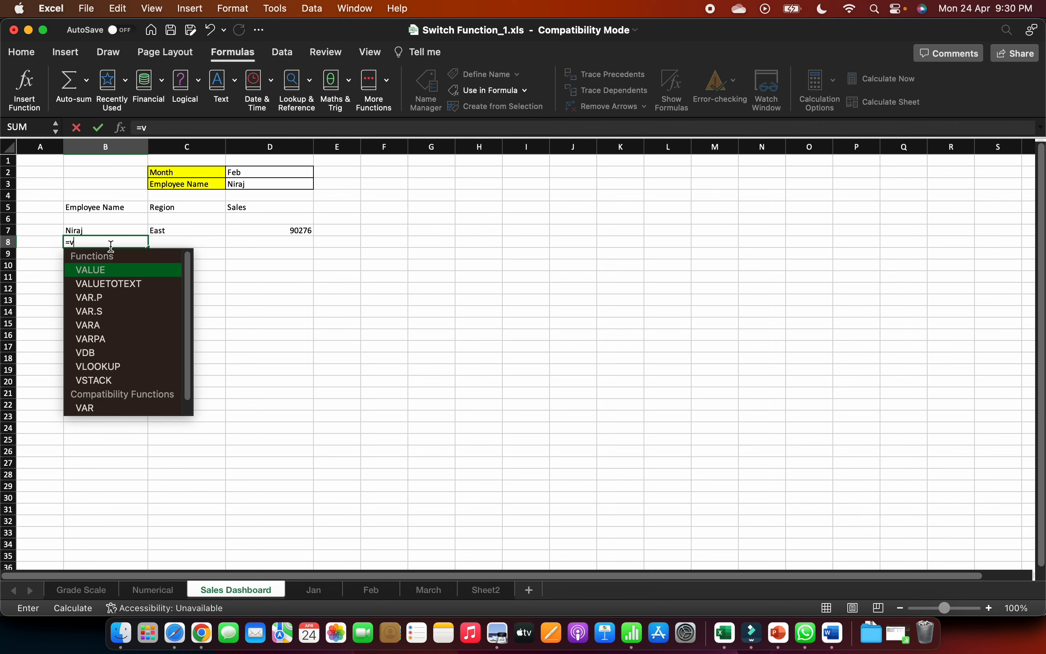
{"action": "type", "text": "lookup"}
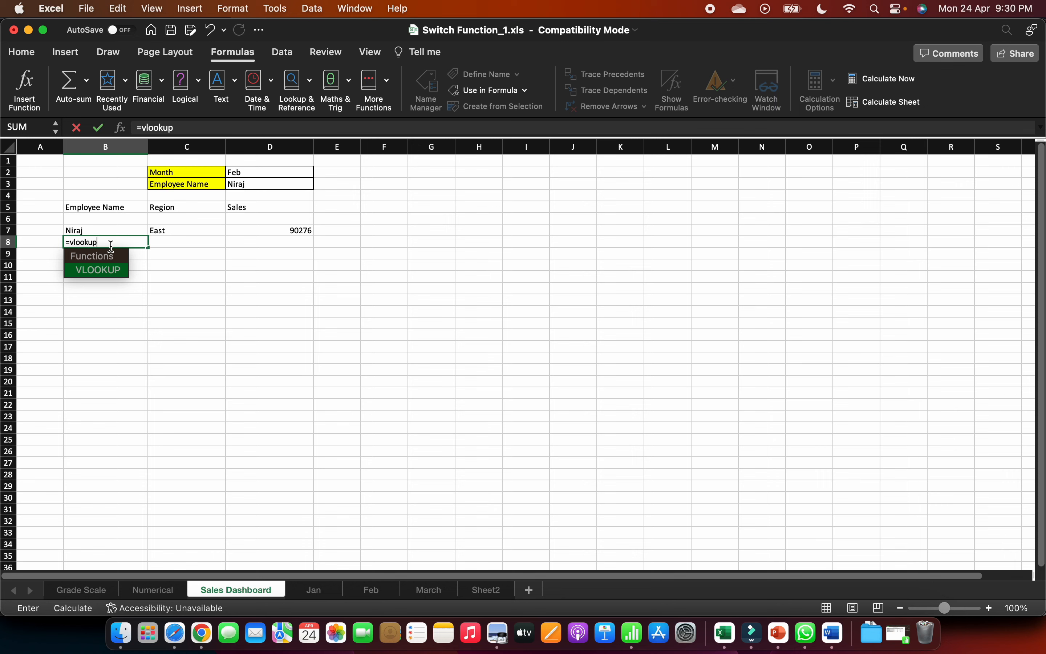
{"action": "type", "text": "("}
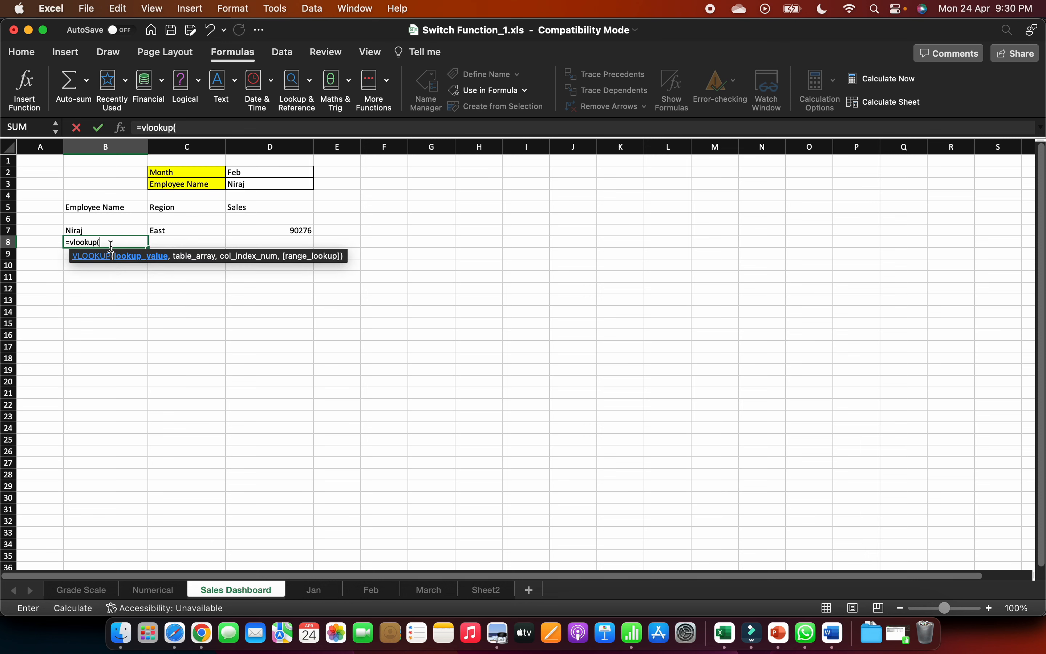
{"action": "left_click", "coordinate": [259, 175]}
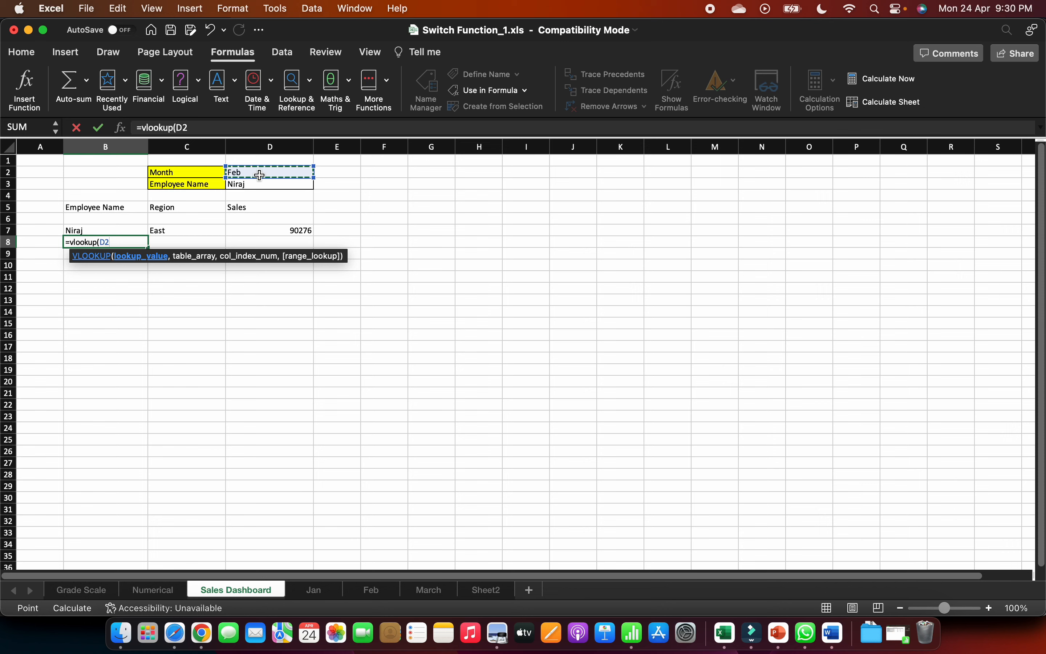
{"action": "key", "text": "Down"}
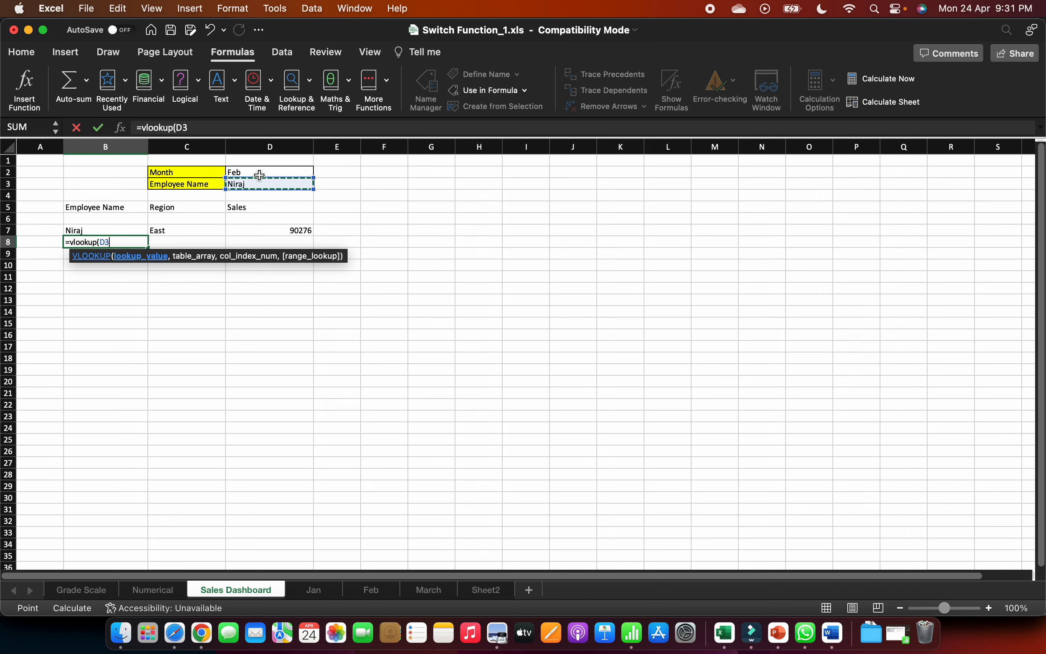
{"action": "type", "text": ","}
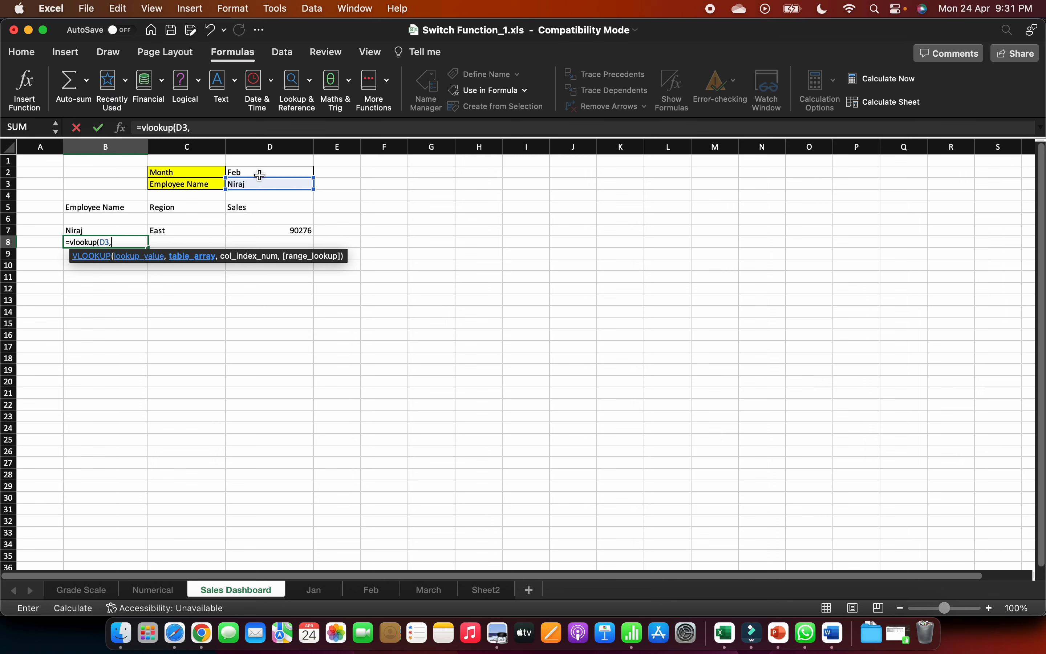
- Nest a SWITCH function as the VLOOKUP's table array, with the month in D2 as its expression
{"action": "type", "text": "switch"}
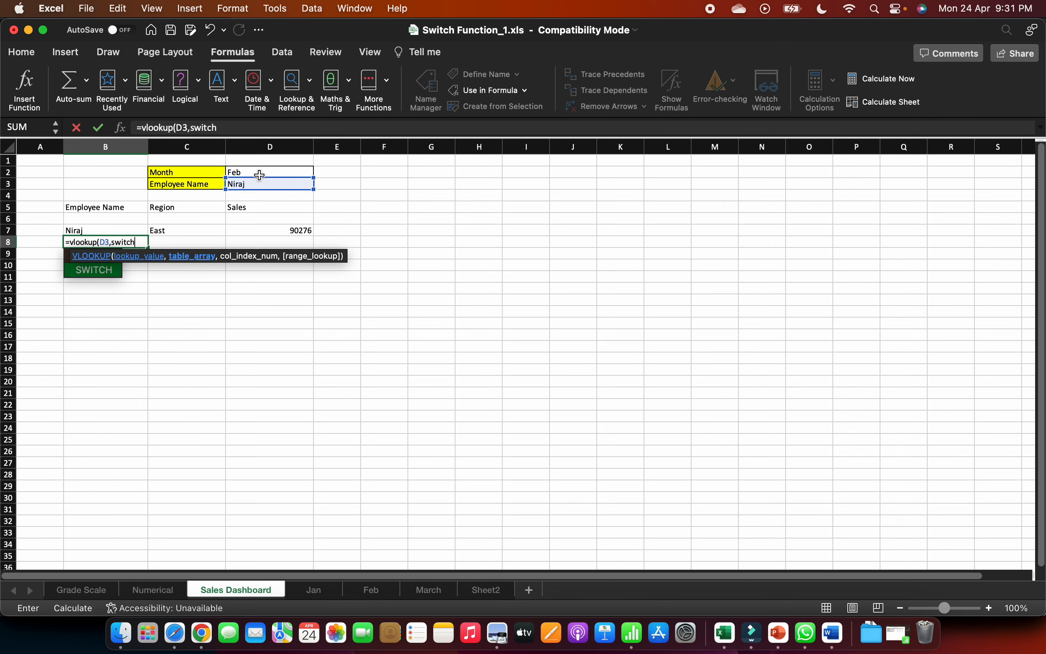
{"action": "type", "text": "("}
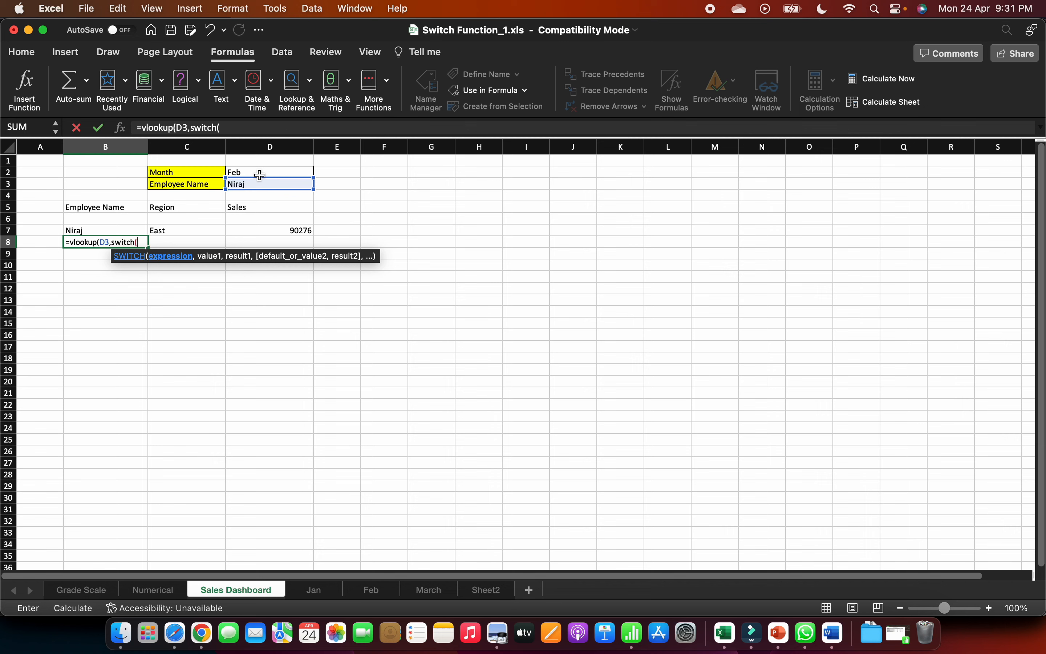
{"action": "key", "text": "Up"}
{"action": "key", "text": "Up"}
{"action": "key", "text": "Up"}
{"action": "key", "text": "Up"}
{"action": "key", "text": "Up"}
{"action": "key", "text": "Up"}
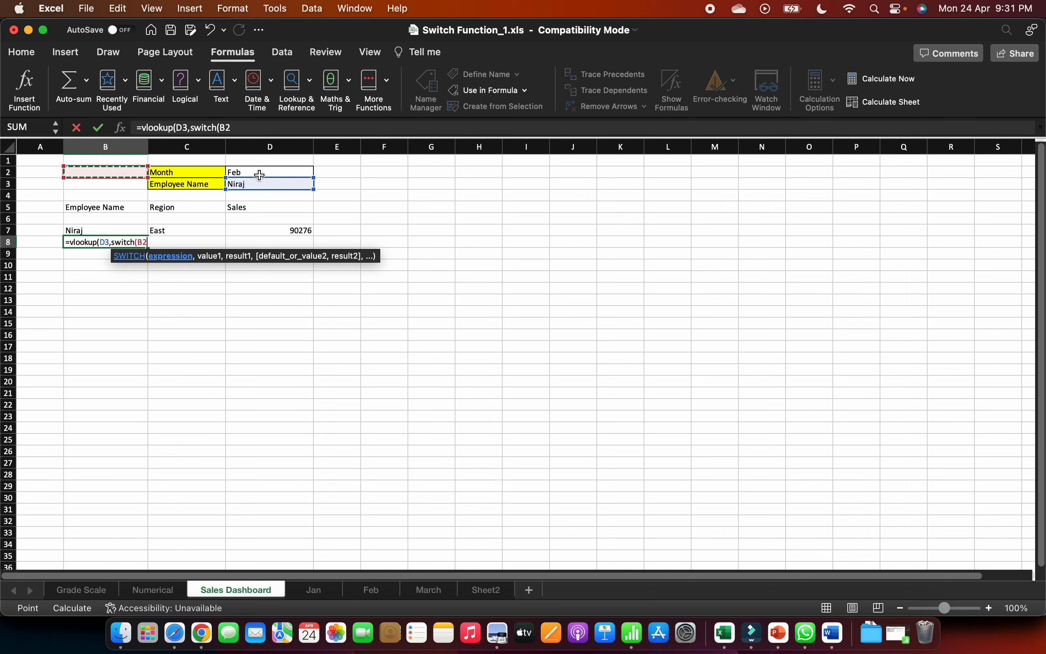
{"action": "key", "text": "Right"}
{"action": "key", "text": "Right"}
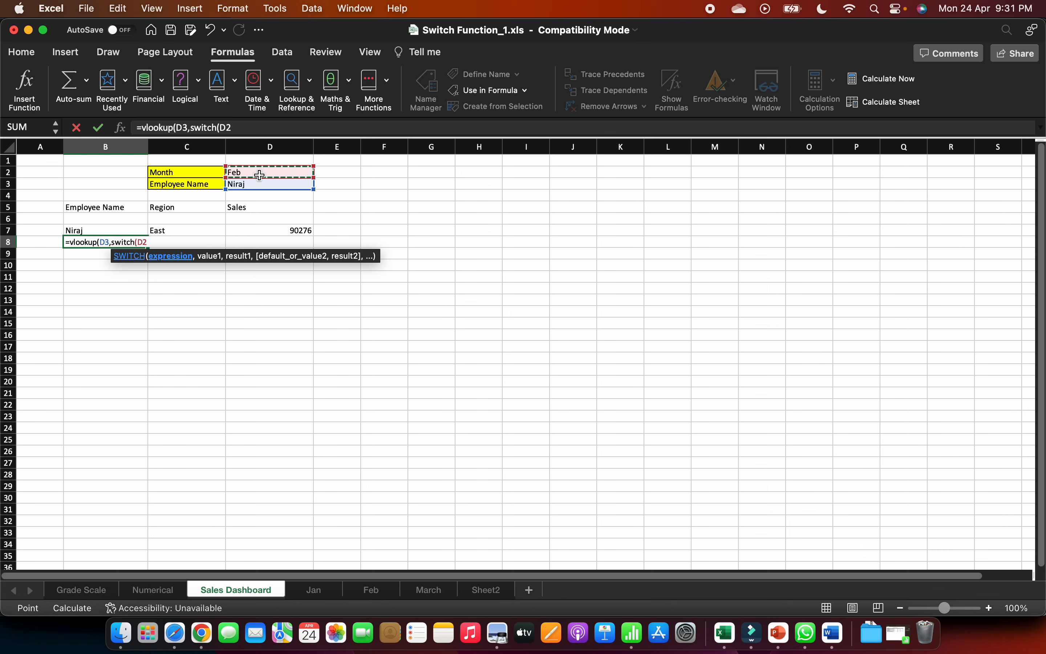
{"action": "type", "text": ","}
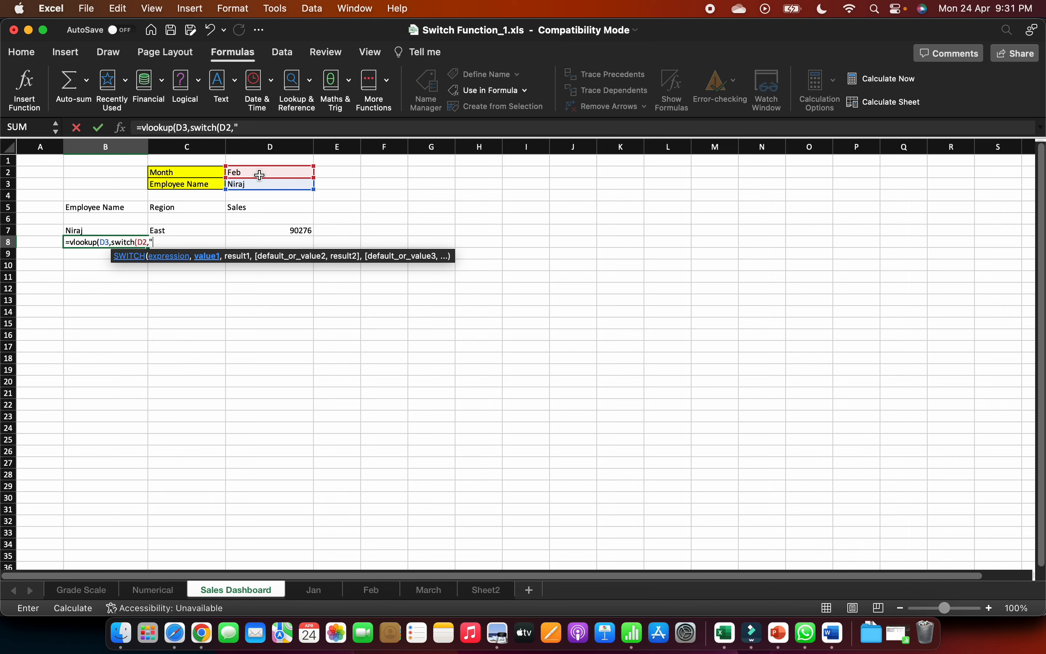
- In the nested SWITCH function, pair "Jan" with the named range table_1 and "Feb" with table_2
{"action": "type", "text": "\"Jan\","}
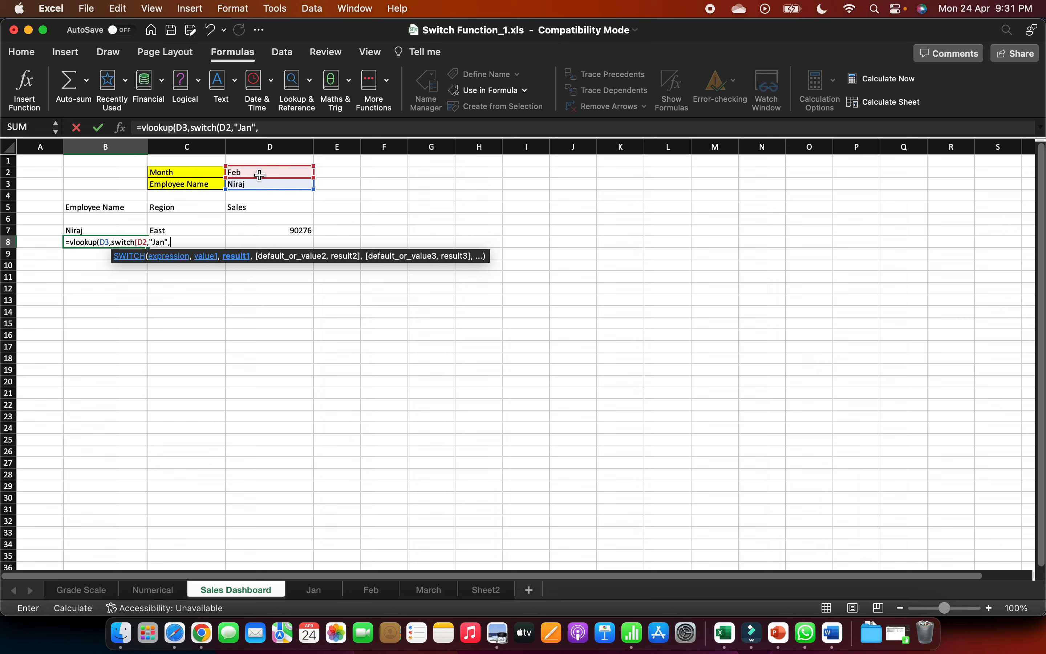
{"action": "type", "text": "table"}
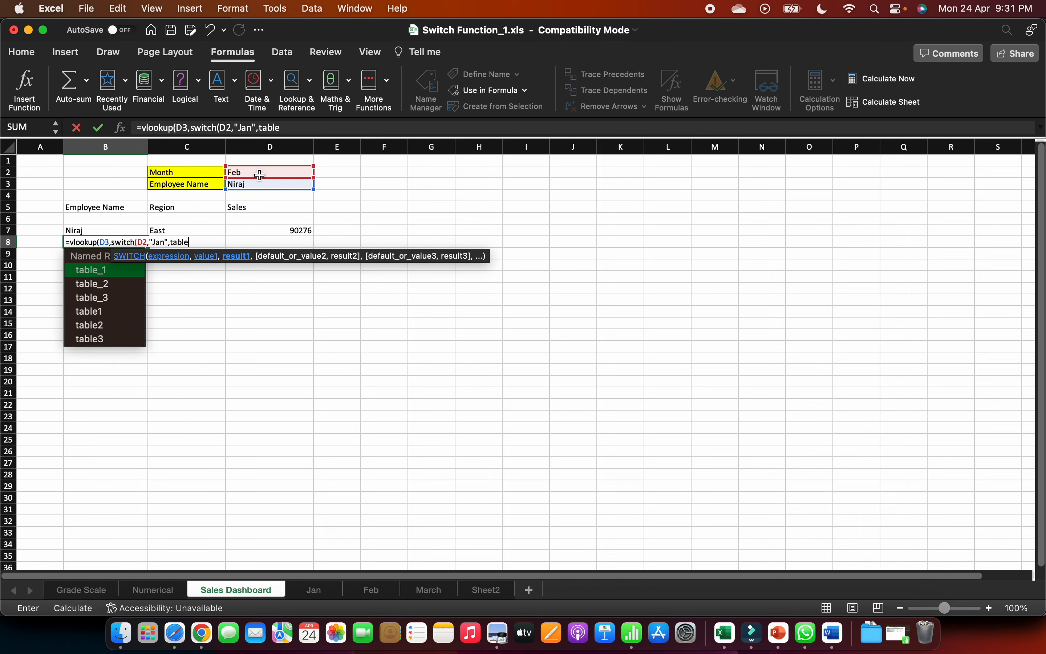
{"action": "type", "text": "_1"}
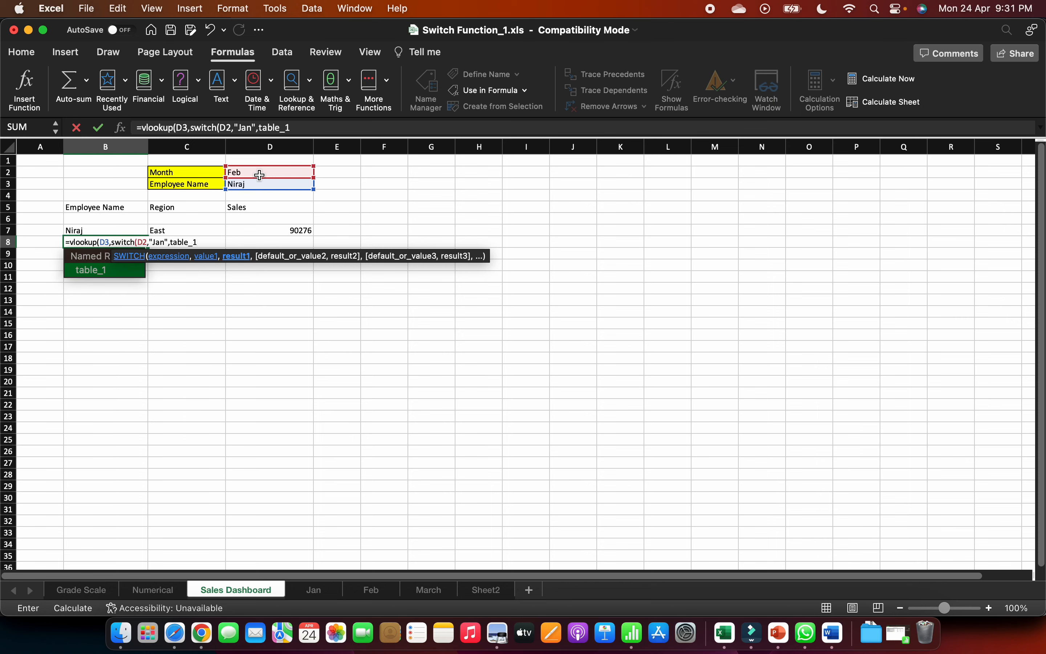
{"action": "type", "text": ","}
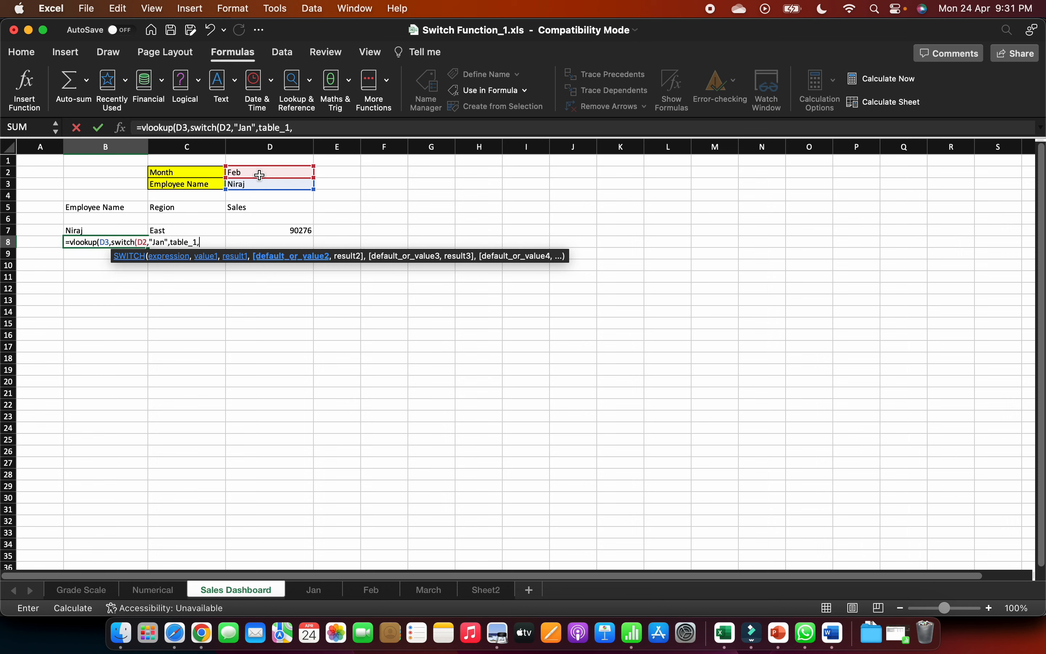
{"action": "type", "text": "\"Feb\","}
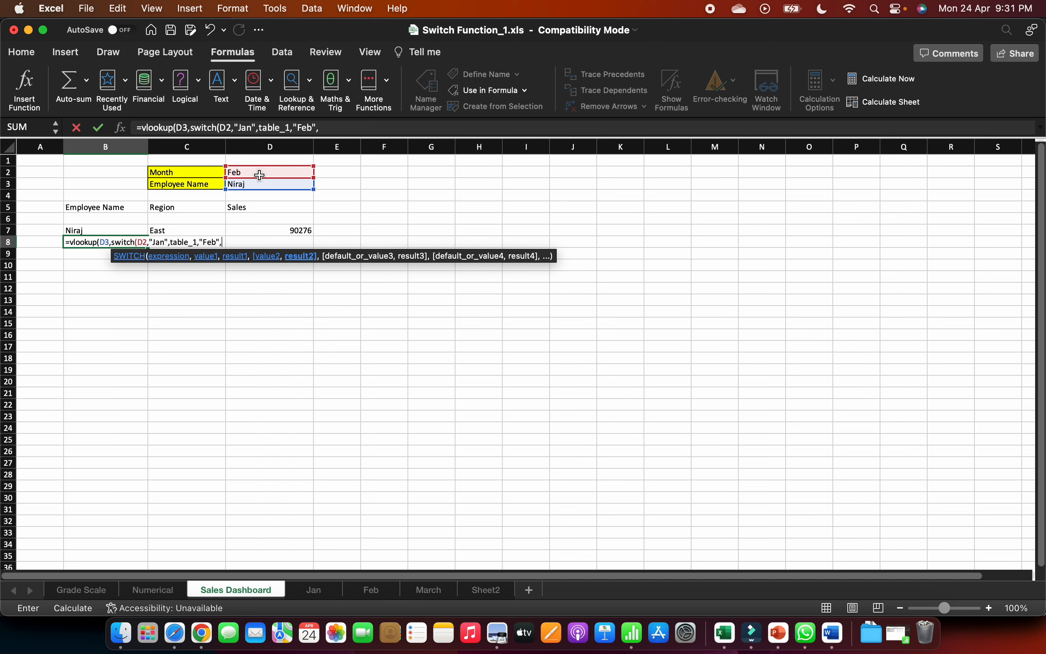
{"action": "type", "text": "table"}
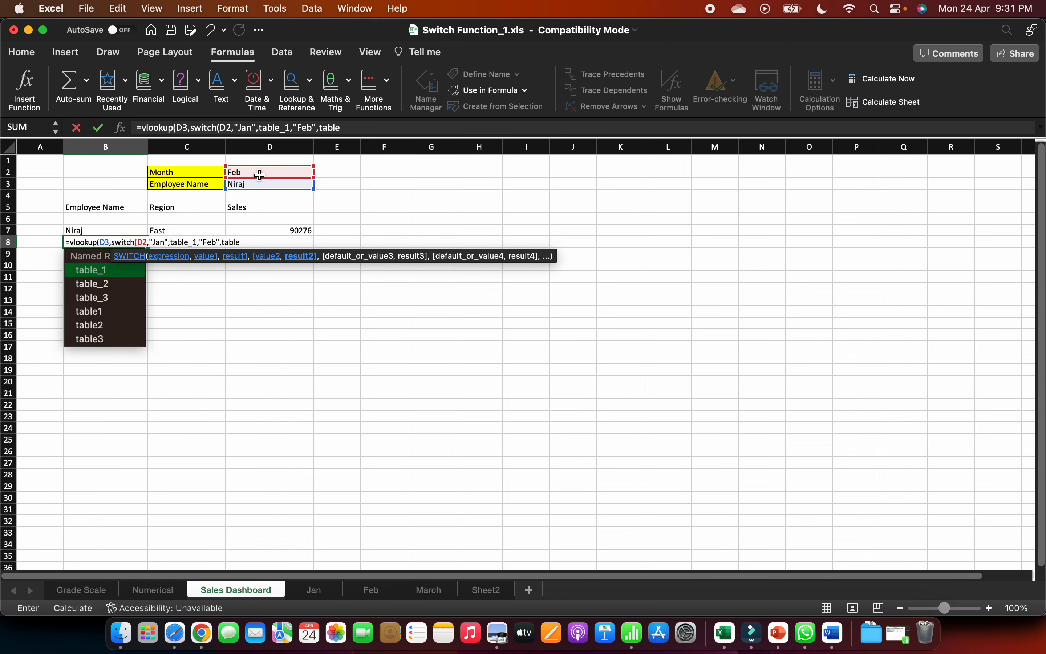
{"action": "type", "text": "_2"}
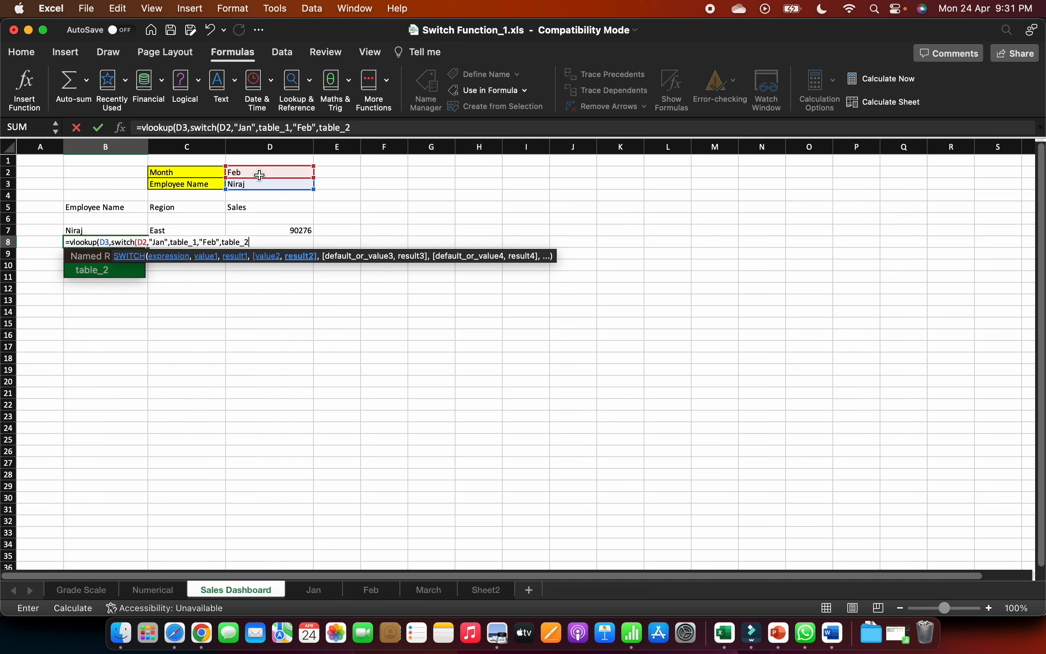
{"action": "type", "text": ","}
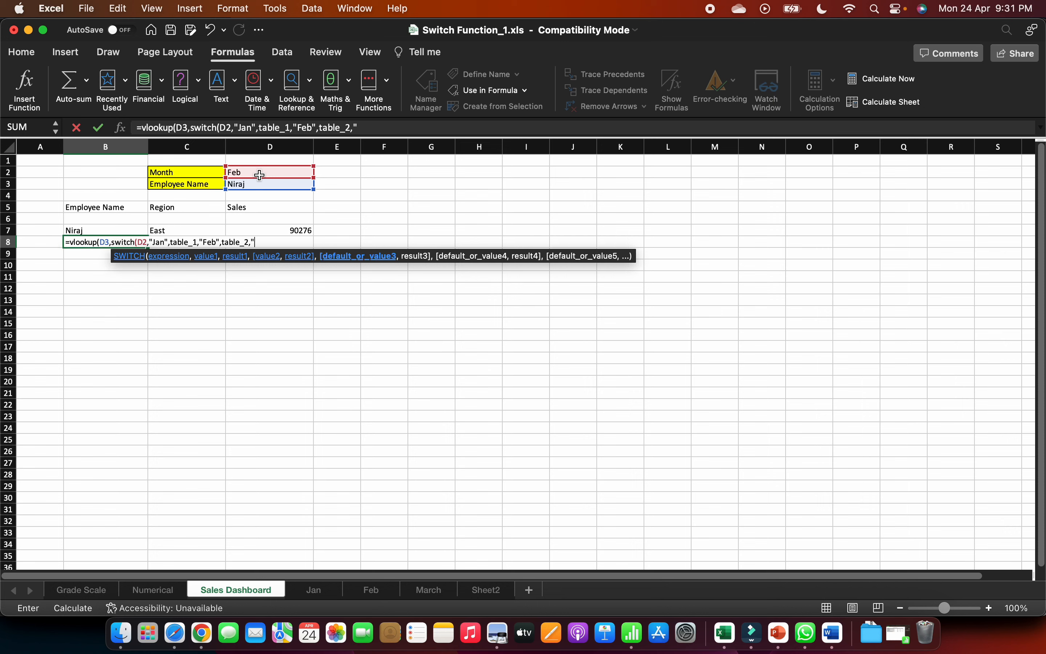
{"action": "type", "text": "\"Mar"}
- Pair "March" with the named range table_3 as the last SWITCH case and close the SWITCH function
{"action": "key", "text": "BackSpace"}
{"action": "key", "text": "BackSpace"}
{"action": "key", "text": "BackSpace"}
{"action": "type", "text": "March\",ta"}
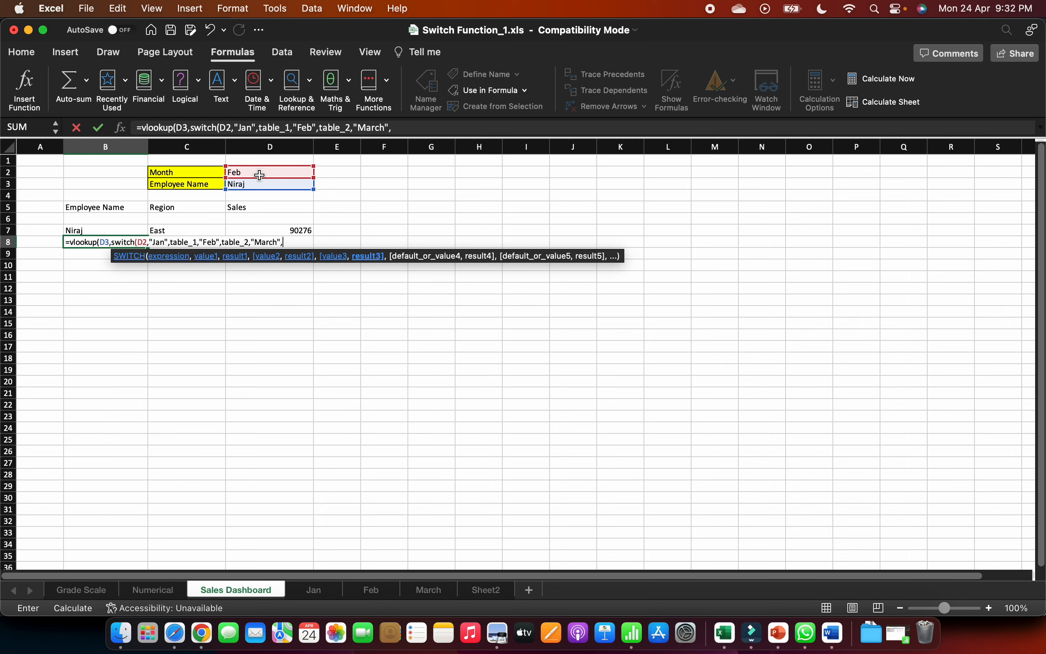
{"action": "key", "text": "Down"}
{"action": "key", "text": "Down"}
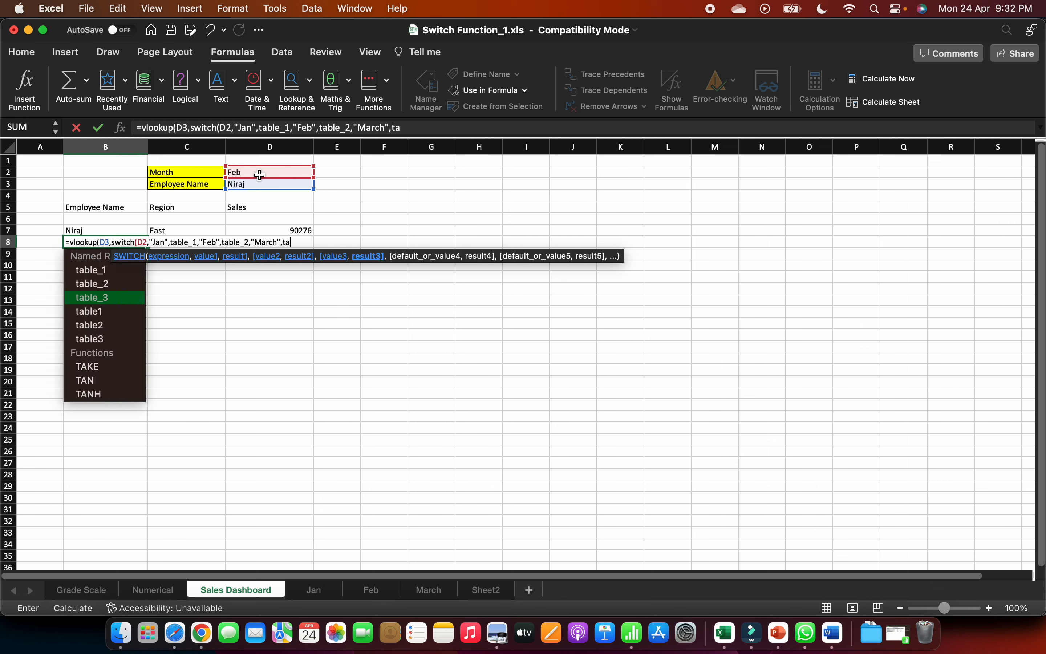
{"action": "key", "text": "Tab"}
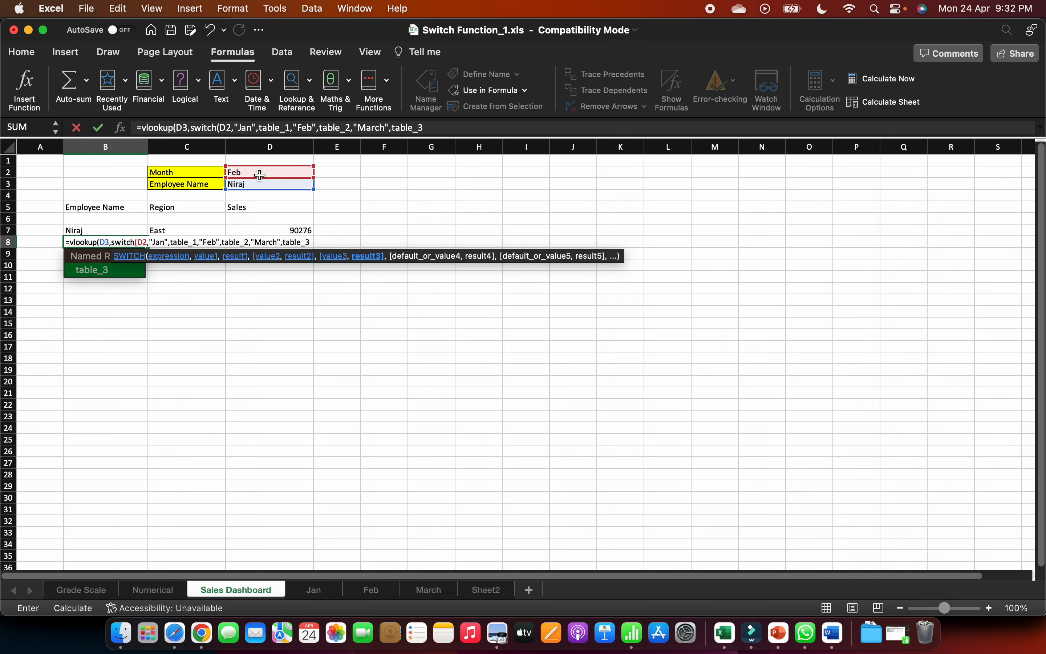
{"action": "type", "text": ")"}
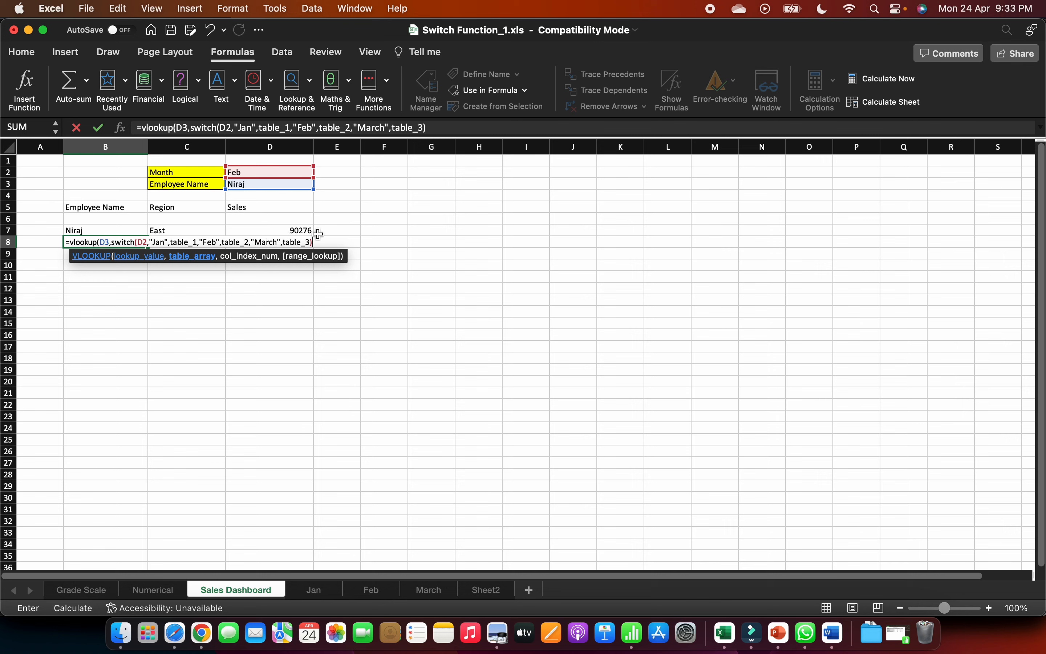
- Complete the VLOOKUP in B8 with column index 1 and FALSE for an exact match
{"action": "type", "text": ","}
{"action": "type", "text": "1"}
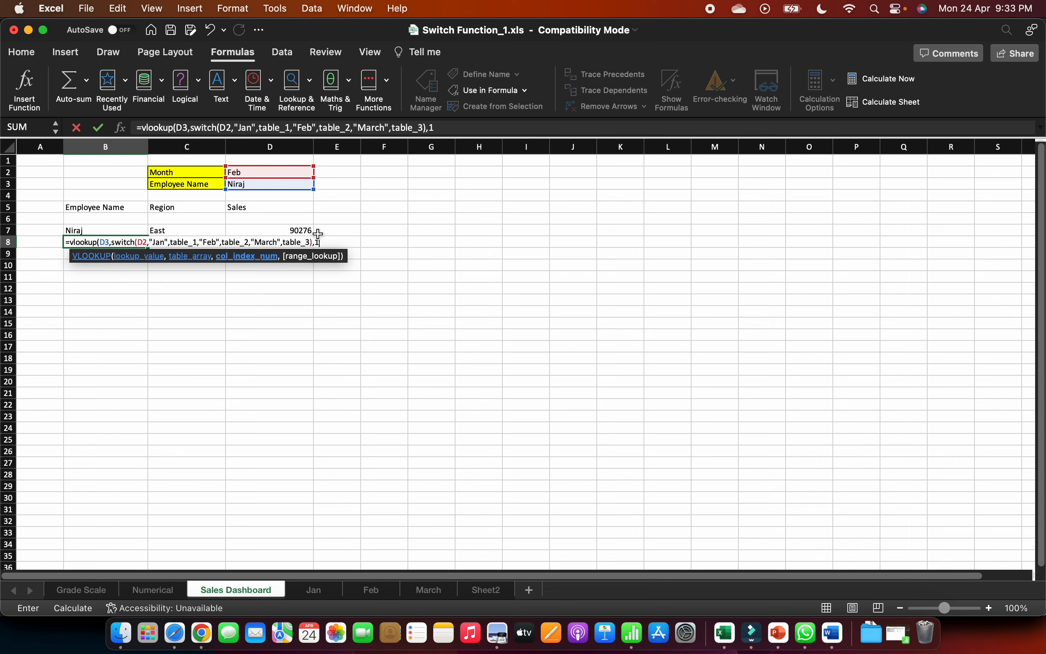
{"action": "type", "text": ","}
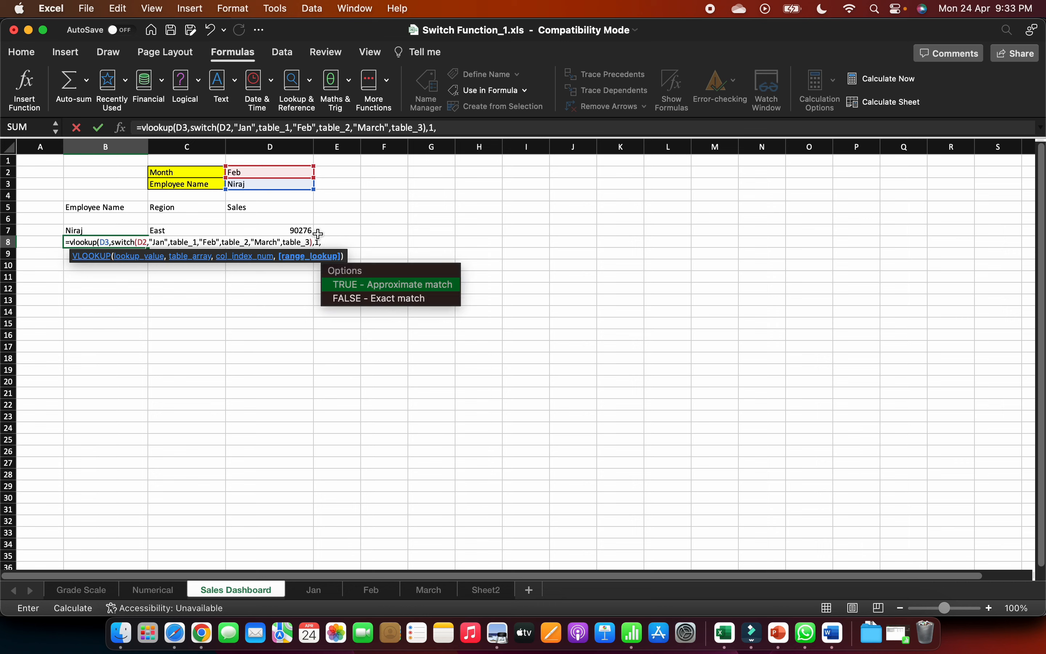
{"action": "key", "text": "Down"}
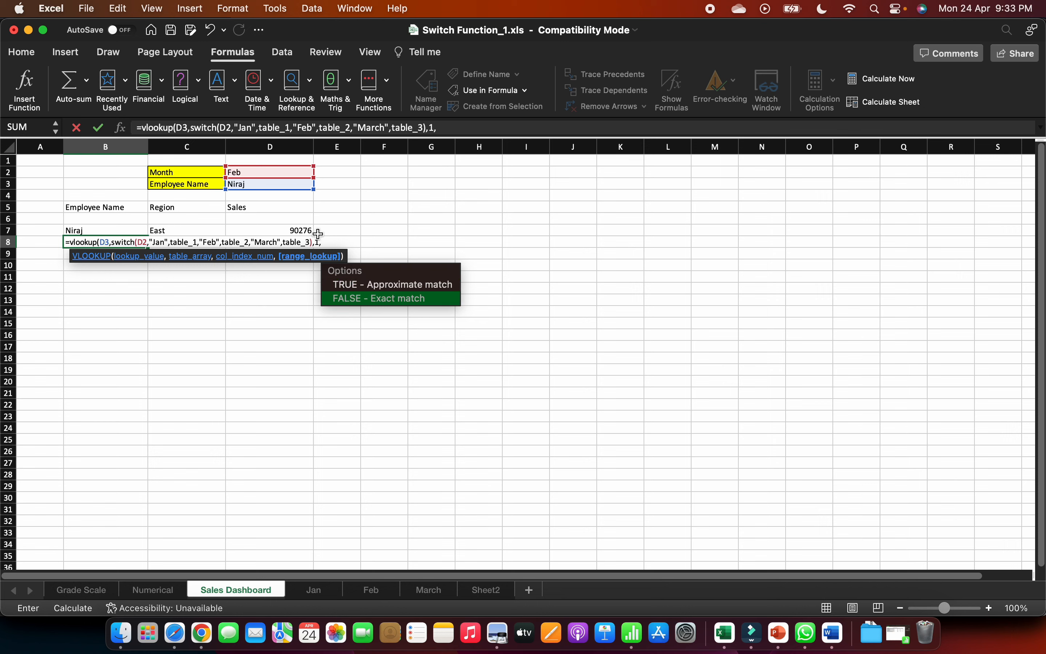
{"action": "key", "text": "Tab"}
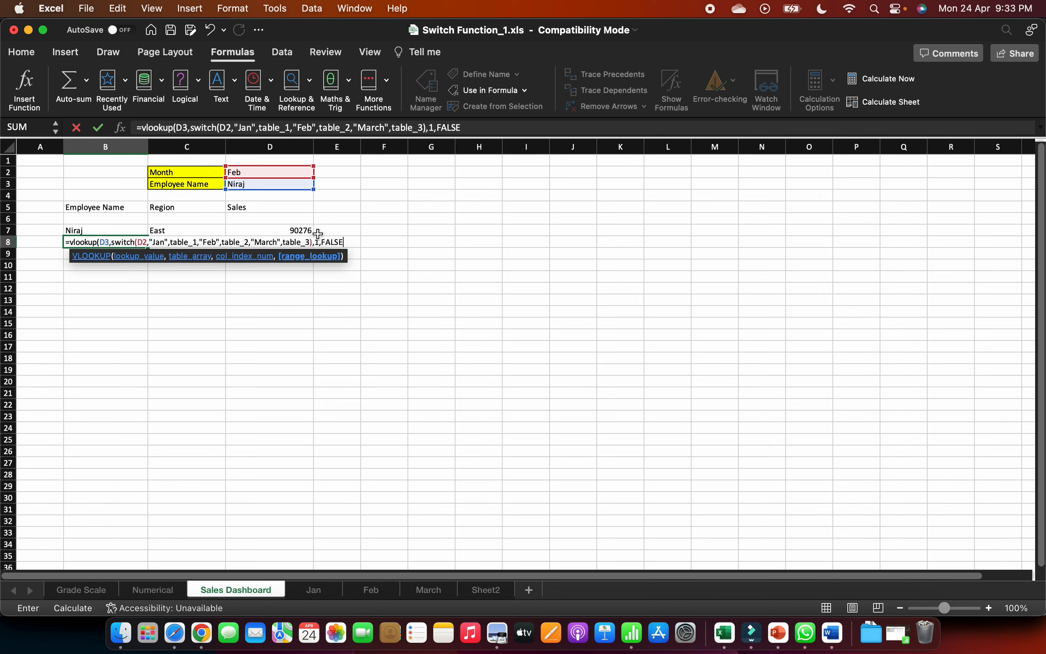
{"action": "type", "text": ")"}
{"action": "key", "text": "Return"}
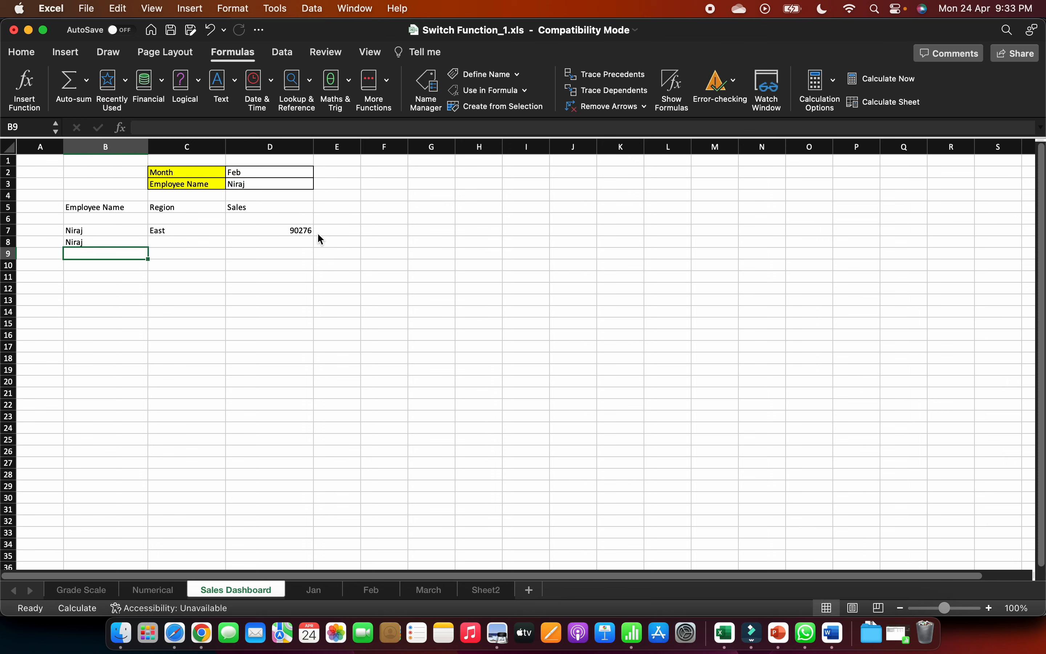
- Try to fill the B8 formula across to C8:D8 and inspect the cell references copied into C8
{"action": "left_click", "coordinate": [128, 245]}
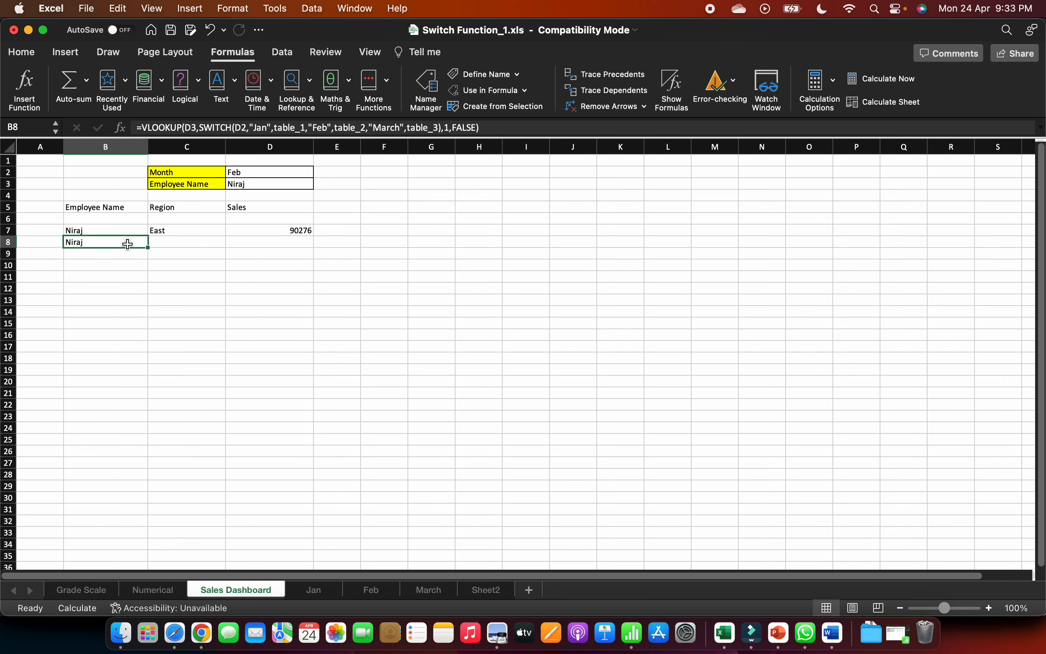
{"action": "left_click_drag", "start_coordinate": [149, 247], "coordinate": [294, 241]}
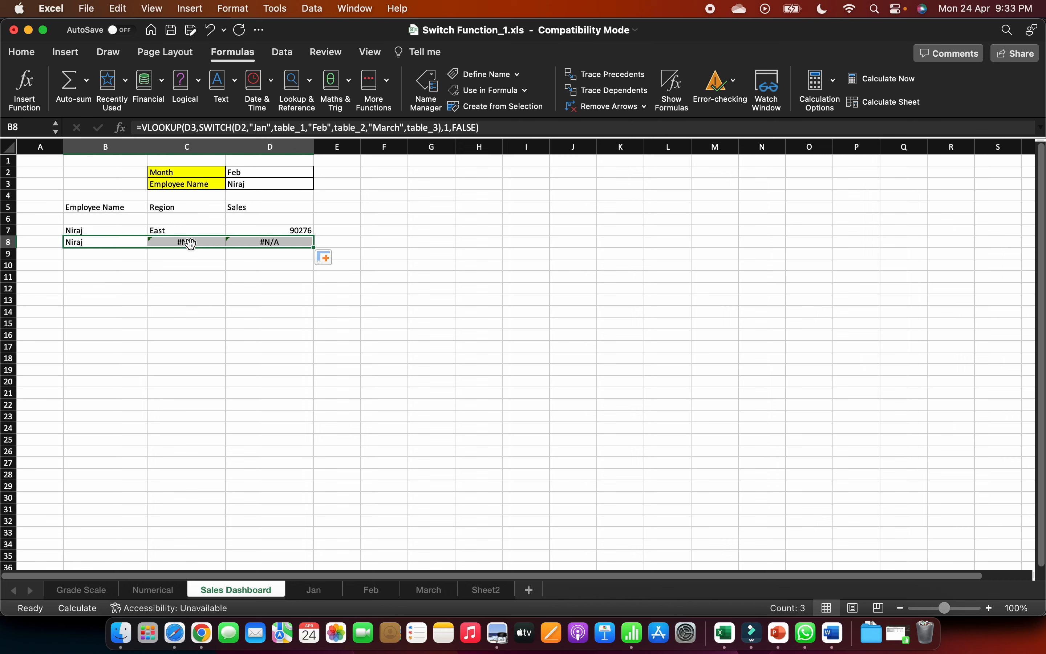
{"action": "left_click", "coordinate": [125, 243]}
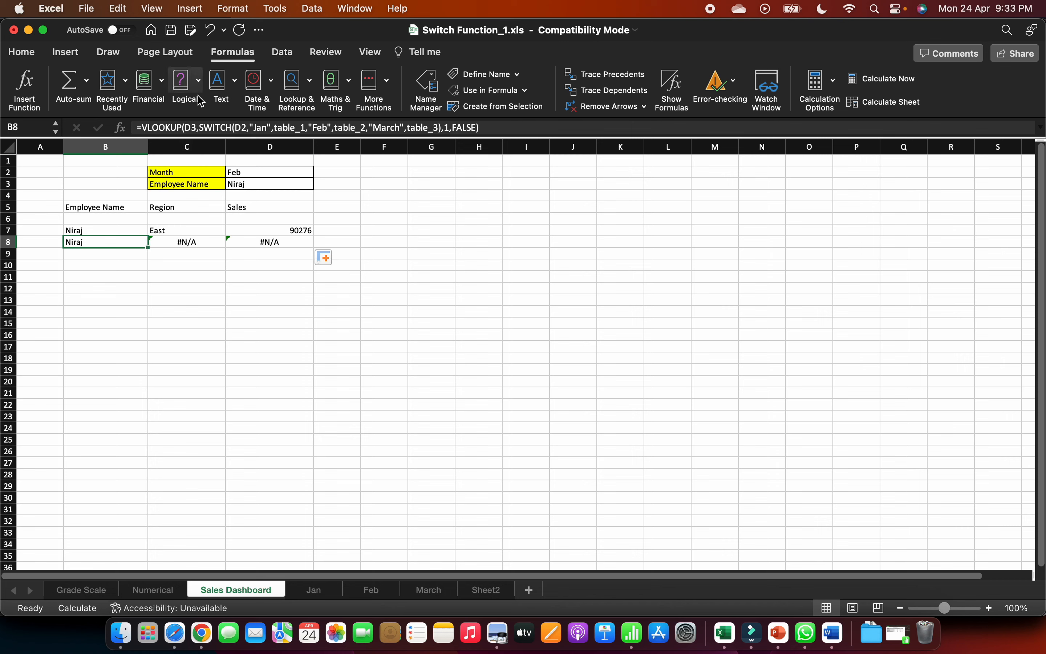
{"action": "left_click", "coordinate": [204, 247]}
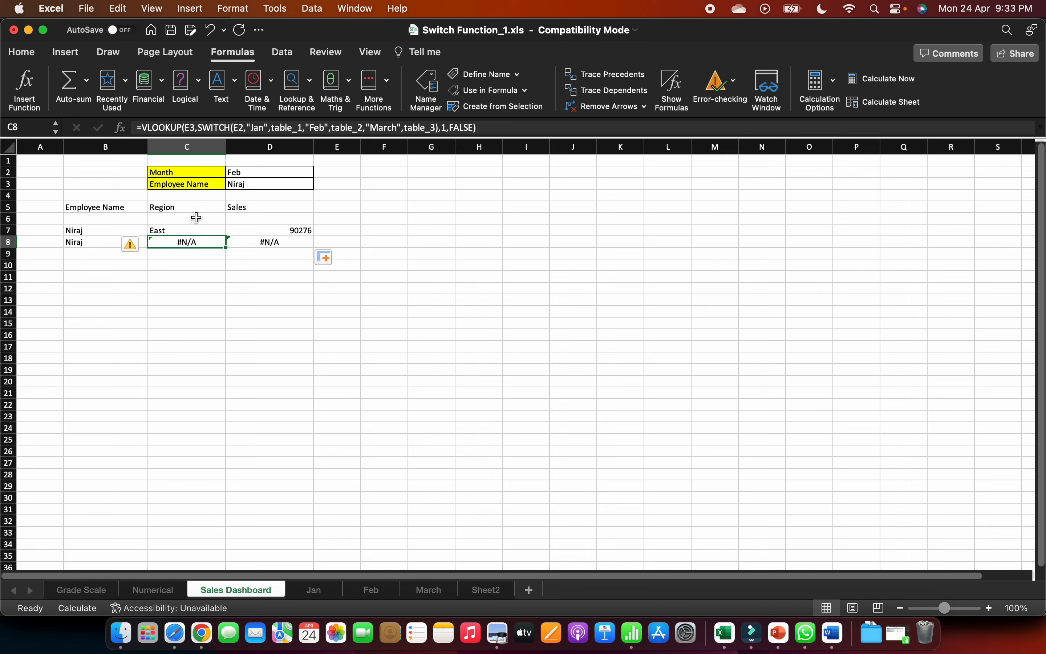
- Make the references absolute as $D$3 and $D$2 in the B8 formula and fill it across to C8:D8
{"action": "left_click", "coordinate": [99, 243]}
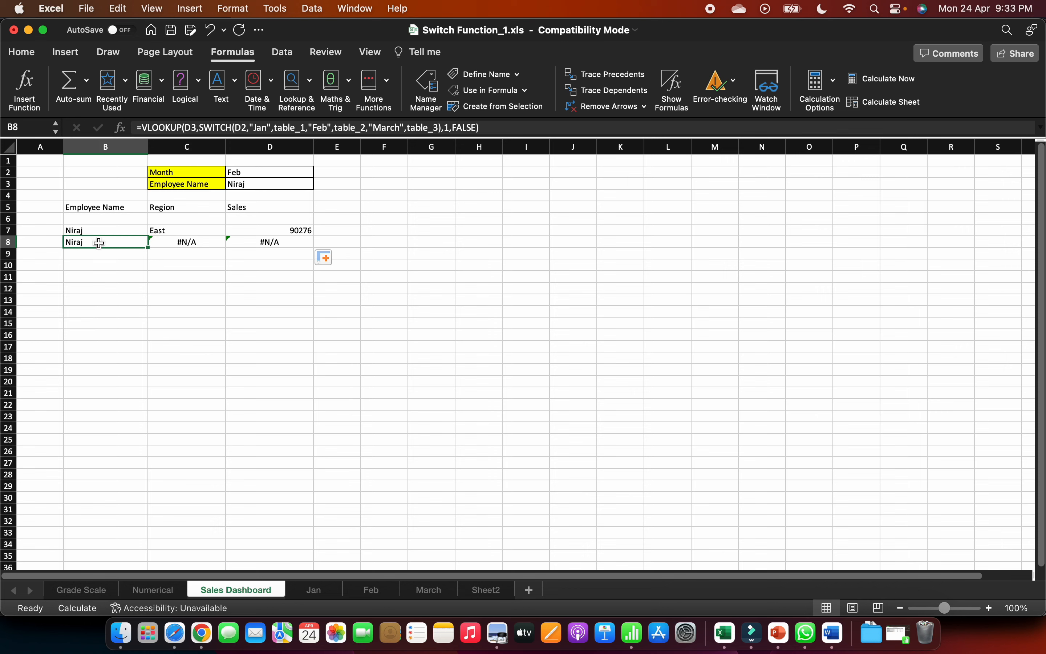
{"action": "left_click", "coordinate": [193, 128]}
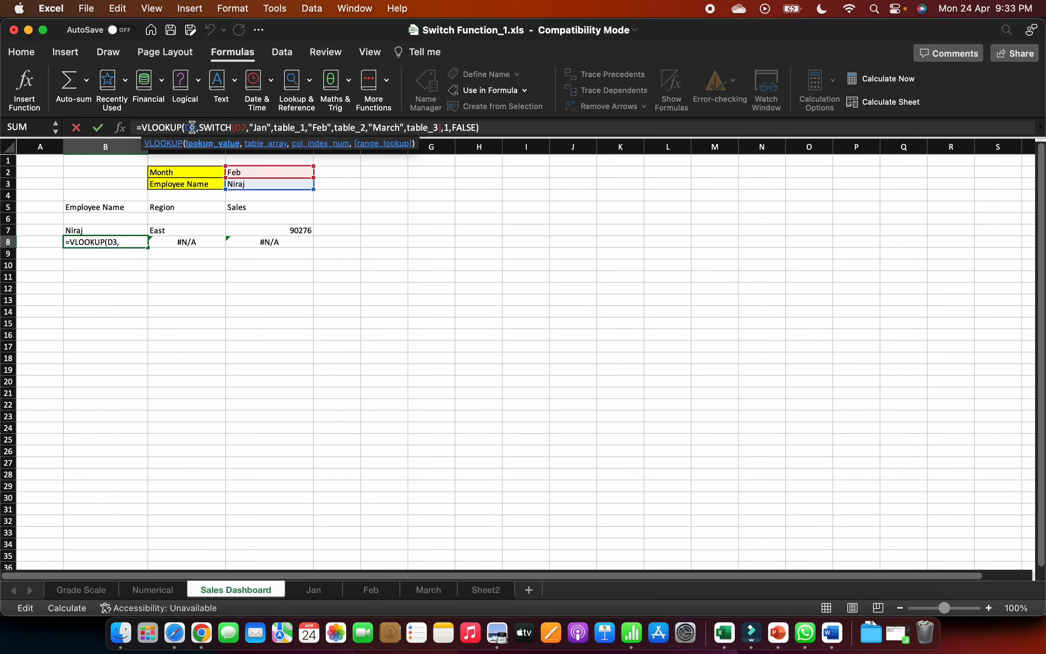
{"action": "key", "text": "F4"}
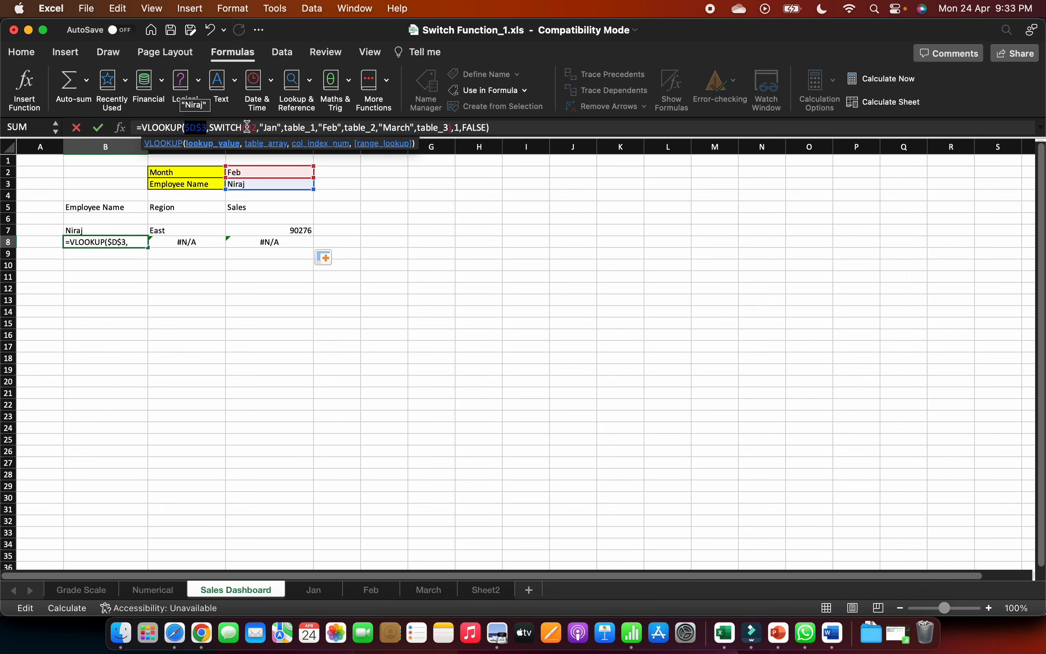
{"action": "left_click", "coordinate": [246, 127]}
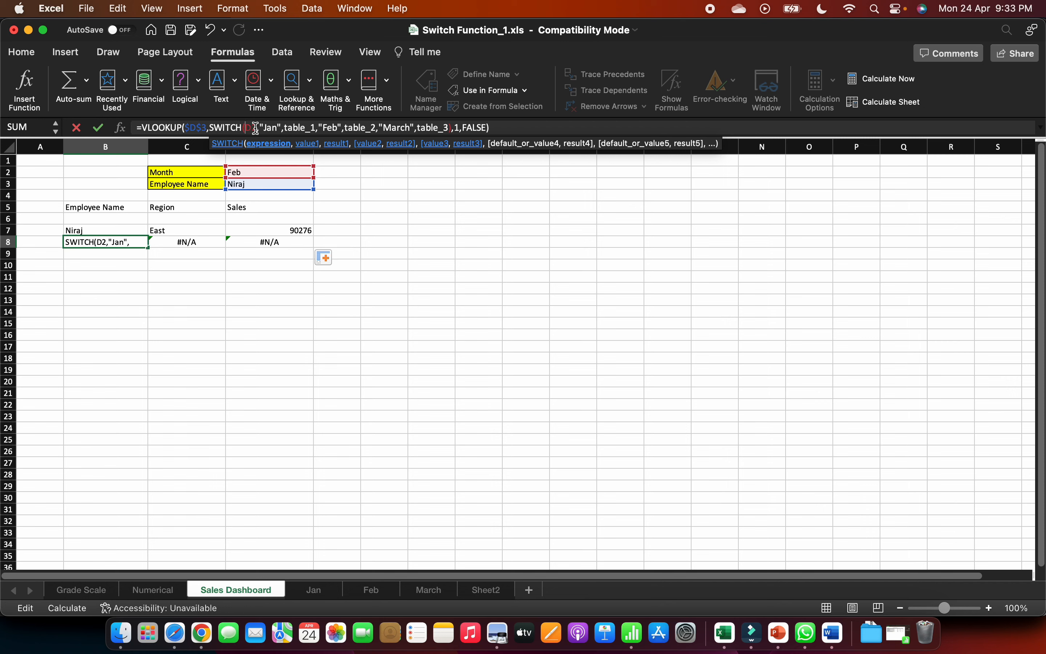
{"action": "key", "text": "F4"}
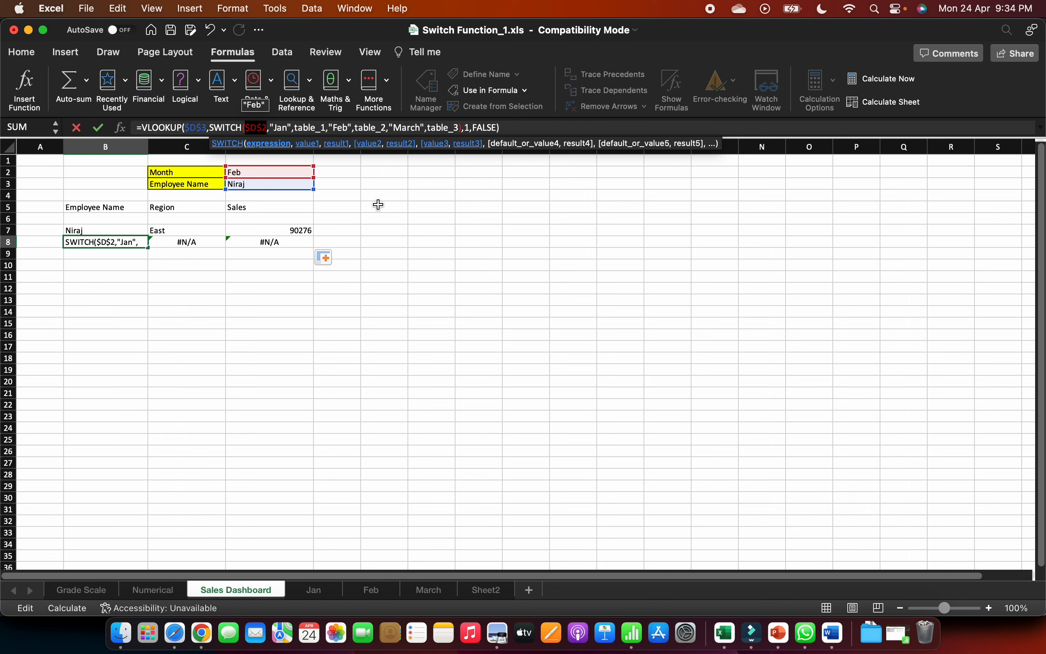
{"action": "key", "text": "Return"}
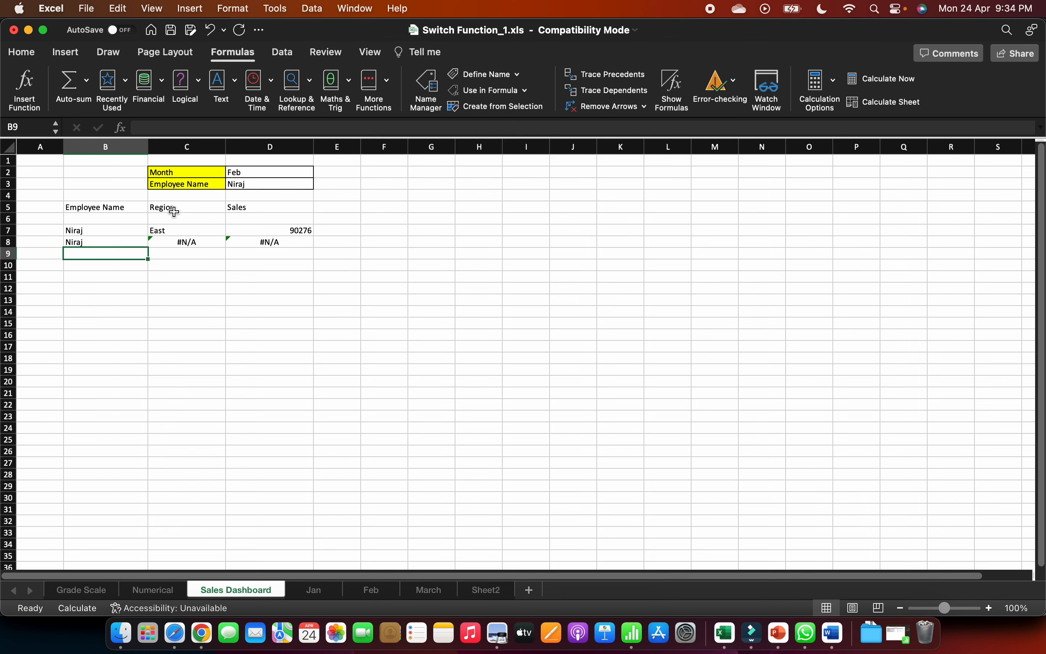
{"action": "left_click", "coordinate": [139, 242]}
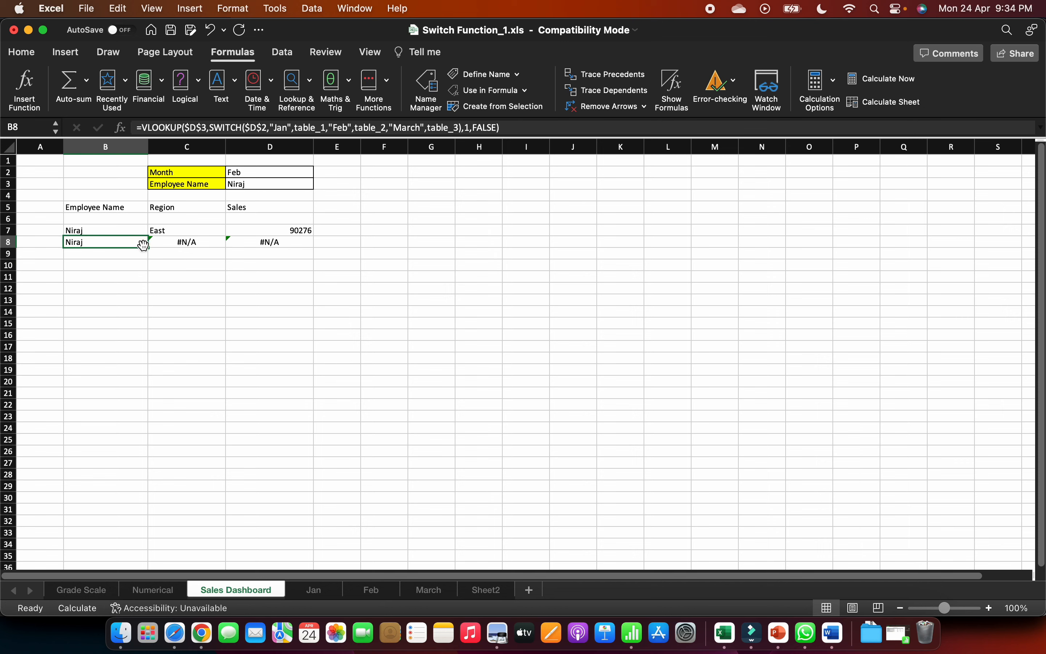
{"action": "left_click_drag", "start_coordinate": [147, 247], "coordinate": [290, 248]}
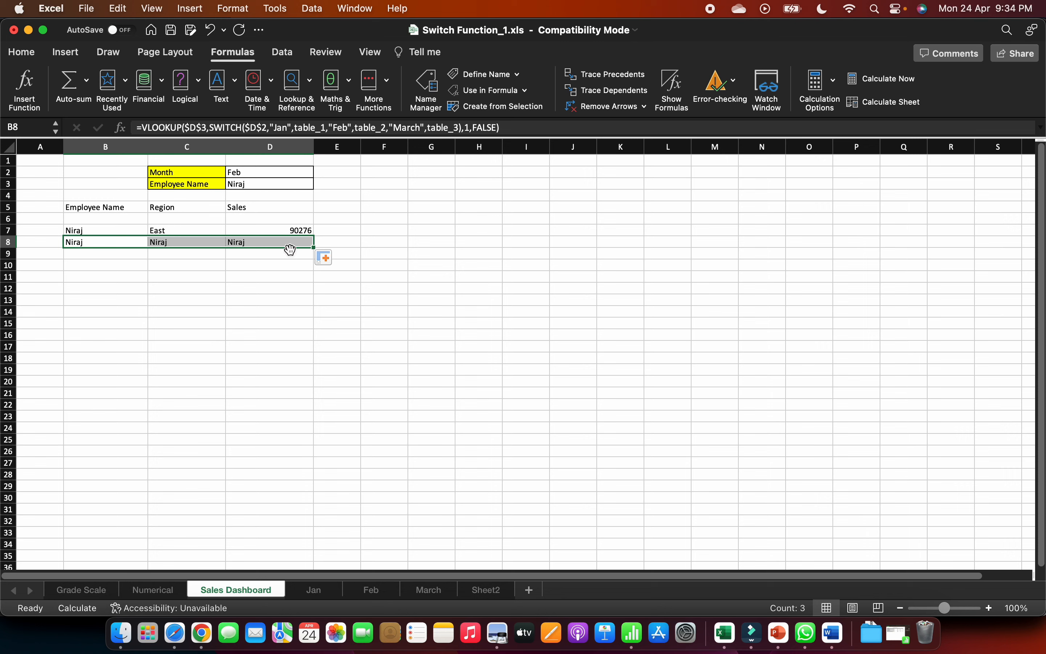
- Change the VLOOKUP column index in C8 so that the formula returns the Region column
{"action": "left_click", "coordinate": [201, 251]}
{"action": "left_click", "coordinate": [207, 238]}
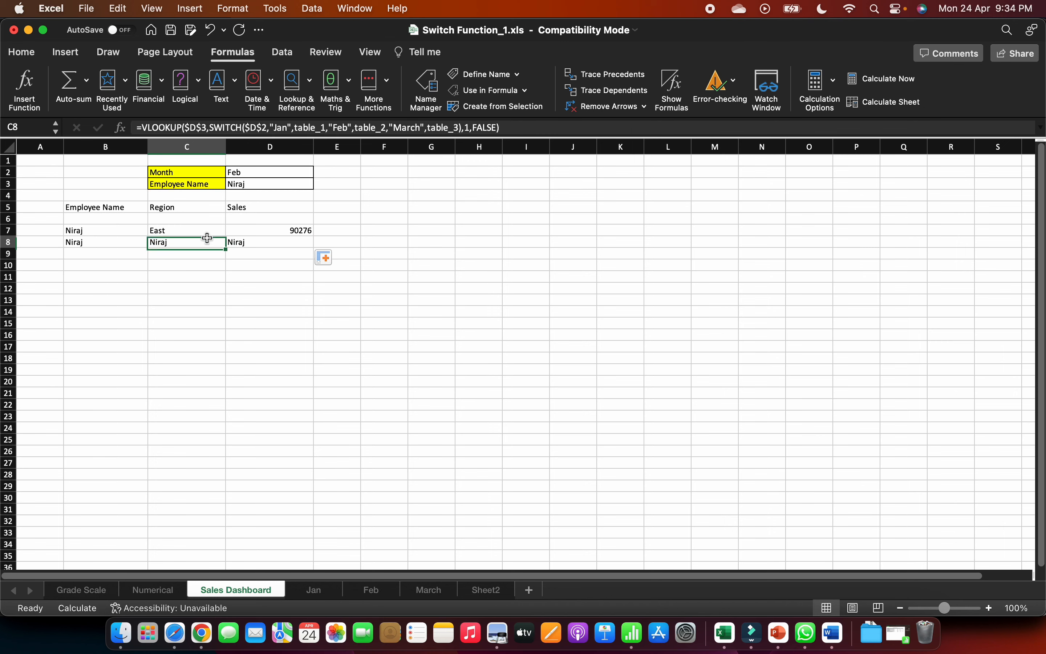
{"action": "left_click", "coordinate": [473, 129]}
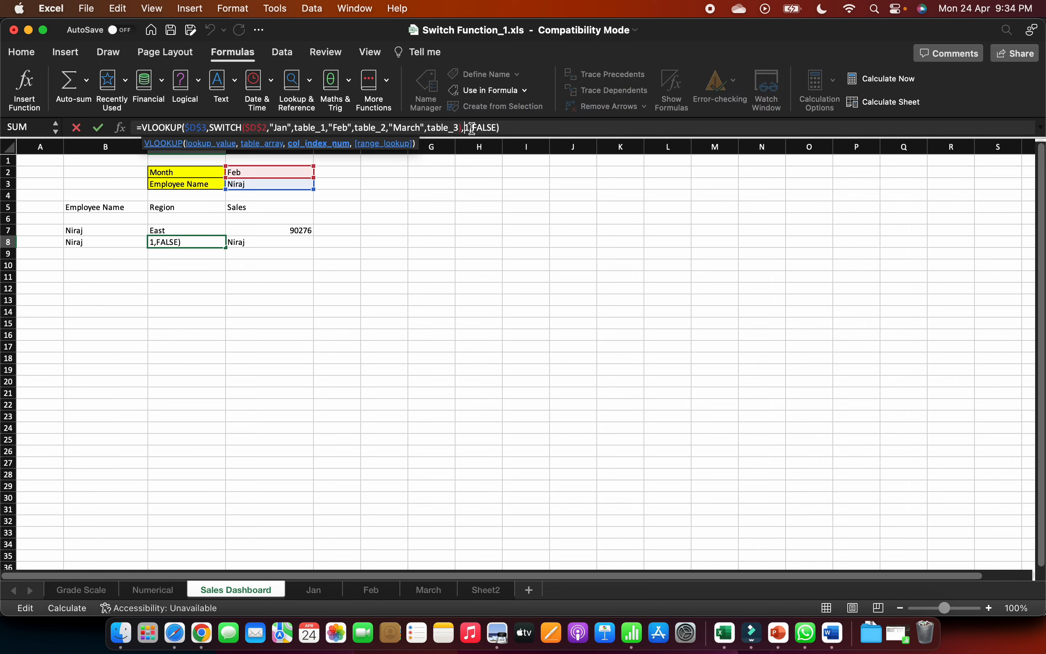
{"action": "key", "text": "Return"}
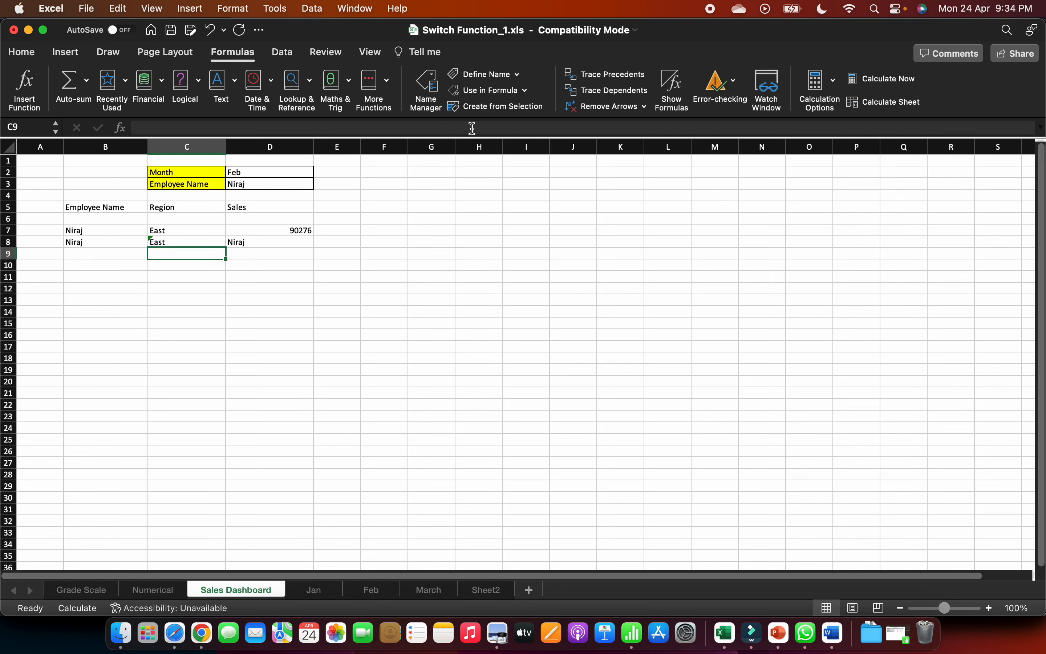
- Set the VLOOKUP column index in D8 to 3 to return the Sales column
{"action": "left_click", "coordinate": [283, 240]}
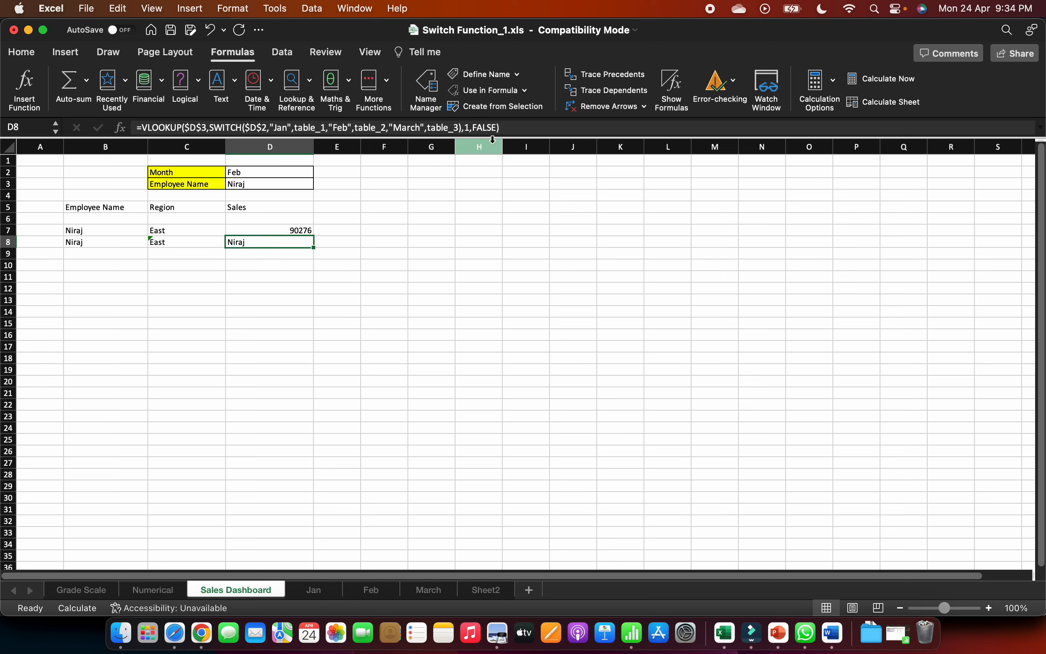
{"action": "left_click", "coordinate": [470, 127]}
{"action": "key", "text": "BackSpace"}
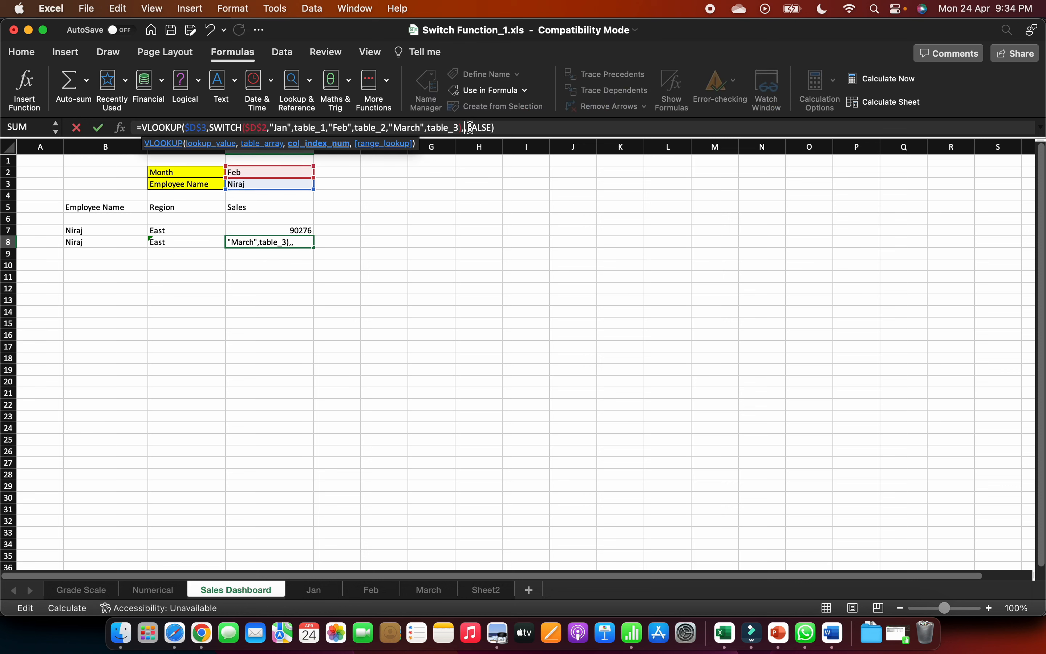
{"action": "type", "text": "3"}
{"action": "key", "text": "Return"}
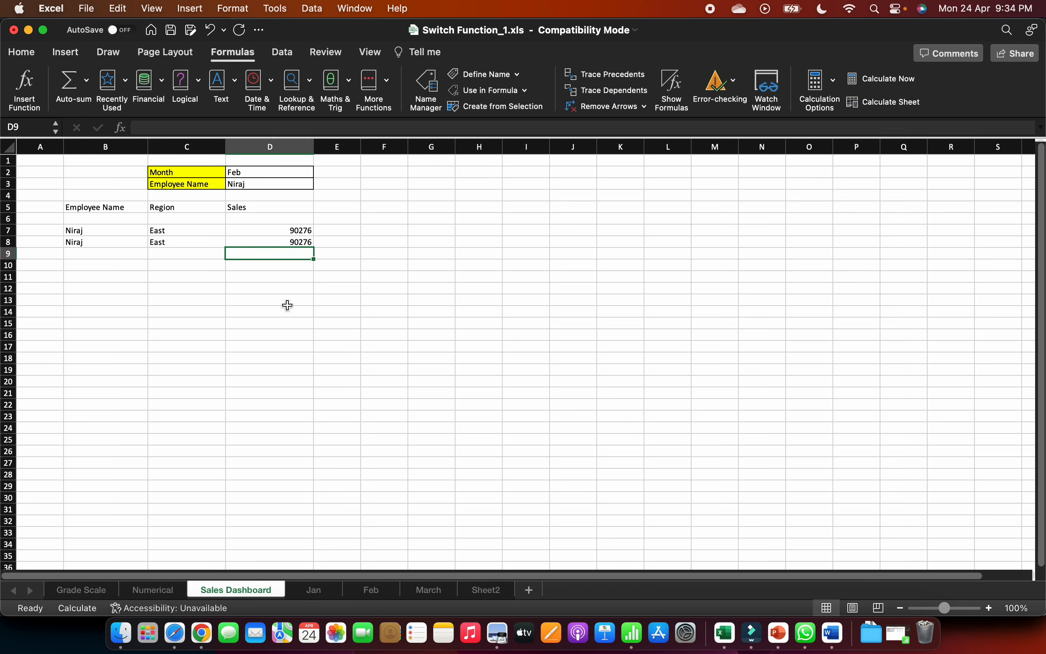
- Set the dashboard month to Jan and the employee to the first one listed, and compare the lookup results with the Jan sheet
{"action": "left_click", "coordinate": [278, 174]}
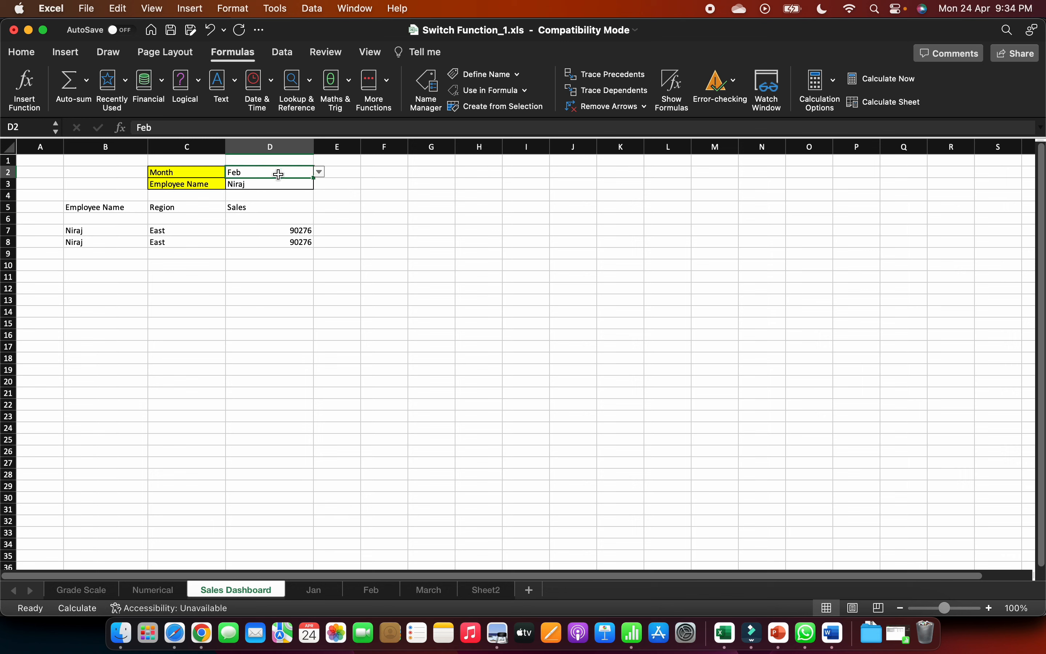
{"action": "left_click", "coordinate": [319, 172]}
{"action": "left_click", "coordinate": [247, 188]}
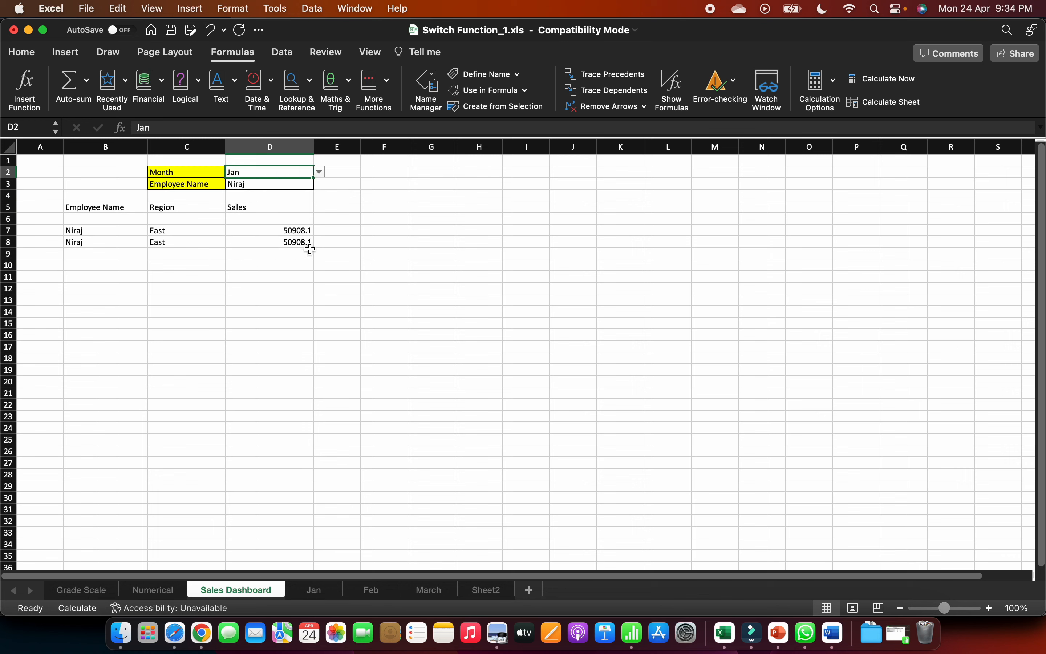
{"action": "left_click", "coordinate": [302, 184]}
{"action": "left_click", "coordinate": [320, 184]}
{"action": "left_click", "coordinate": [252, 198]}
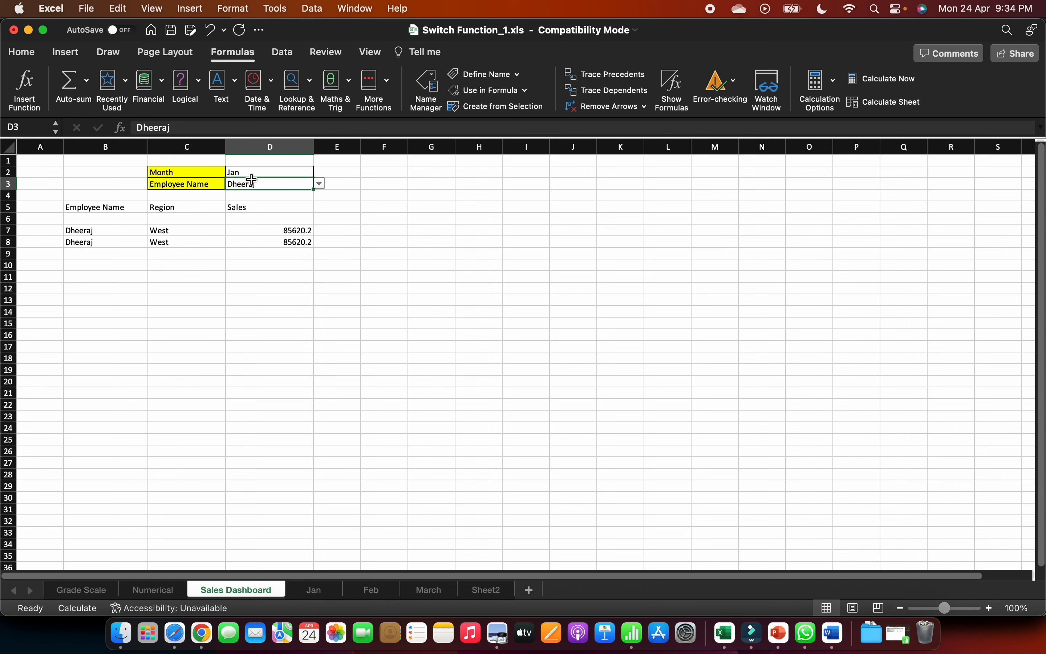
{"action": "left_click", "coordinate": [313, 592]}
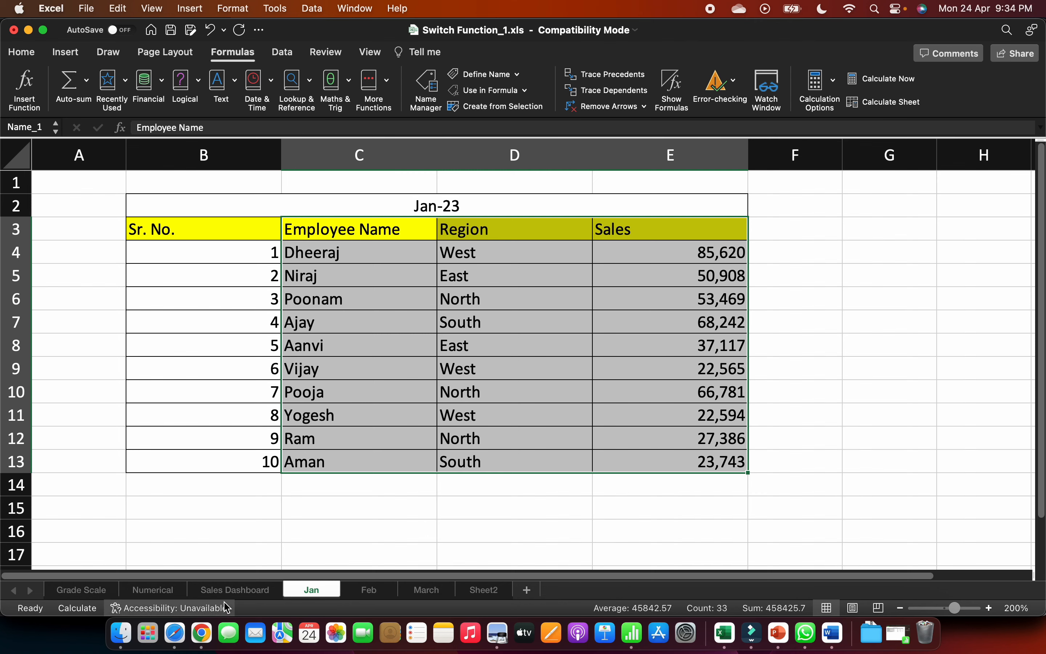
{"action": "left_click", "coordinate": [227, 590]}
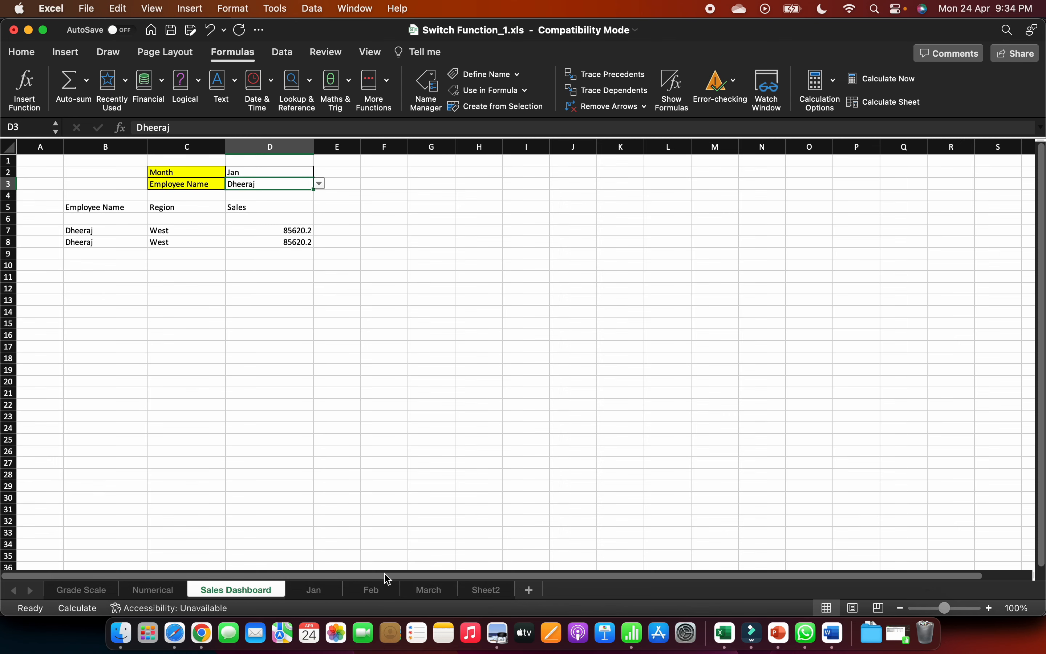
- Change the first employee's region in cell D4 of the Feb sheet to East
{"action": "left_click", "coordinate": [373, 592]}
{"action": "left_click", "coordinate": [385, 236]}
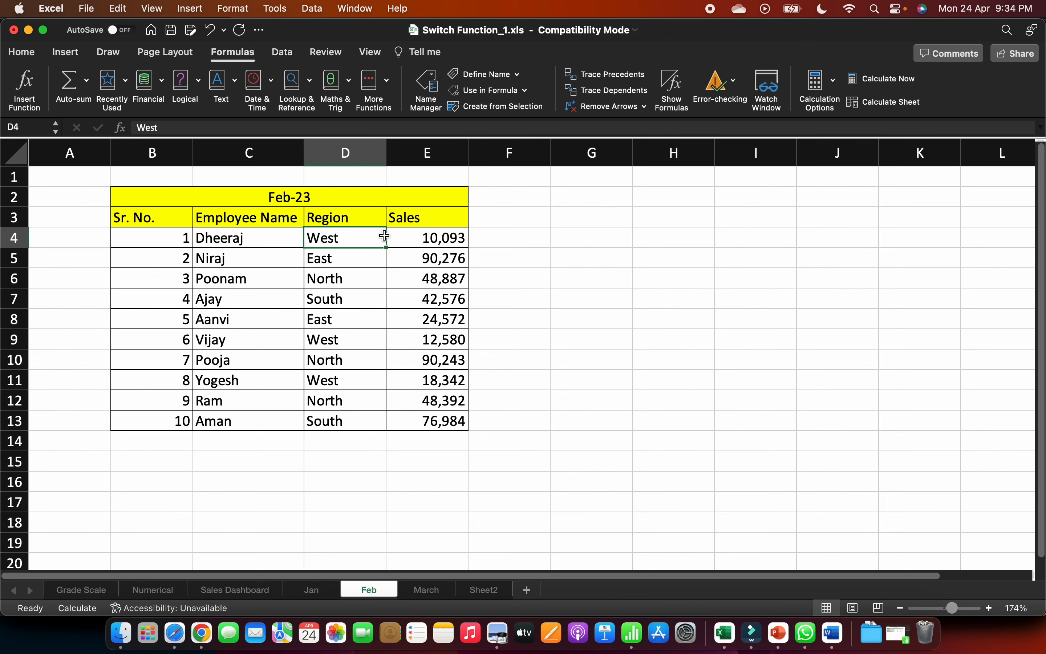
{"action": "type", "text": "East"}
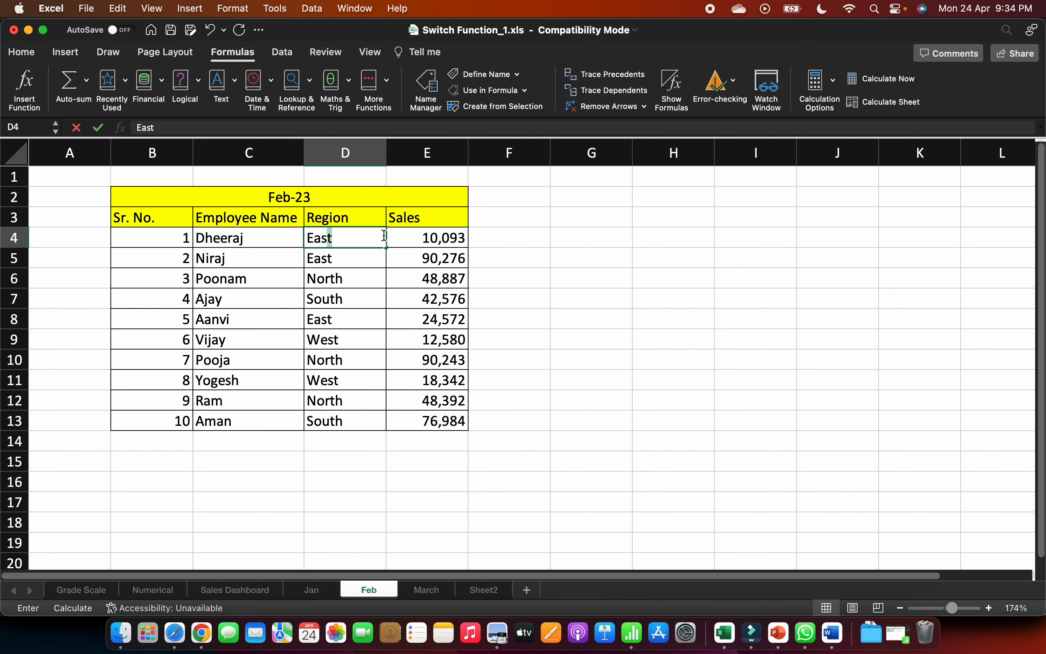
{"action": "key", "text": "Return"}
- Set the month in D2 of the Sales Dashboard to Feb to test the lookups against the edited region
{"action": "left_click", "coordinate": [235, 589]}
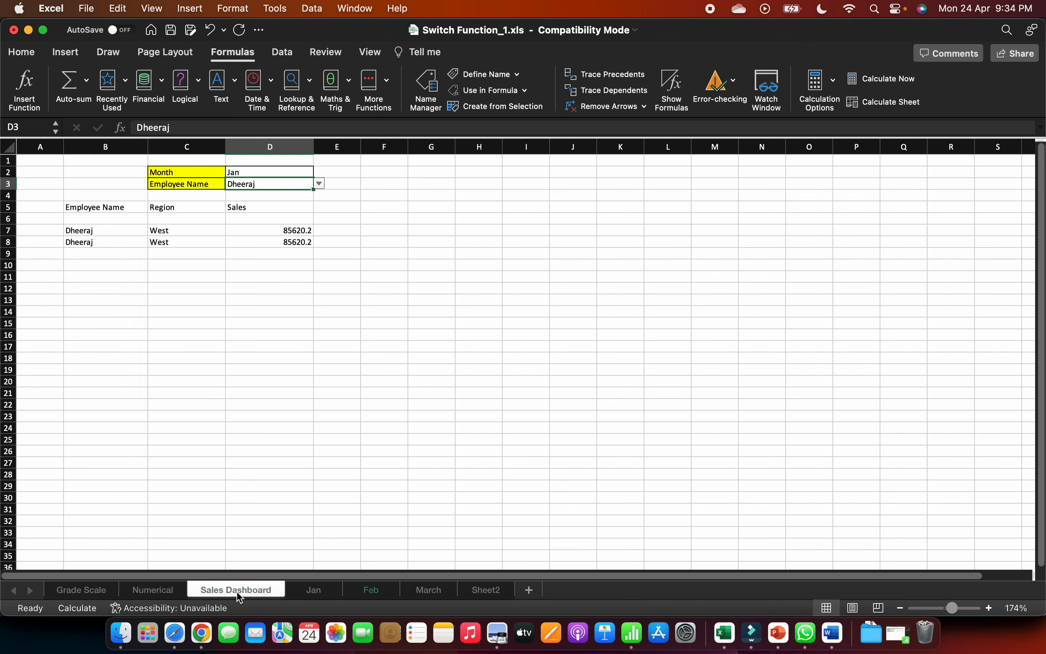
{"action": "left_click", "coordinate": [281, 171]}
{"action": "left_click", "coordinate": [320, 173]}
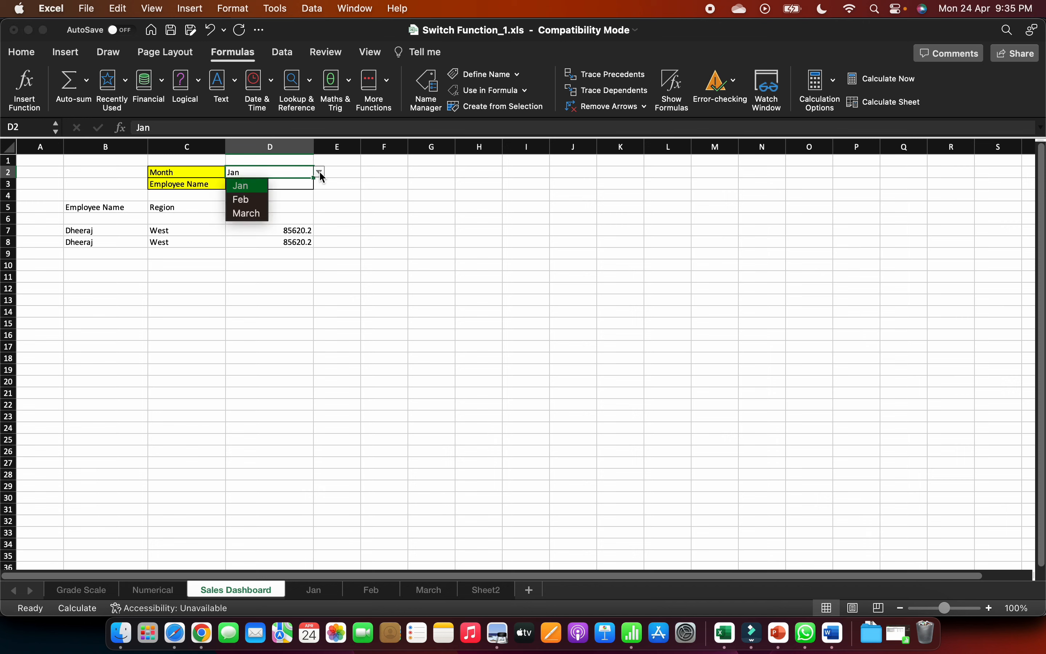
{"action": "left_click", "coordinate": [250, 199]}
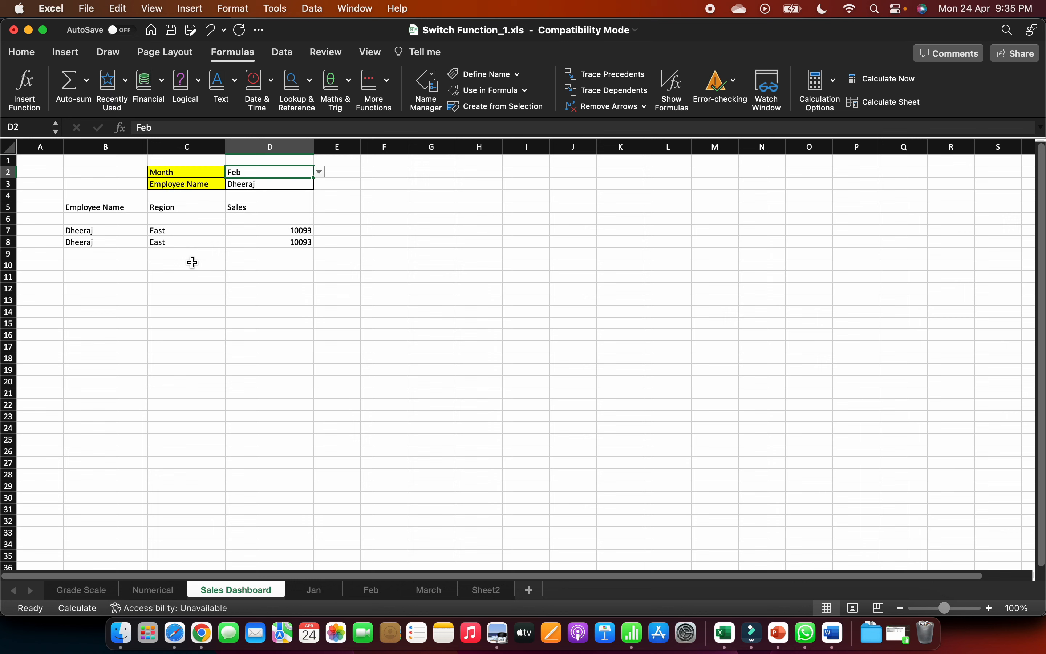